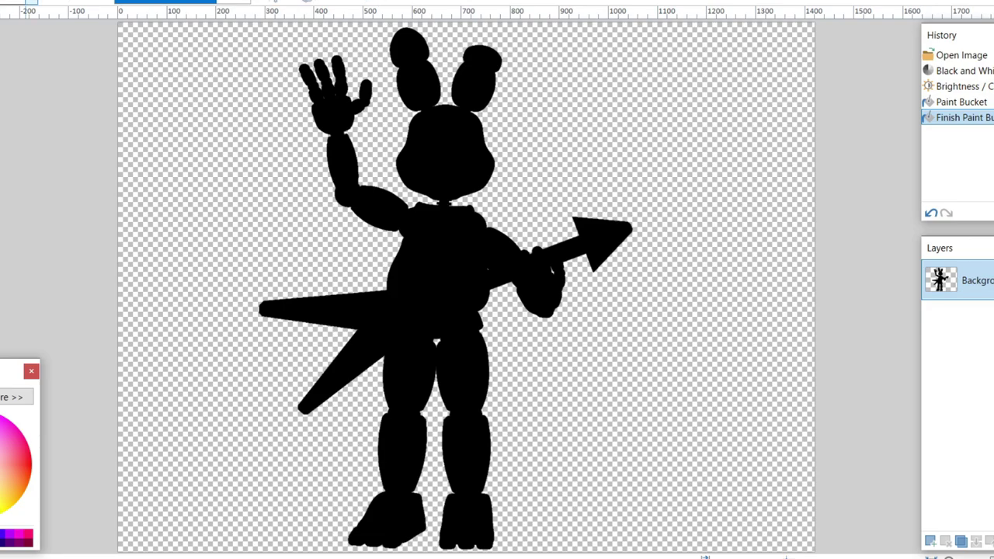
- Erase a thin line along the torso and hip edge to separate the guitar body from the black silhouette
{"action": "scroll", "coordinate": [380, 326], "scroll_direction": "up", "scroll_amount": 6}
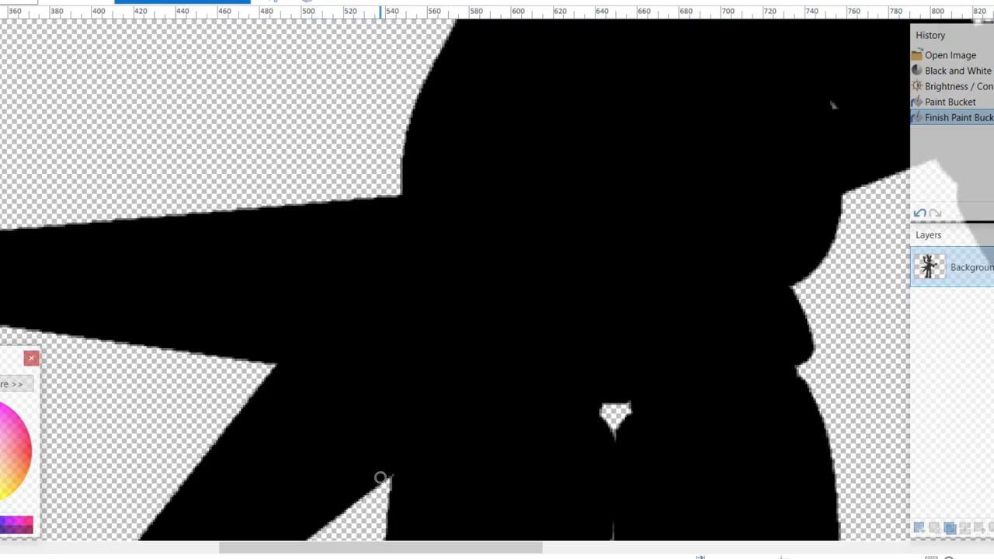
{"action": "mouse_move", "coordinate": [389, 457]}
{"action": "left_mouse_down"}
{"action": "mouse_move", "coordinate": [423, 387]}
{"action": "mouse_move", "coordinate": [396, 334]}
{"action": "left_mouse_up"}
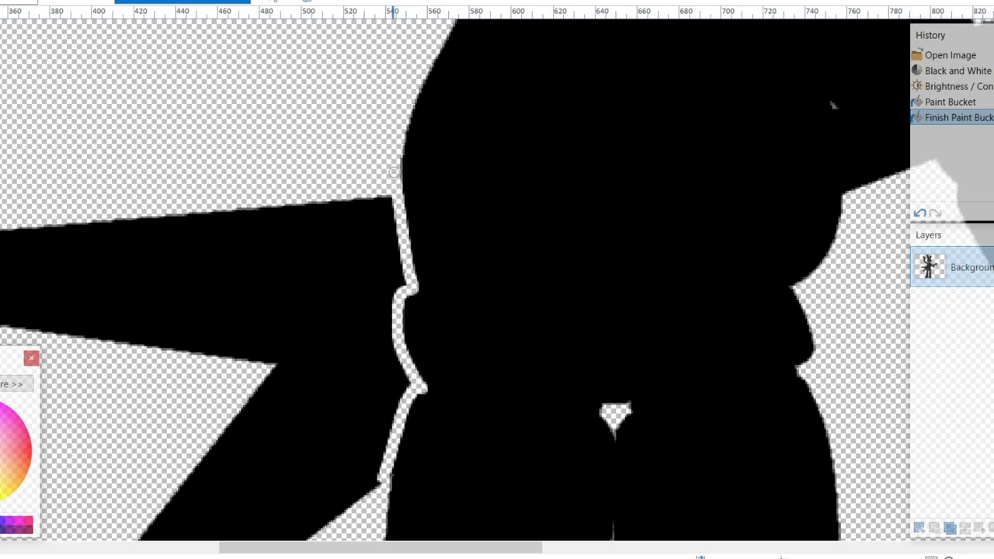
{"action": "left_click_drag", "start_coordinate": [390, 156], "coordinate": [390, 157]}
- Erase a thin outline between the torso and the lowered arm to isolate the guitar piece under the arm
{"action": "scroll", "coordinate": [373, 189], "scroll_direction": "right", "scroll_amount": 2}
{"action": "scroll", "coordinate": [536, 257], "scroll_direction": "up", "scroll_amount": 1}
{"action": "scroll", "coordinate": [545, 272], "scroll_direction": "up", "scroll_amount": 3}
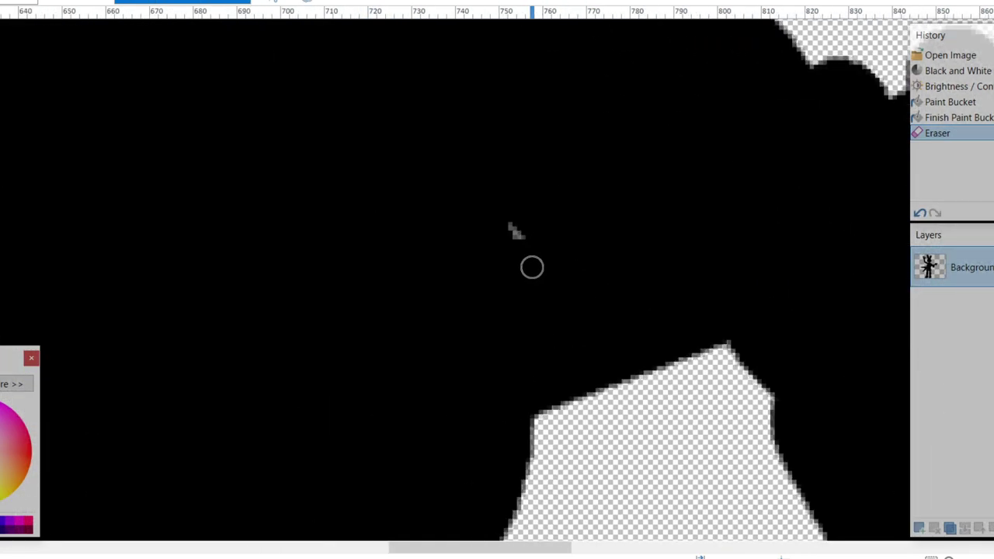
{"action": "left_click_drag", "start_coordinate": [523, 246], "coordinate": [548, 396]}
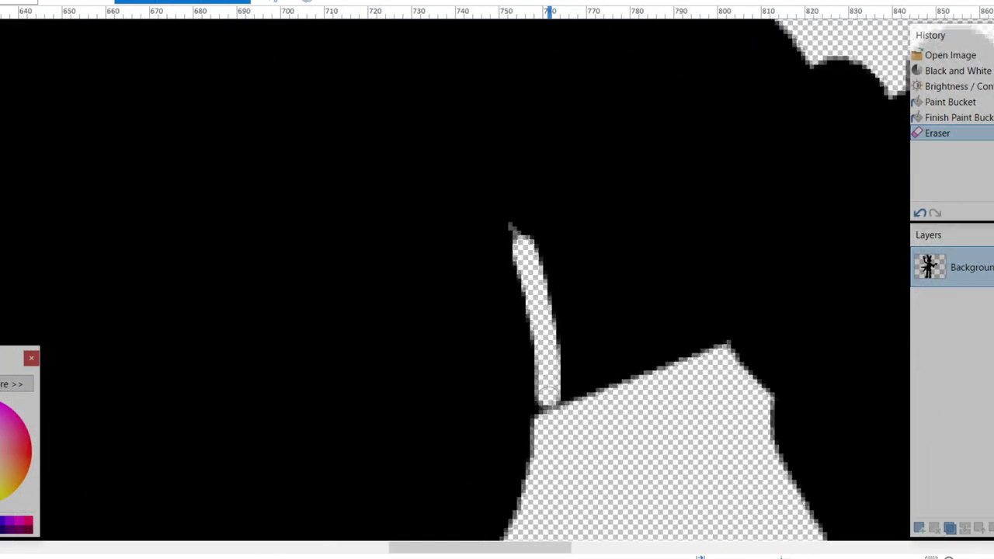
{"action": "mouse_move", "coordinate": [669, 378]}
{"action": "left_mouse_down"}
{"action": "mouse_move", "coordinate": [716, 342]}
{"action": "mouse_move", "coordinate": [616, 313]}
{"action": "mouse_move", "coordinate": [519, 238]}
{"action": "left_mouse_up"}
- Erase a thin outline around the fingers of the lowered hand to detach the arrow-shaped guitar neck
{"action": "scroll", "coordinate": [519, 238], "scroll_direction": "down", "scroll_amount": 2}
{"action": "scroll", "coordinate": [570, 292], "scroll_direction": "down", "scroll_amount": 1}
{"action": "scroll", "coordinate": [570, 292], "scroll_direction": "right", "scroll_amount": 1}
{"action": "scroll", "coordinate": [640, 214], "scroll_direction": "right", "scroll_amount": 3}
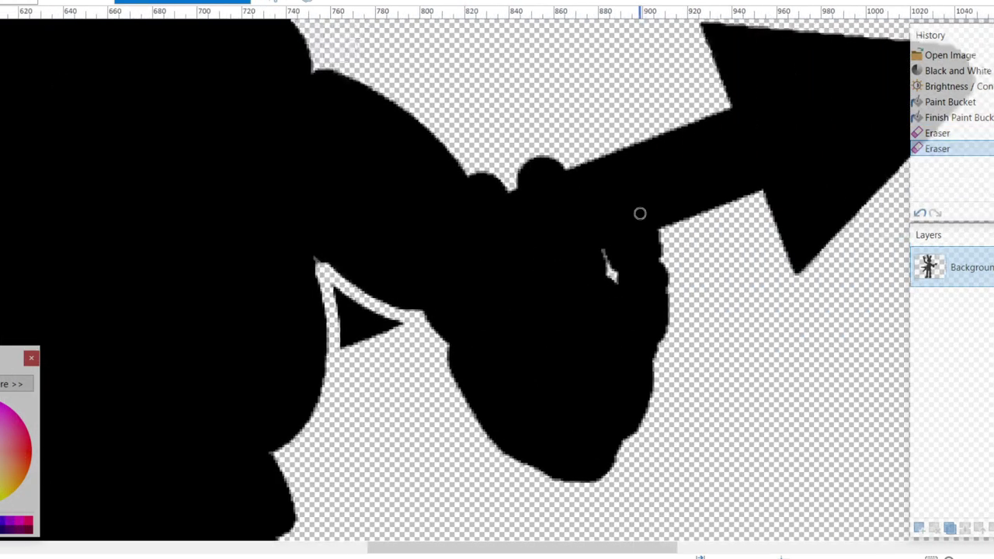
{"action": "scroll", "coordinate": [528, 173], "scroll_direction": "up", "scroll_amount": 6}
{"action": "mouse_move", "coordinate": [470, 168]}
{"action": "left_mouse_down"}
{"action": "mouse_move", "coordinate": [523, 310]}
{"action": "mouse_move", "coordinate": [519, 236]}
{"action": "mouse_move", "coordinate": [529, 226]}
{"action": "mouse_move", "coordinate": [609, 223]}
{"action": "mouse_move", "coordinate": [651, 290]}
{"action": "left_mouse_up"}
{"action": "scroll", "coordinate": [564, 284], "scroll_direction": "down", "scroll_amount": 5}
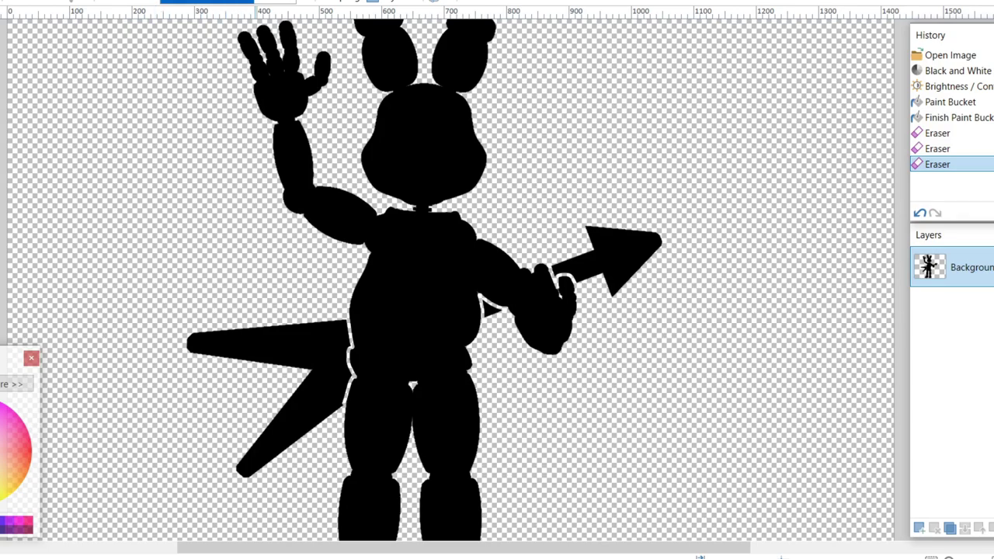
- Cut the area surrounding the silhouette, and cut the three detached guitar pieces selected with the Magic Wand
{"action": "left_click", "coordinate": [160, 162]}
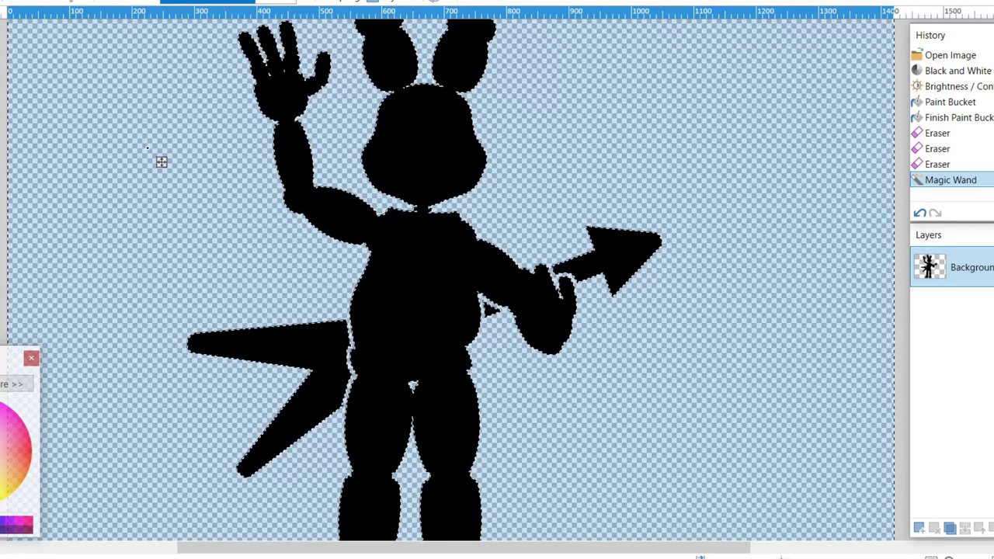
{"action": "key", "text": "ctrl+x"}
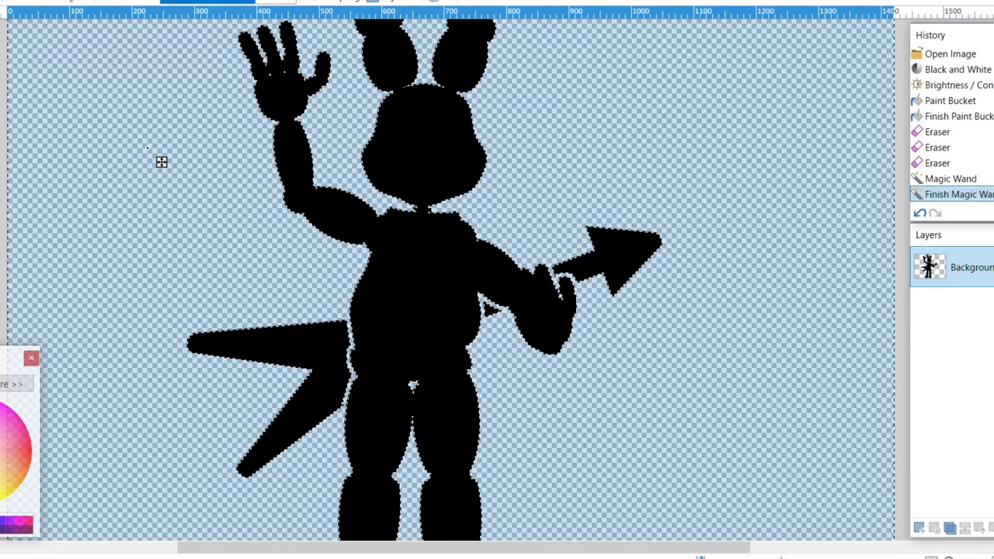
{"action": "left_click", "coordinate": [315, 351]}
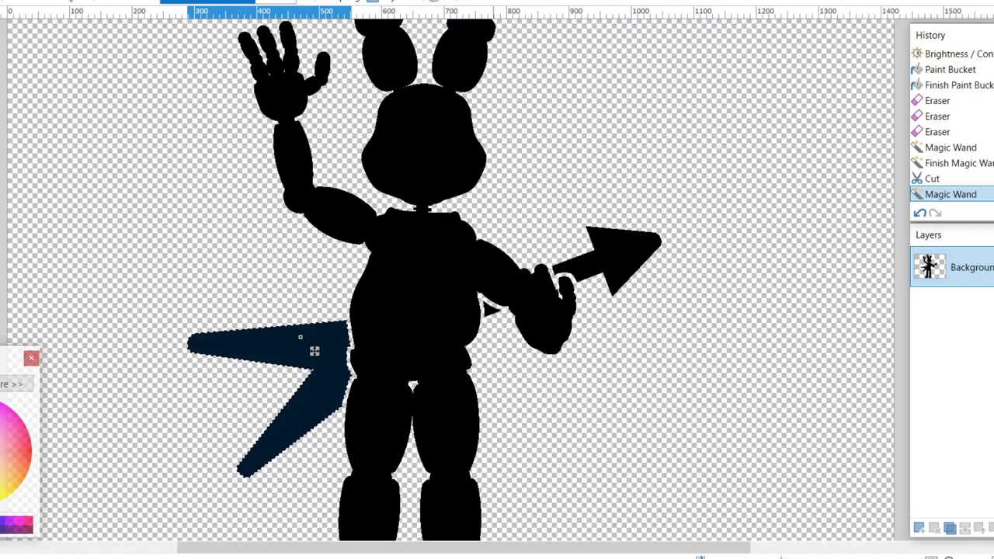
{"action": "left_click", "coordinate": [491, 310], "text": "ctrl"}
{"action": "left_click", "coordinate": [632, 267], "text": "ctrl"}
{"action": "key", "text": "ctrl+x"}
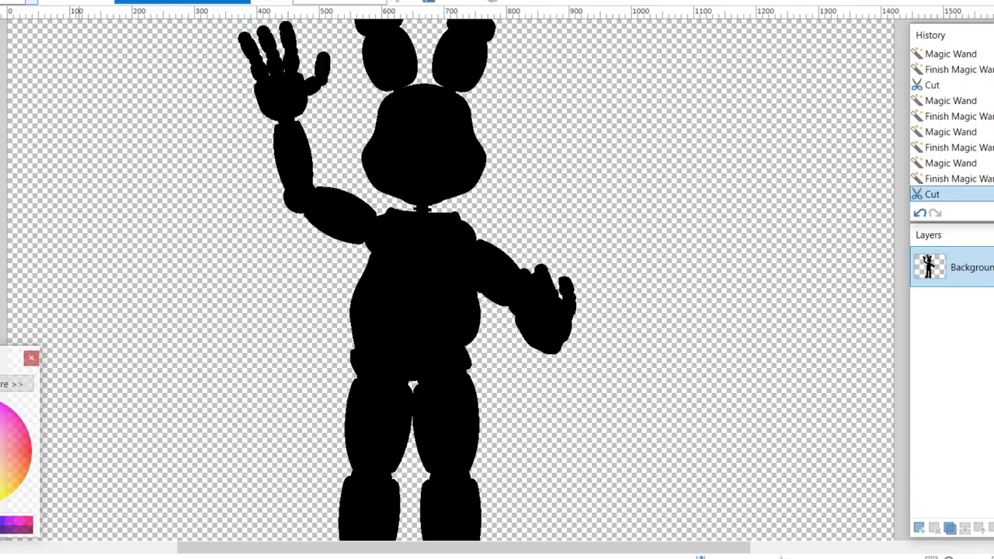
- Paint two white dots on the silhouette's face as eyes
{"action": "scroll", "coordinate": [411, 133], "scroll_direction": "up", "scroll_amount": 3}
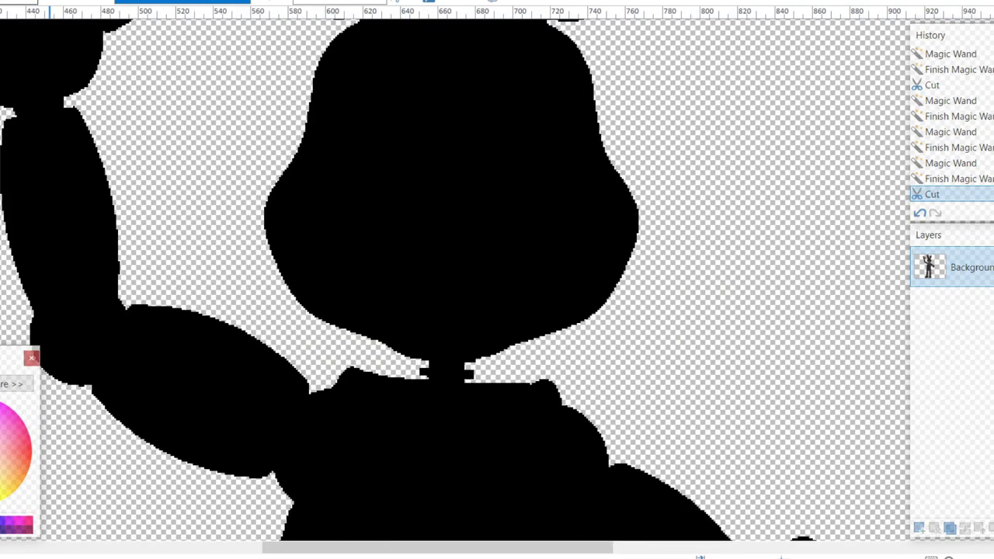
{"action": "left_click", "coordinate": [400, 150]}
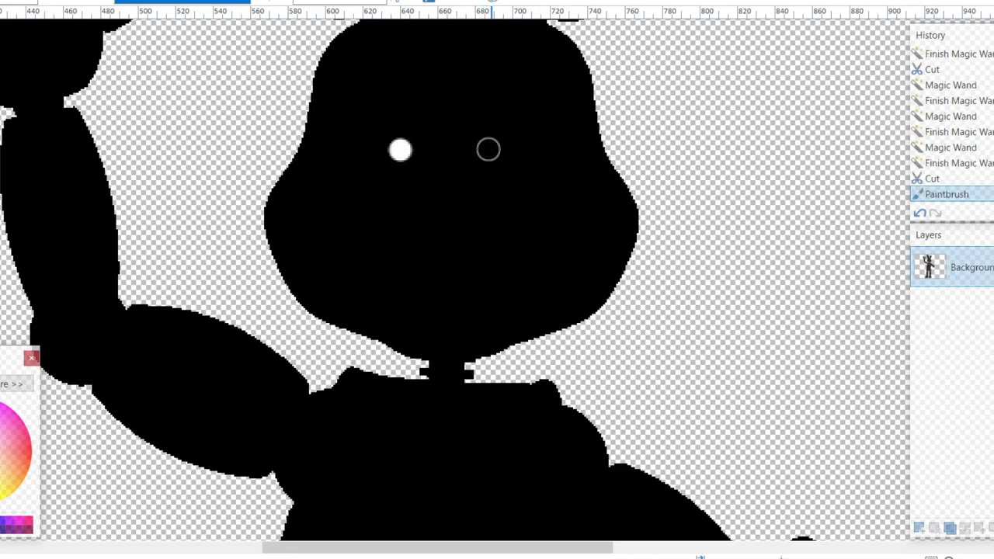
{"action": "left_click", "coordinate": [501, 150]}
- Try to paint a row of white teeth across the lower face of the silhouette
{"action": "left_click_drag", "start_coordinate": [396, 259], "coordinate": [488, 258]}
{"action": "left_click_drag", "start_coordinate": [519, 256], "coordinate": [549, 255]}
{"action": "key", "text": "ctrl+z"}
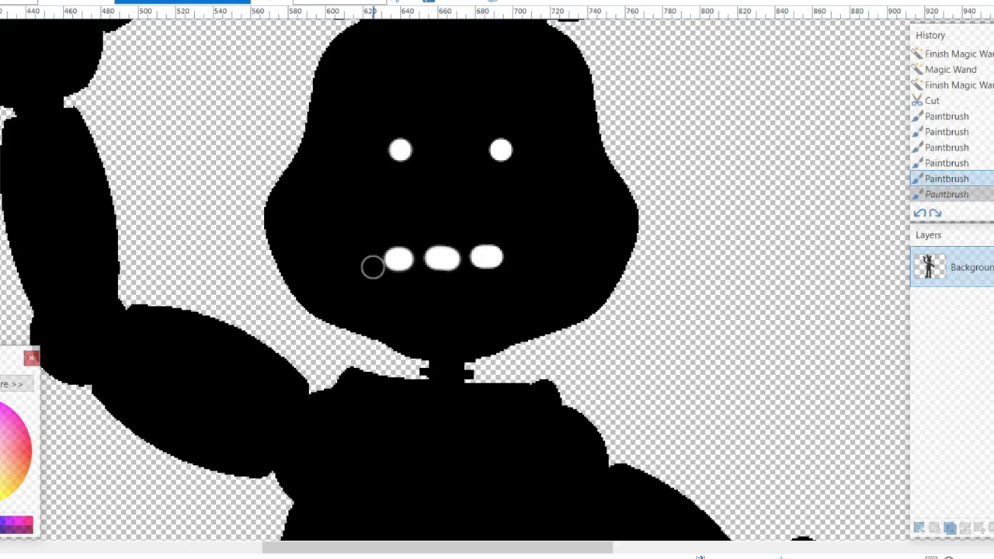
{"action": "key", "text": "ctrl+z"}
{"action": "key", "text": "ctrl+z"}
{"action": "key", "text": "ctrl+z"}
- Paint a straight row of four white teeth on the lower face and a curved row of four beneath it
{"action": "left_click_drag", "start_coordinate": [350, 257], "coordinate": [540, 257]}
{"action": "mouse_move", "coordinate": [387, 313]}
{"action": "left_mouse_down"}
{"action": "mouse_move", "coordinate": [409, 313]}
{"action": "mouse_move", "coordinate": [372, 305]}
{"action": "mouse_move", "coordinate": [454, 317]}
{"action": "mouse_move", "coordinate": [519, 304]}
{"action": "left_mouse_up"}
{"action": "key", "text": "ctrl+z"}
{"action": "left_click", "coordinate": [420, 317]}
{"action": "key", "text": "ctrl+z"}
{"action": "left_click", "coordinate": [413, 317]}
{"action": "left_click", "coordinate": [514, 308]}
{"action": "scroll", "coordinate": [519, 307], "scroll_direction": "down", "scroll_amount": 4}
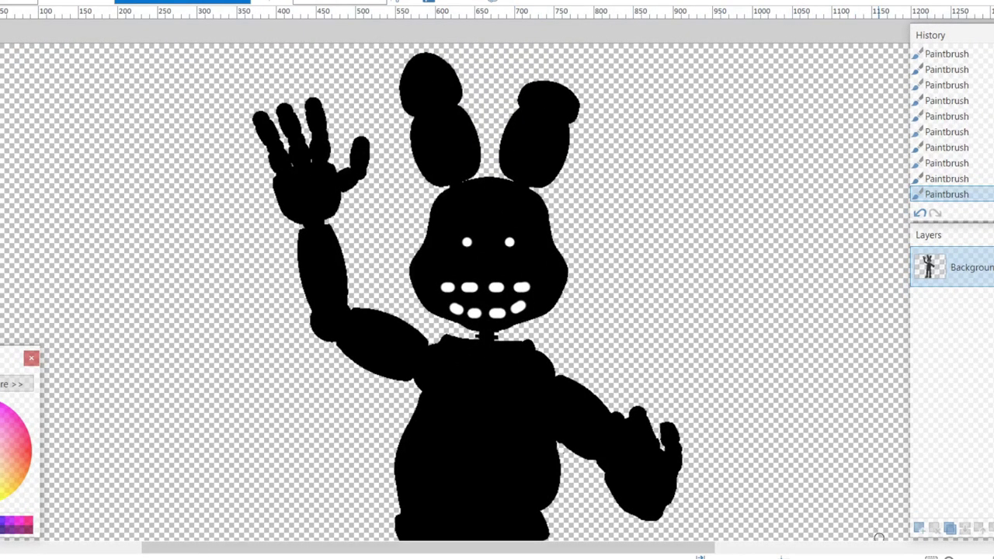
{"action": "scroll", "coordinate": [688, 328], "scroll_direction": "down", "scroll_amount": 1}
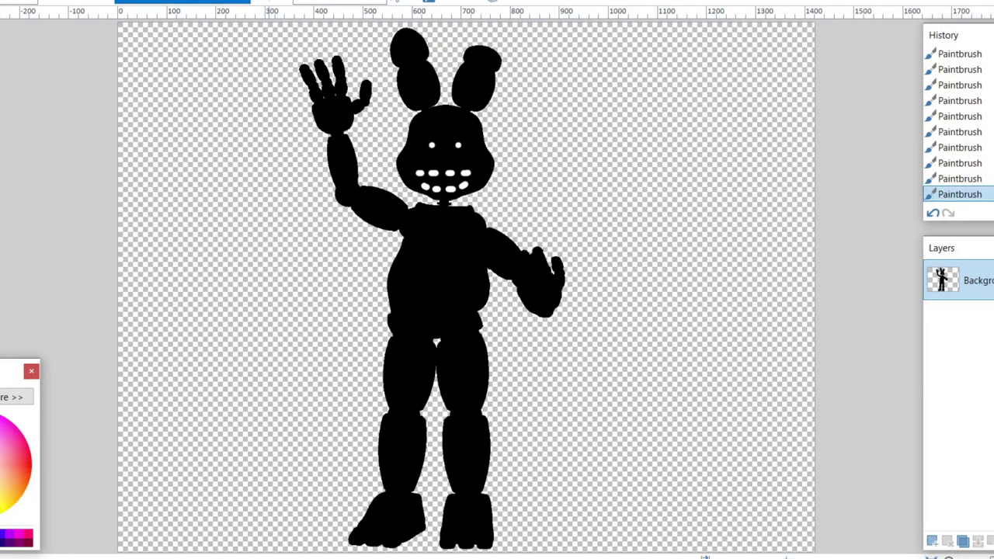
- Examine the dark purple bear reference's face and switch to the full-size brown bear image
{"action": "key", "text": "ctrl+Tab"}
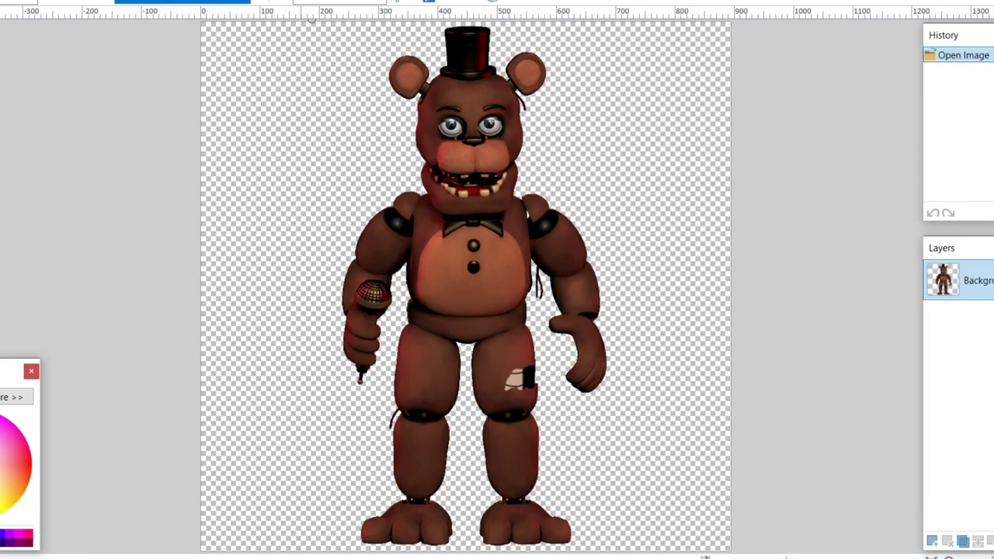
{"action": "key", "text": "ctrl+Tab"}
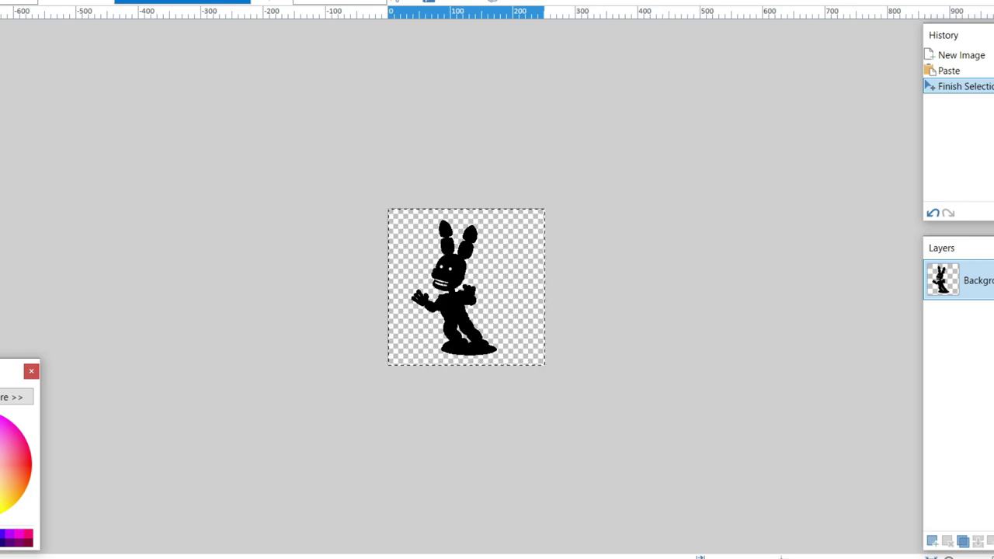
{"action": "key", "text": "ctrl+Tab"}
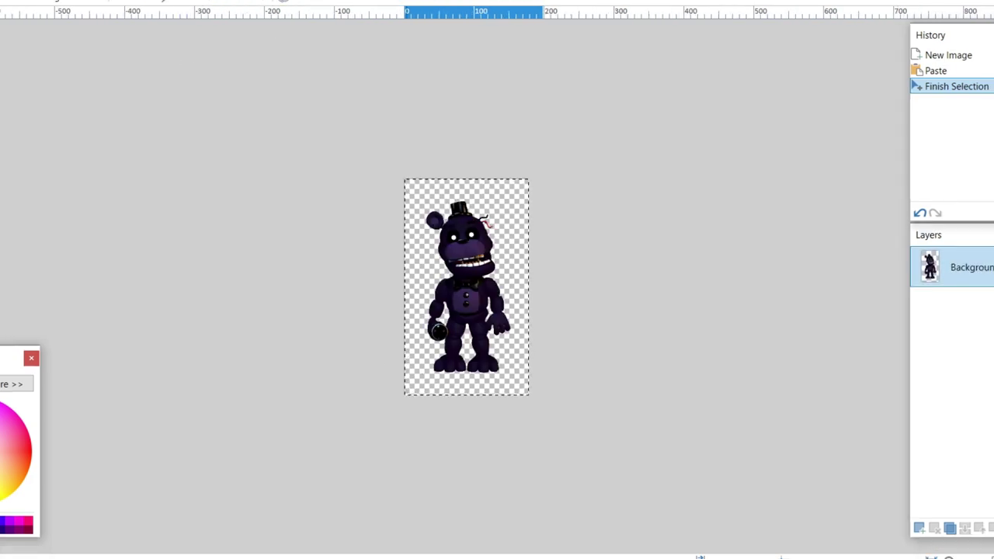
{"action": "scroll", "coordinate": [492, 221], "scroll_direction": "up", "scroll_amount": 5}
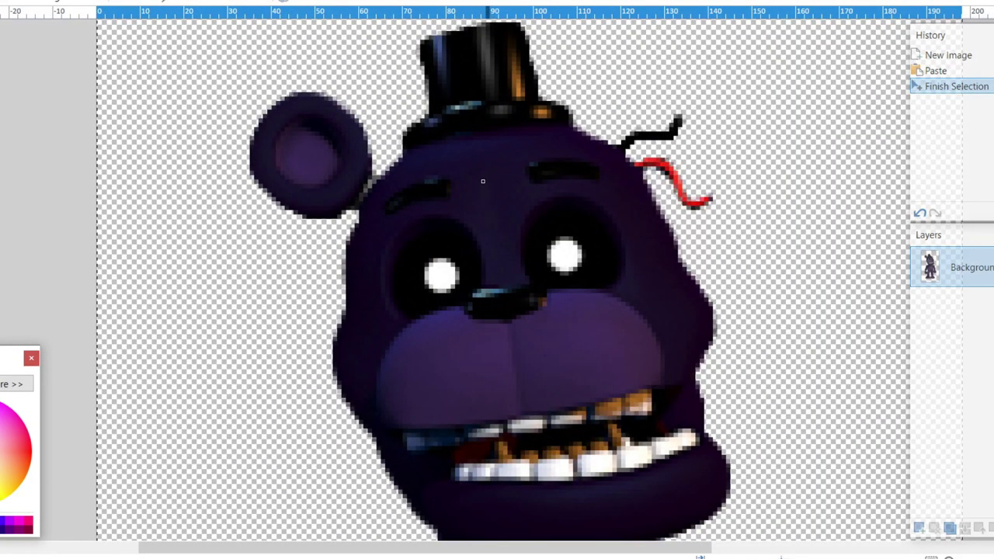
{"action": "key", "text": "ctrl+Tab"}
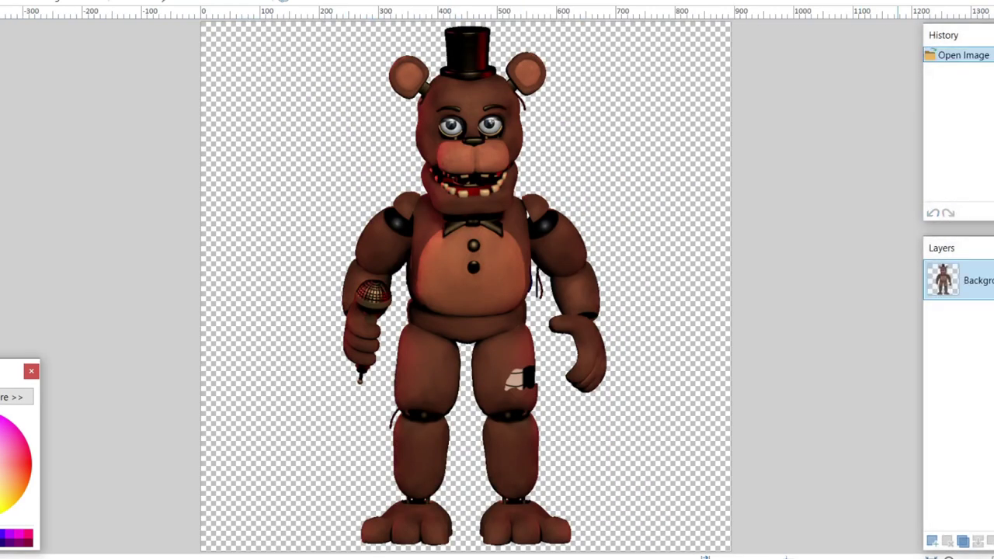
{"action": "key", "text": "ctrl+shift+n"}
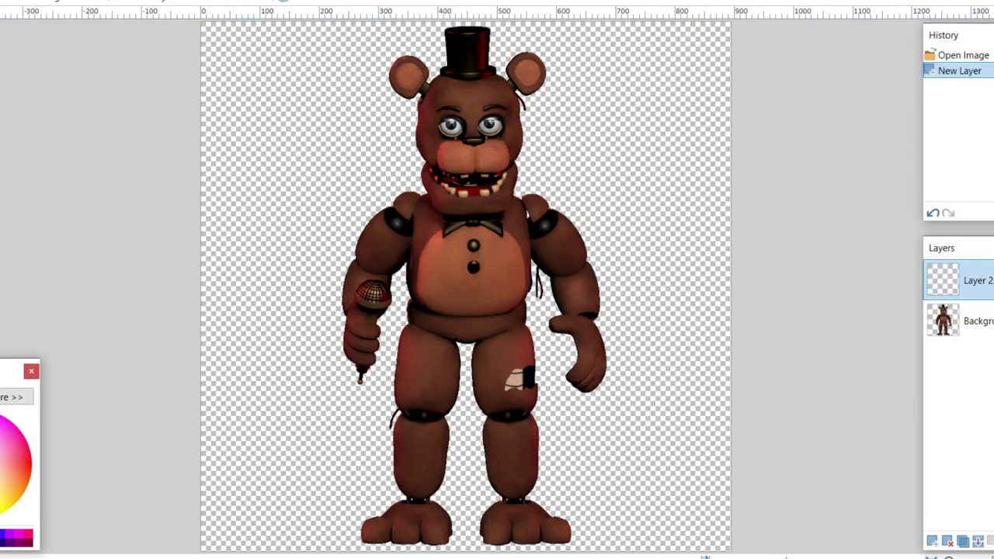
{"action": "key", "text": "alt+l"}
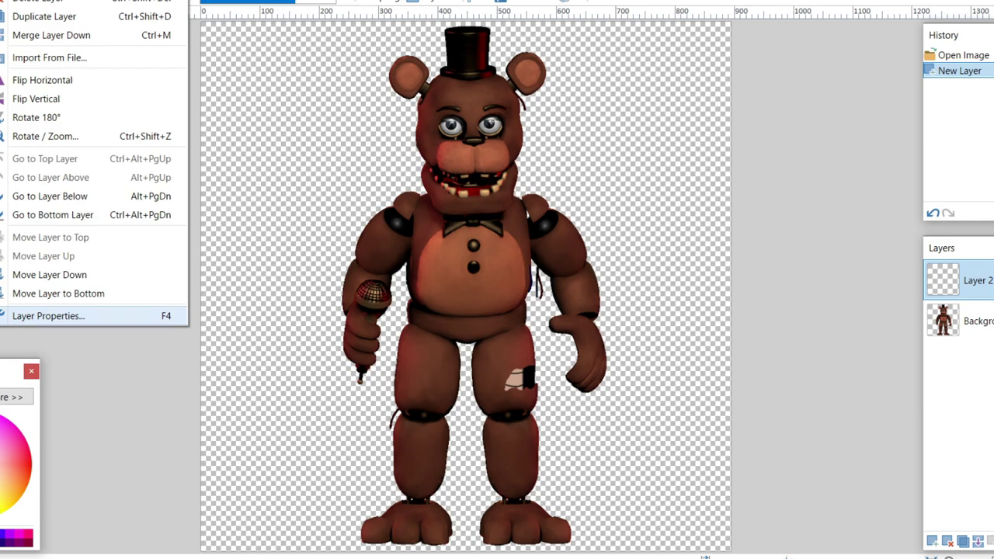
{"action": "key", "text": "Escape"}
{"action": "key", "text": "ctrl+z"}
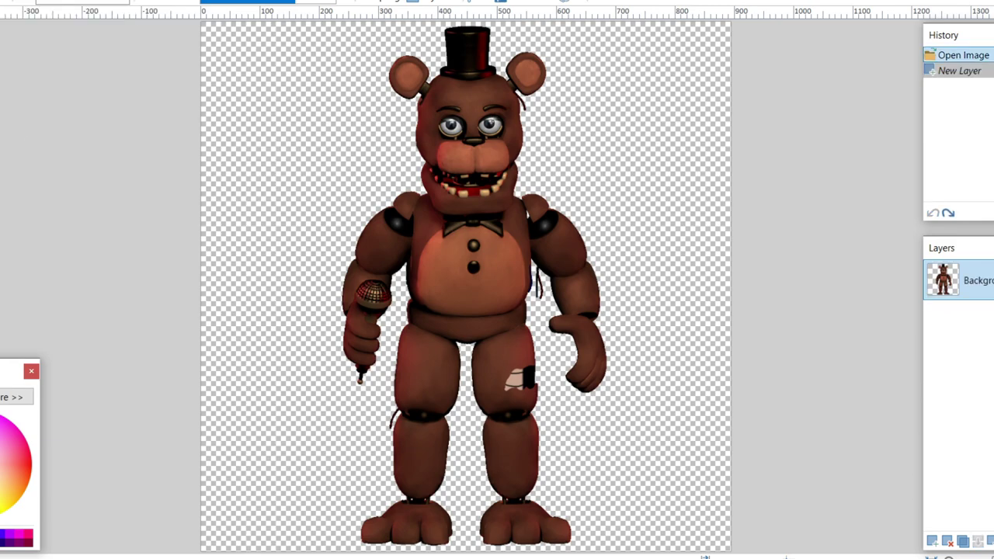
- Recolour the brown bear purple with a Hue / Saturation adjustment, setting hue to -90 and saturation to 65
{"action": "key", "text": "alt+a"}
{"action": "key", "text": "Down"}
{"action": "key", "text": "Down"}
{"action": "key", "text": "Down"}
{"action": "key", "text": "Return"}
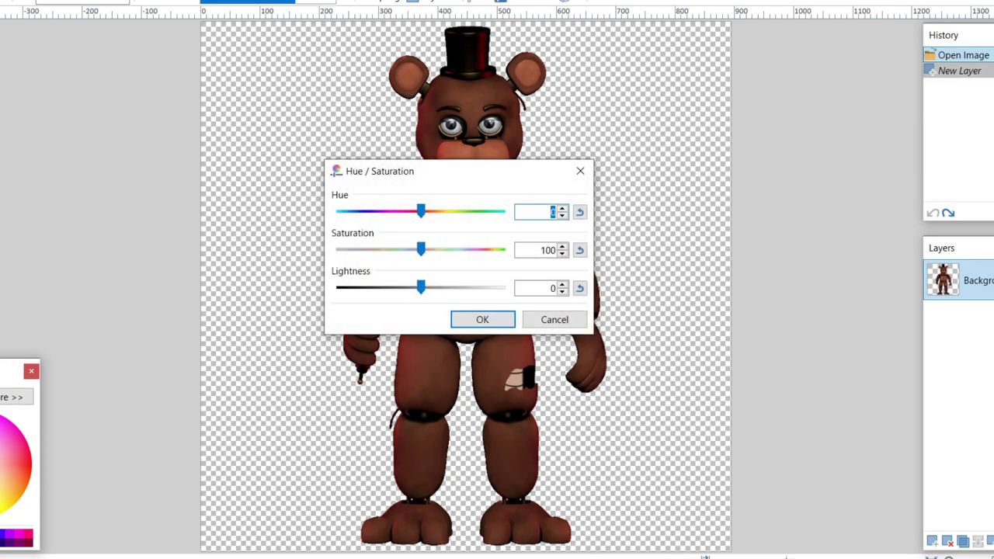
{"action": "left_click_drag", "start_coordinate": [421, 249], "coordinate": [471, 250]}
{"action": "left_click_drag", "start_coordinate": [466, 171], "coordinate": [703, 205]}
{"action": "left_click_drag", "start_coordinate": [658, 245], "coordinate": [620, 245]}
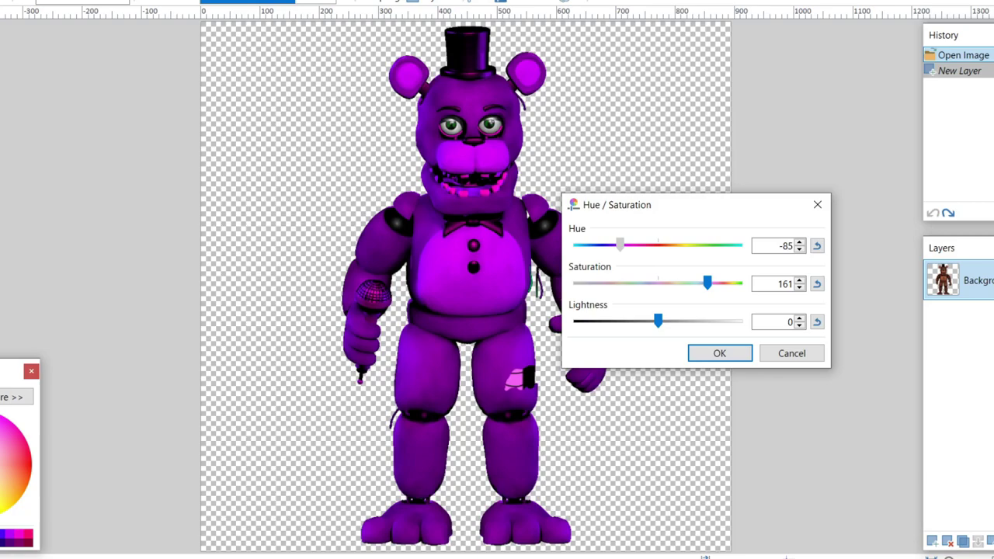
{"action": "left_click_drag", "start_coordinate": [707, 283], "coordinate": [620, 283]}
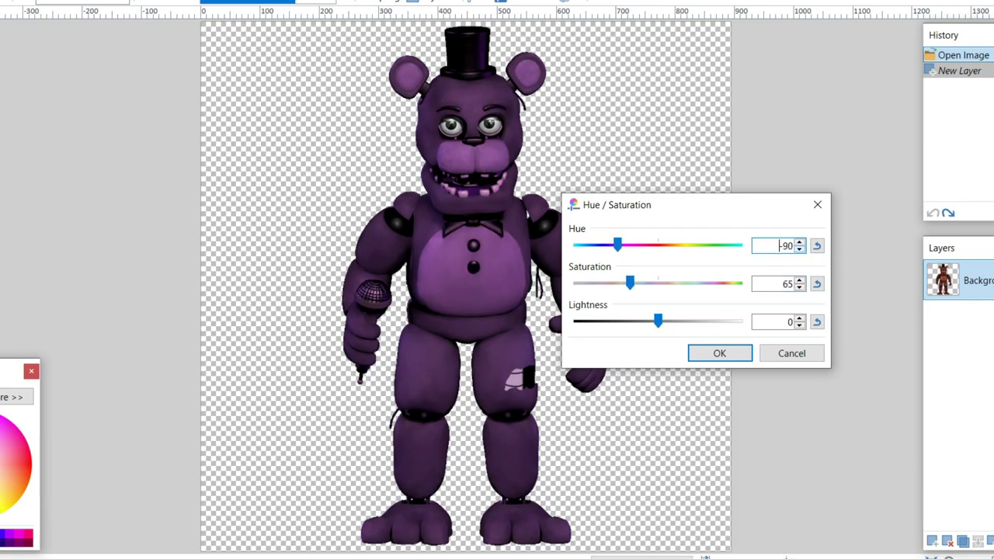
{"action": "left_click", "coordinate": [720, 354]}
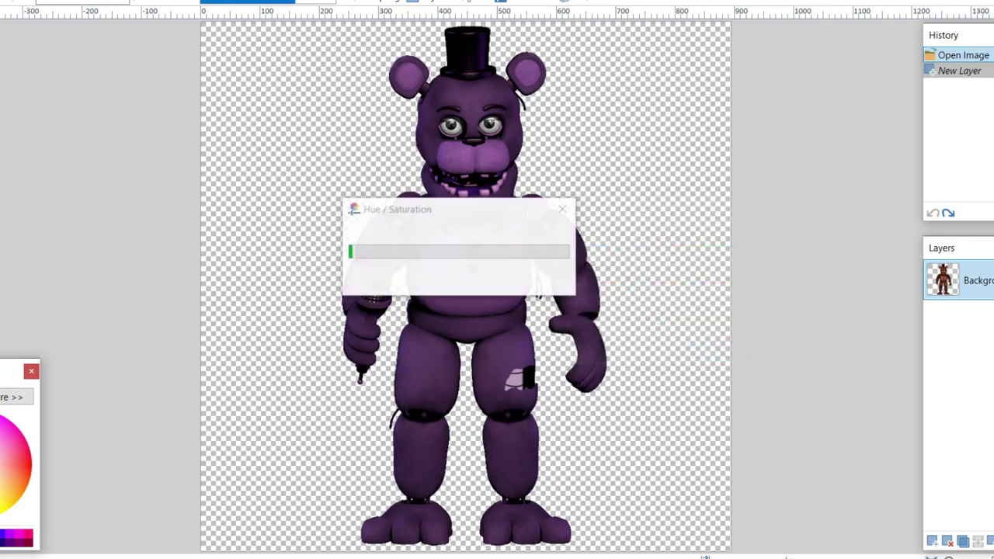
- Select the four small purple teeth at the left side of the bear's mouth with the Magic Wand, reducing its tolerance
{"action": "scroll", "coordinate": [467, 178], "scroll_direction": "up", "scroll_amount": 6}
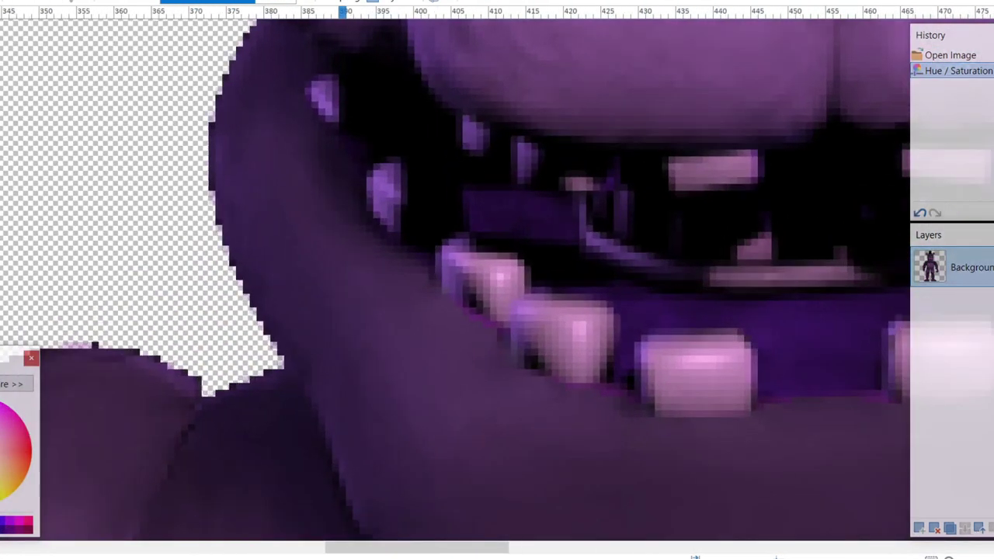
{"action": "left_click", "coordinate": [320, 94]}
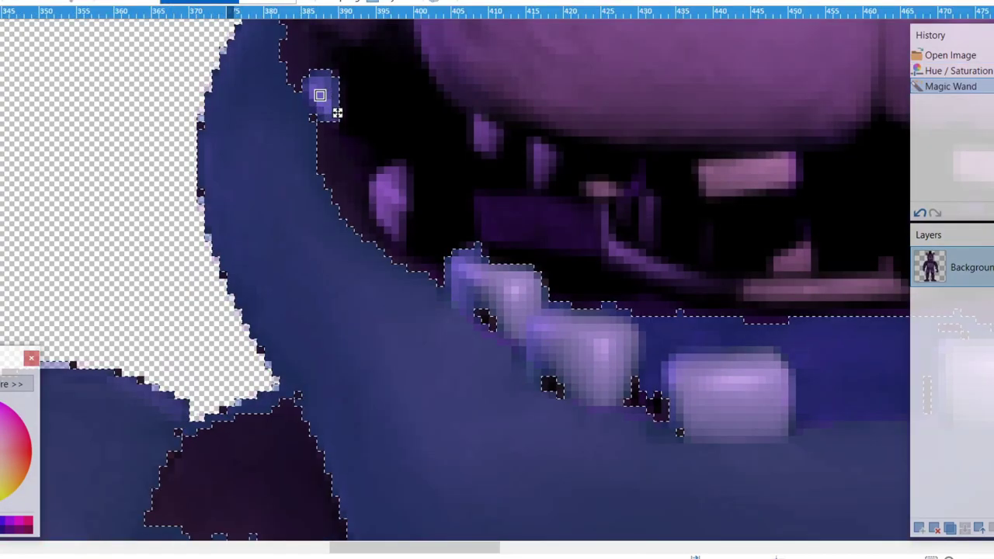
{"action": "left_click", "coordinate": [236, 1]}
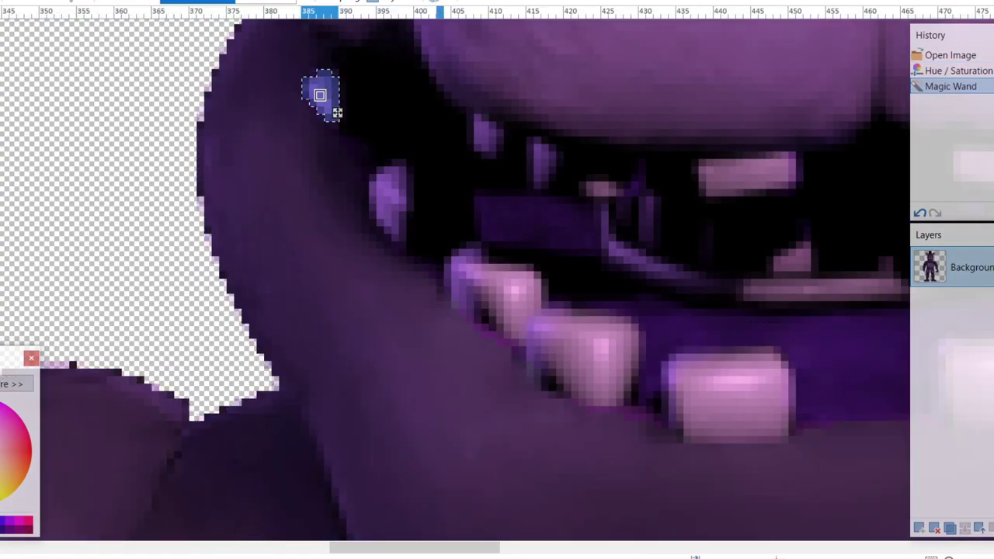
{"action": "left_click", "coordinate": [388, 193]}
{"action": "left_click", "coordinate": [462, 275]}
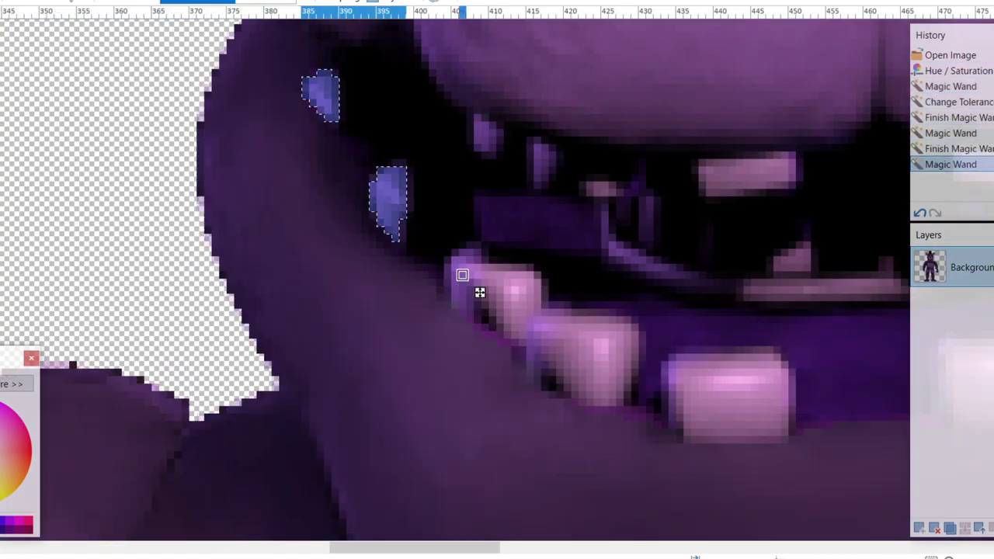
{"action": "left_click_drag", "start_coordinate": [480, 292], "coordinate": [503, 150]}
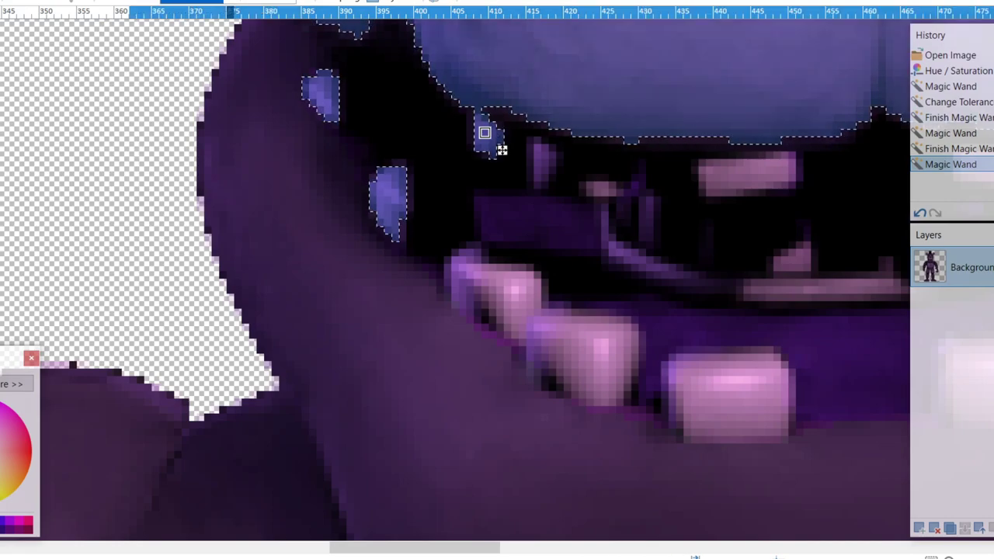
{"action": "left_click", "coordinate": [537, 162], "text": "ctrl"}
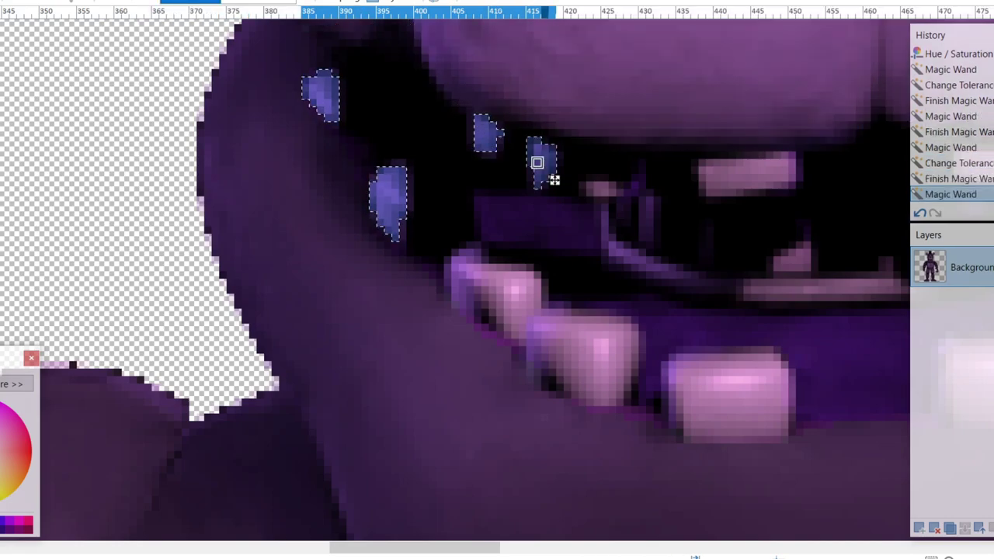
- Add the purple patch and small tooth at the right end of the upper row to the Magic Wand selection, reducing its tolerance
{"action": "scroll", "coordinate": [552, 165], "scroll_direction": "right", "scroll_amount": 5}
{"action": "scroll", "coordinate": [552, 165], "scroll_direction": "right", "scroll_amount": 5}
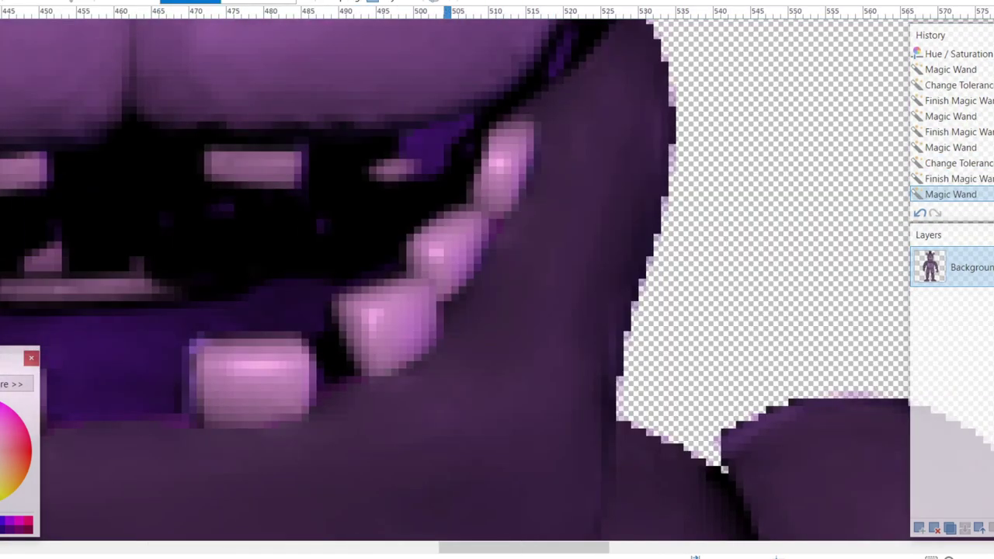
{"action": "left_click", "coordinate": [450, 164]}
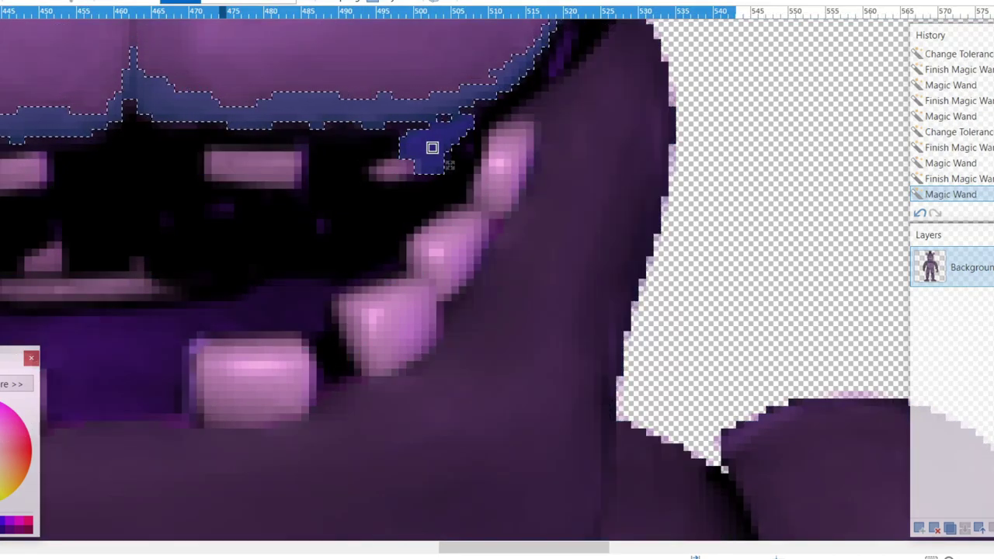
{"action": "left_click_drag", "start_coordinate": [204, 1], "coordinate": [200, 1]}
{"action": "scroll", "coordinate": [561, 233], "scroll_direction": "up", "scroll_amount": 1}
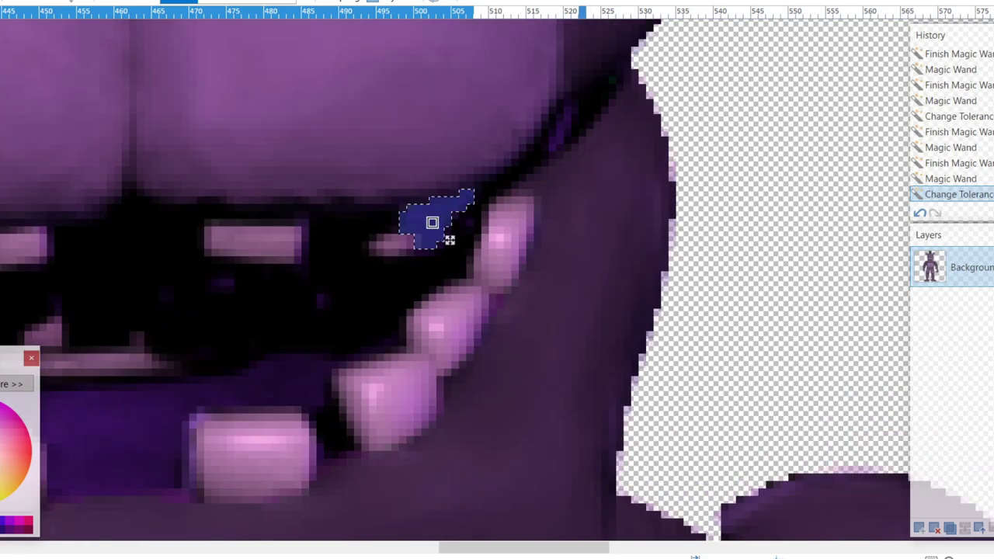
{"action": "left_click", "coordinate": [412, 263]}
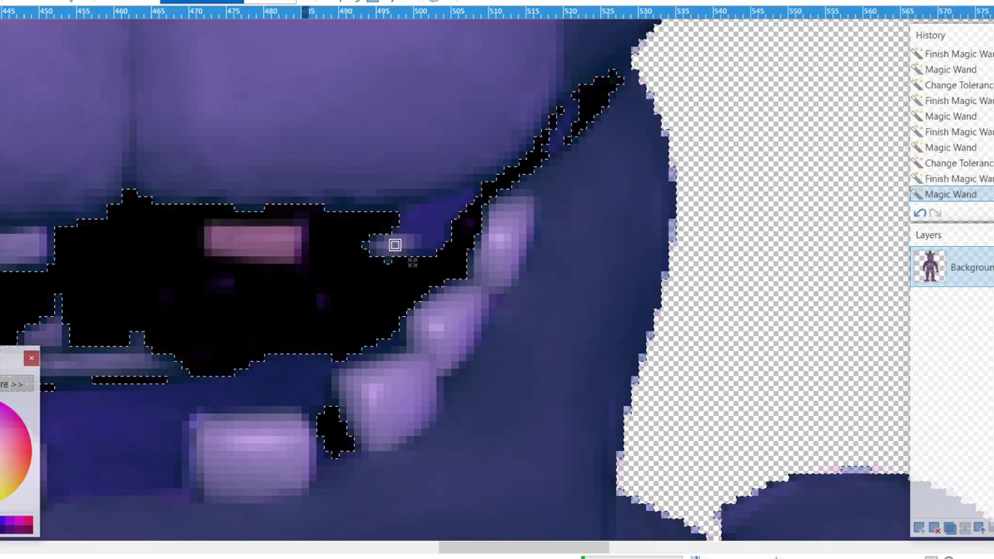
{"action": "left_click_drag", "start_coordinate": [239, 1], "coordinate": [230, 1]}
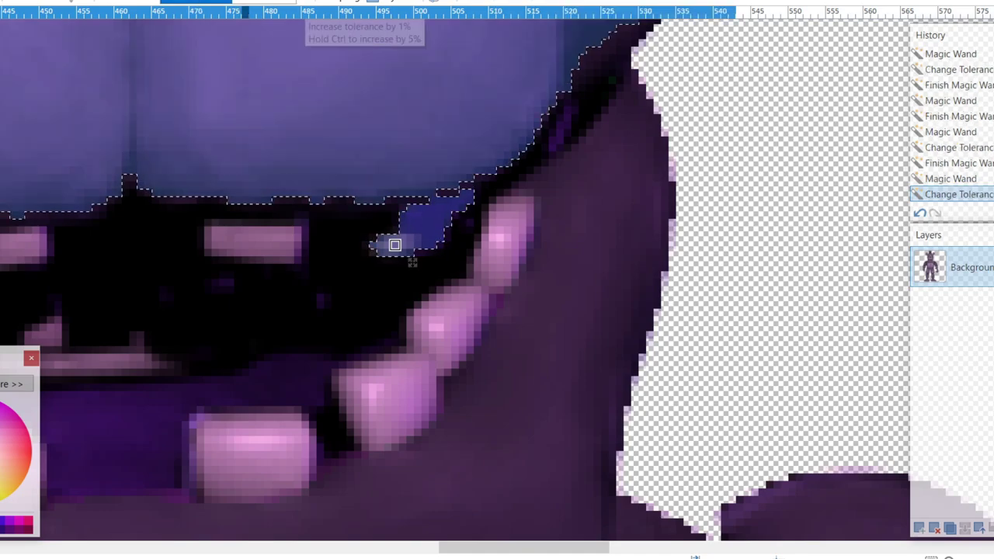
- Add the two rectangular upper teeth and the small tooth fragment left of them to the selection
{"action": "left_click", "coordinate": [278, 255]}
{"action": "scroll", "coordinate": [342, 241], "scroll_direction": "left", "scroll_amount": 4}
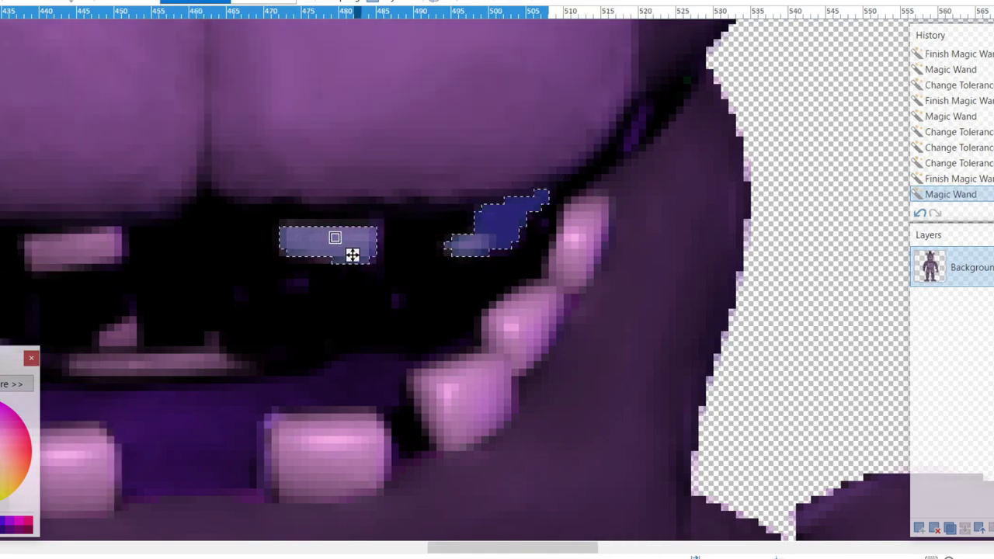
{"action": "left_click", "coordinate": [283, 253]}
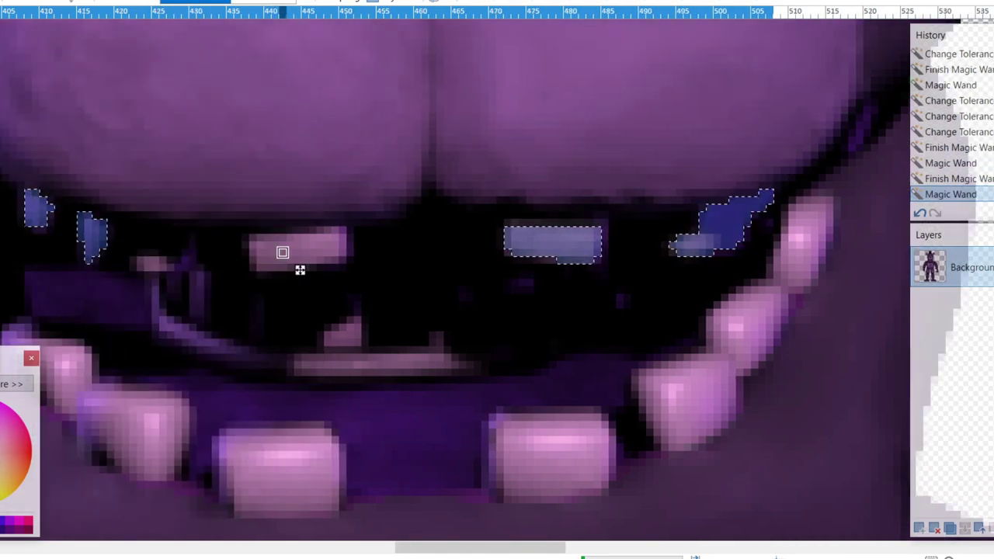
{"action": "left_click", "coordinate": [173, 286]}
{"action": "left_click", "coordinate": [154, 1]}
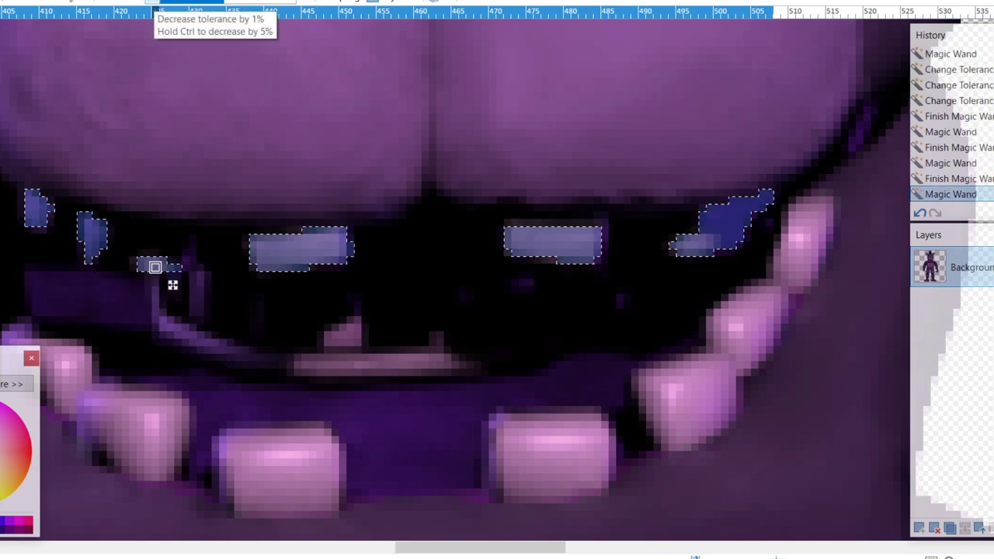
- Add the overlapping teeth at the left of the lower row, including their bright highlights, to the selection, adjusting the tolerance
{"action": "scroll", "coordinate": [458, 280], "scroll_direction": "left", "scroll_amount": 2}
{"action": "left_click", "coordinate": [156, 357]}
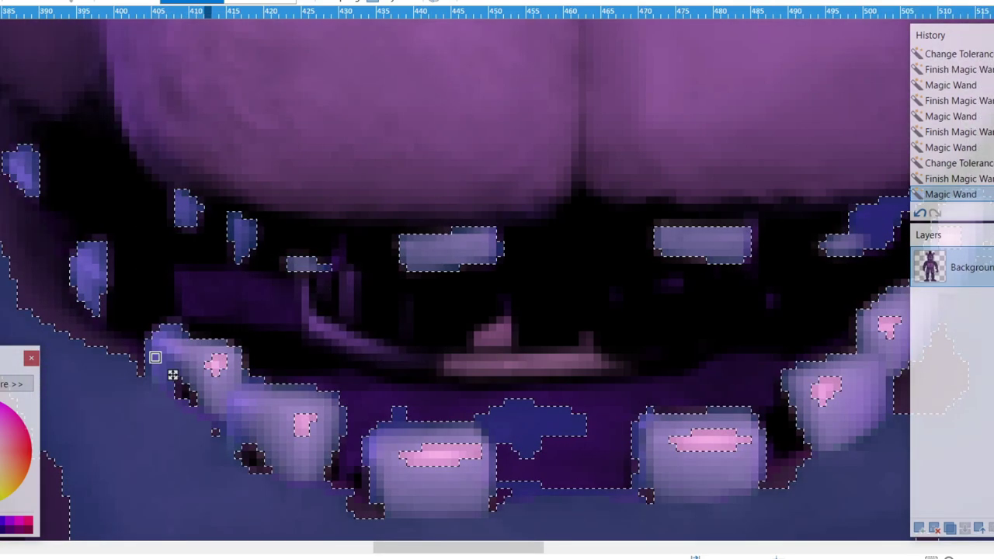
{"action": "left_click", "coordinate": [211, 1]}
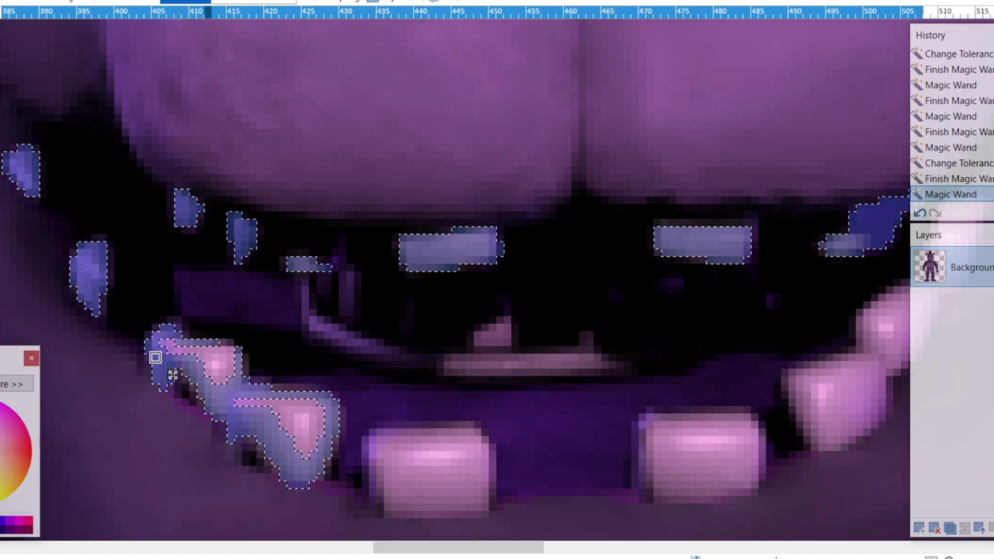
{"action": "left_click", "coordinate": [417, 492]}
{"action": "key", "text": "ctrl+z"}
{"action": "left_click", "coordinate": [216, 365]}
{"action": "left_click_drag", "start_coordinate": [231, 1], "coordinate": [245, 1]}
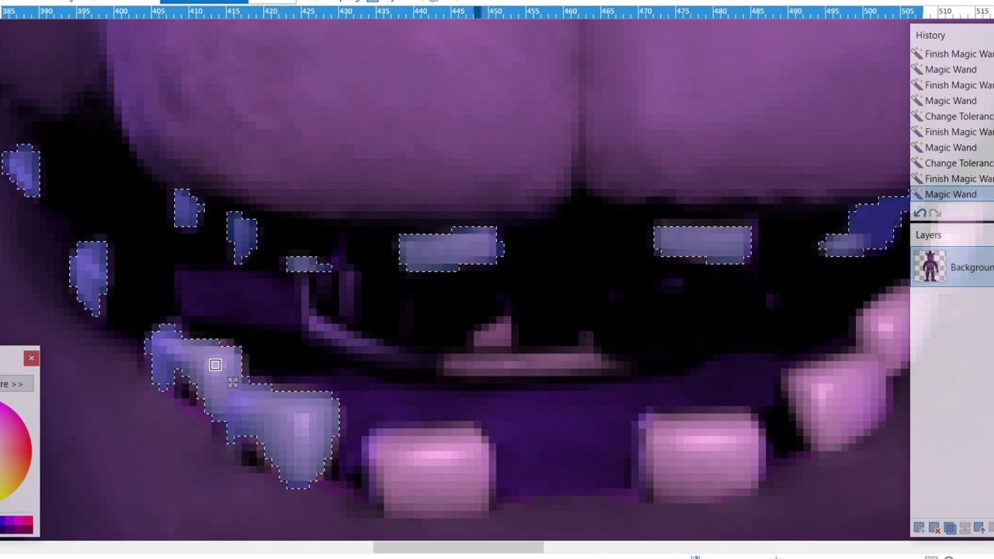
- Add the two front lower teeth and the group of teeth at the right of the lower row to the selection
{"action": "left_click", "coordinate": [440, 455]}
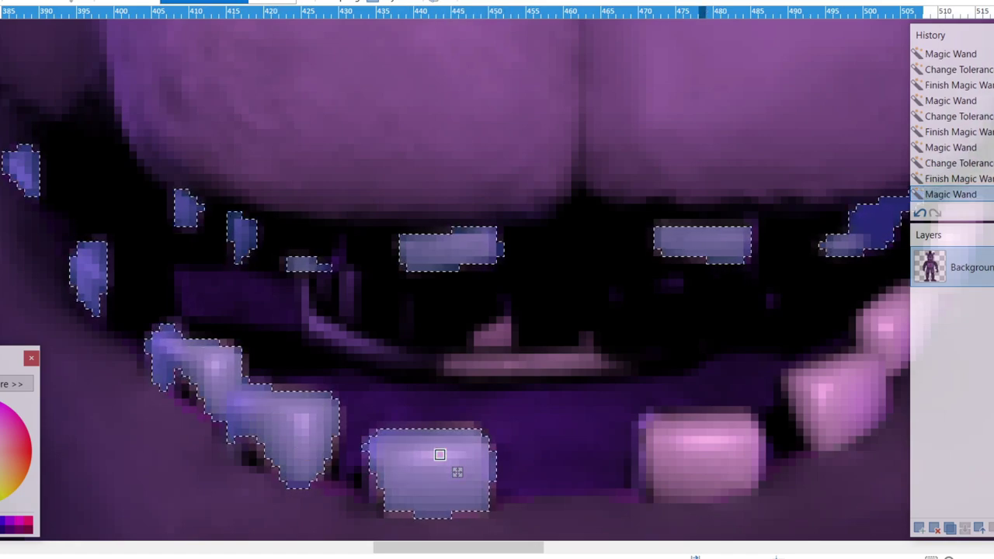
{"action": "left_click", "coordinate": [701, 441]}
{"action": "left_click", "coordinate": [824, 389]}
{"action": "scroll", "coordinate": [824, 389], "scroll_direction": "right", "scroll_amount": 3}
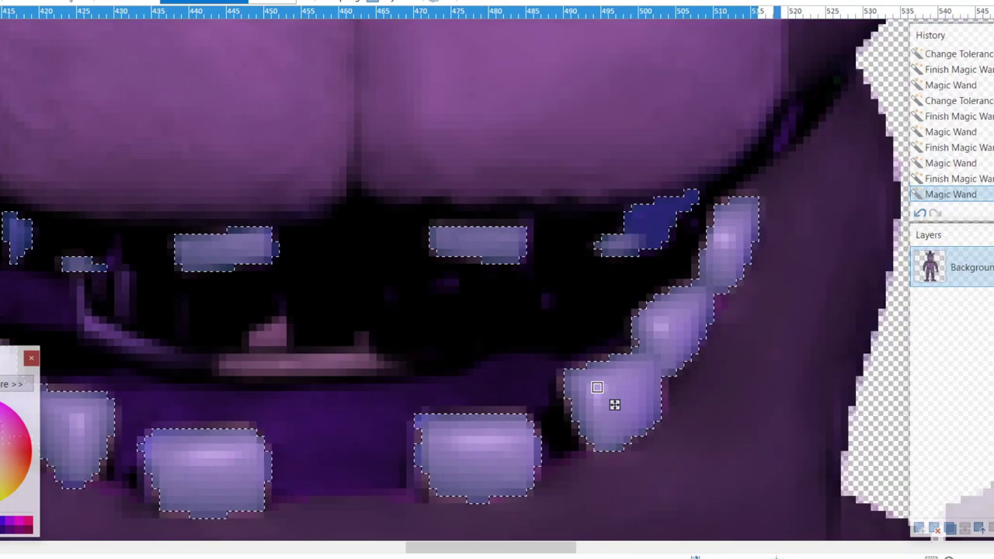
- Convert the selected teeth to black and white and clear the selection
{"action": "scroll", "coordinate": [746, 326], "scroll_direction": "down", "scroll_amount": 2}
{"action": "left_click", "coordinate": [59, 1]}
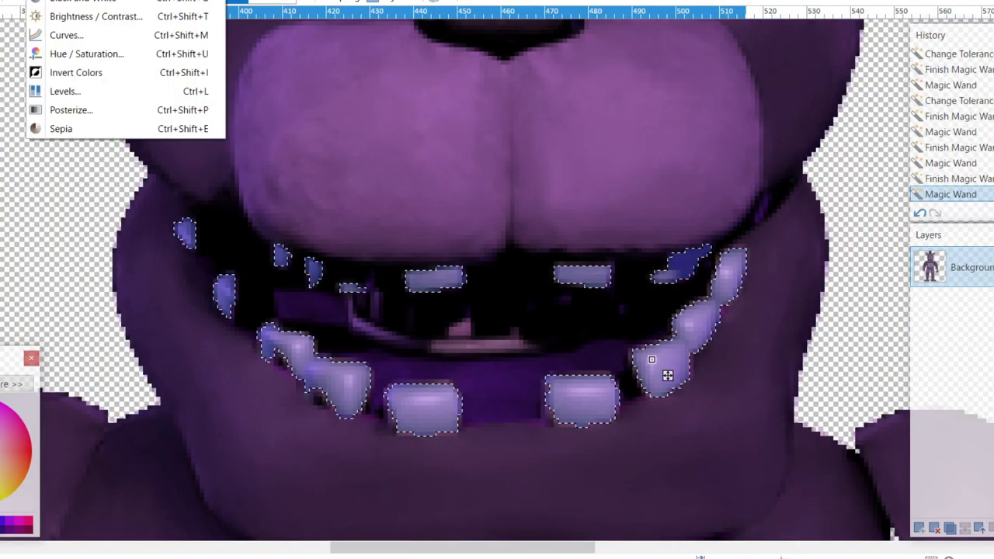
{"action": "left_click", "coordinate": [84, 1]}
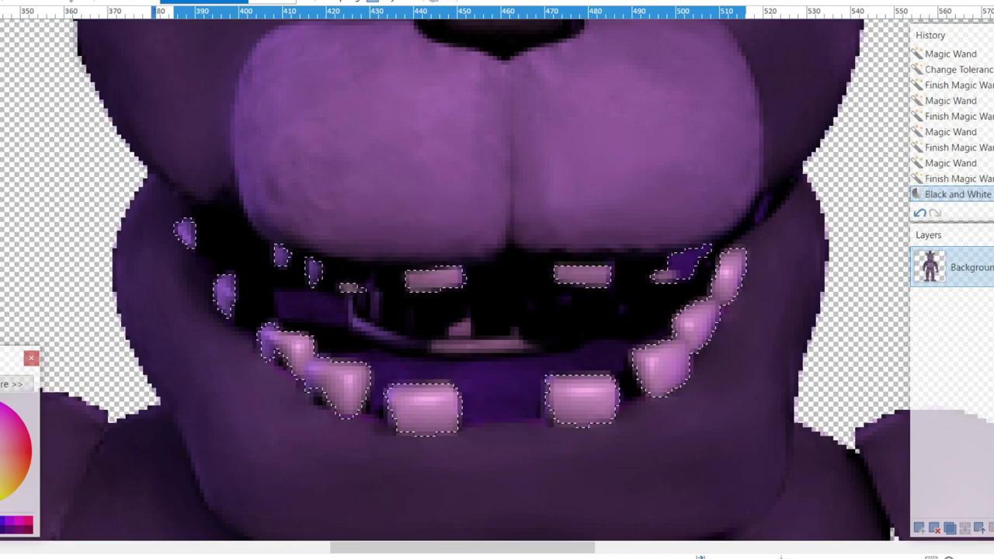
{"action": "key", "text": "ctrl+d"}
{"action": "scroll", "coordinate": [280, 159], "scroll_direction": "down", "scroll_amount": 3}
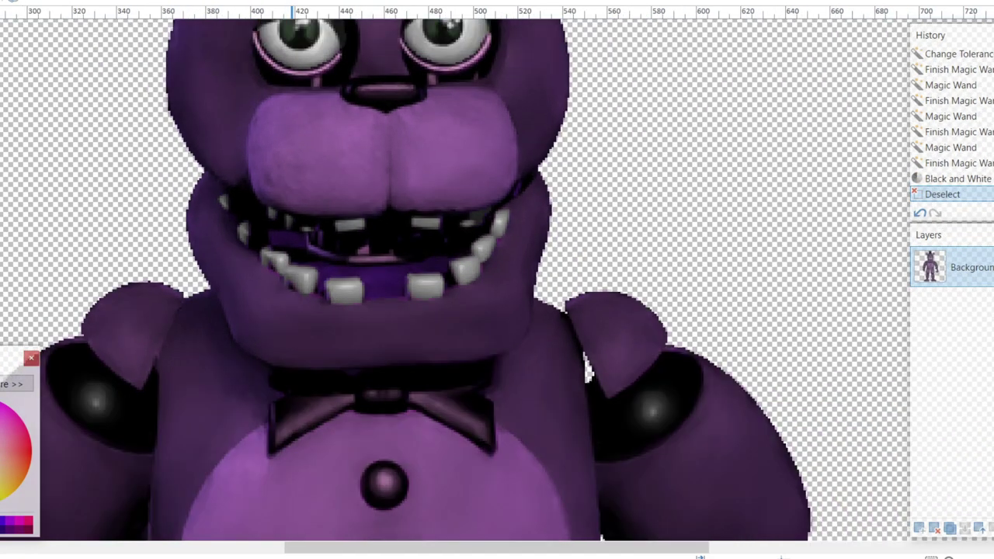
- Erase the joint connecting the bear's right-hand ear to its head
{"action": "scroll", "coordinate": [303, 202], "scroll_direction": "up", "scroll_amount": 3}
{"action": "scroll", "coordinate": [497, 280], "scroll_direction": "up", "scroll_amount": 2}
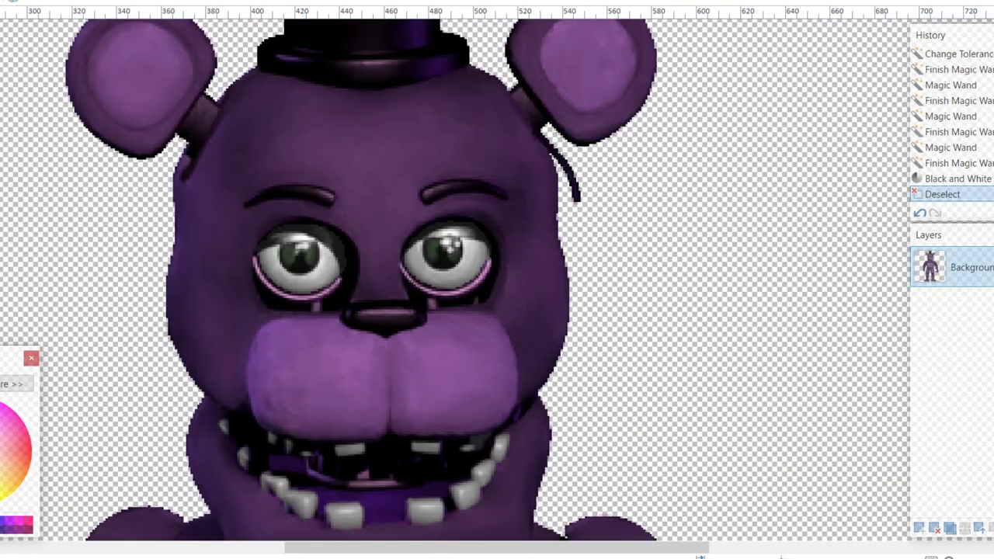
{"action": "scroll", "coordinate": [459, 67], "scroll_direction": "up", "scroll_amount": 4}
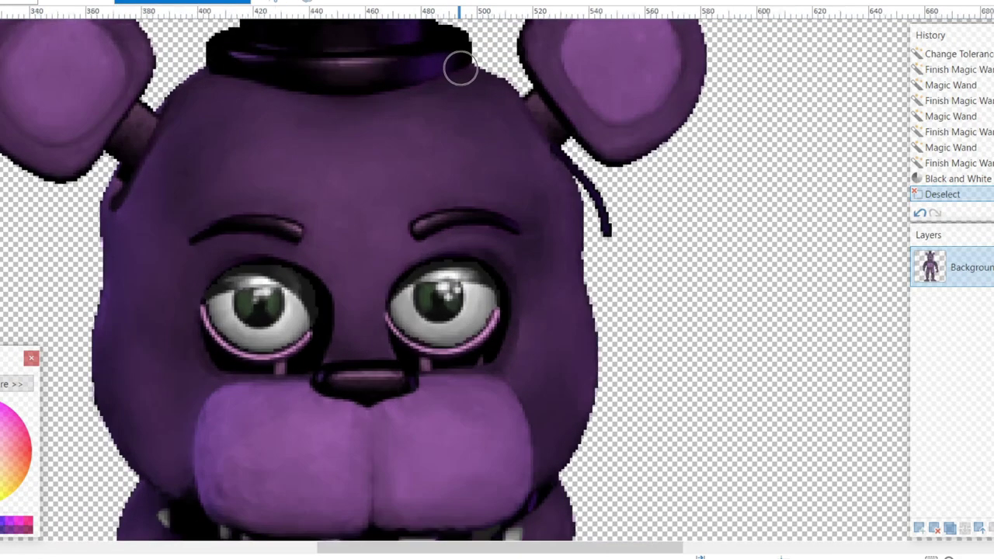
{"action": "mouse_move", "coordinate": [561, 113]}
{"action": "left_mouse_down"}
{"action": "mouse_move", "coordinate": [574, 143]}
{"action": "mouse_move", "coordinate": [628, 190]}
{"action": "left_mouse_up"}
{"action": "scroll", "coordinate": [628, 190], "scroll_direction": "down", "scroll_amount": 3}
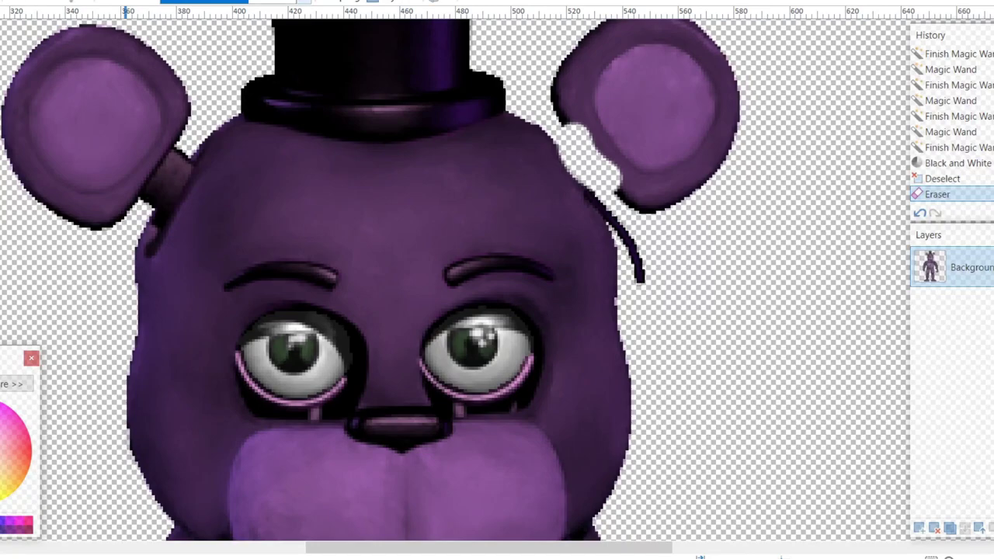
- Select and cut the background around the bear with the Magic Wand, and do the same with the detached right-hand ear
{"action": "left_click", "coordinate": [221, 71]}
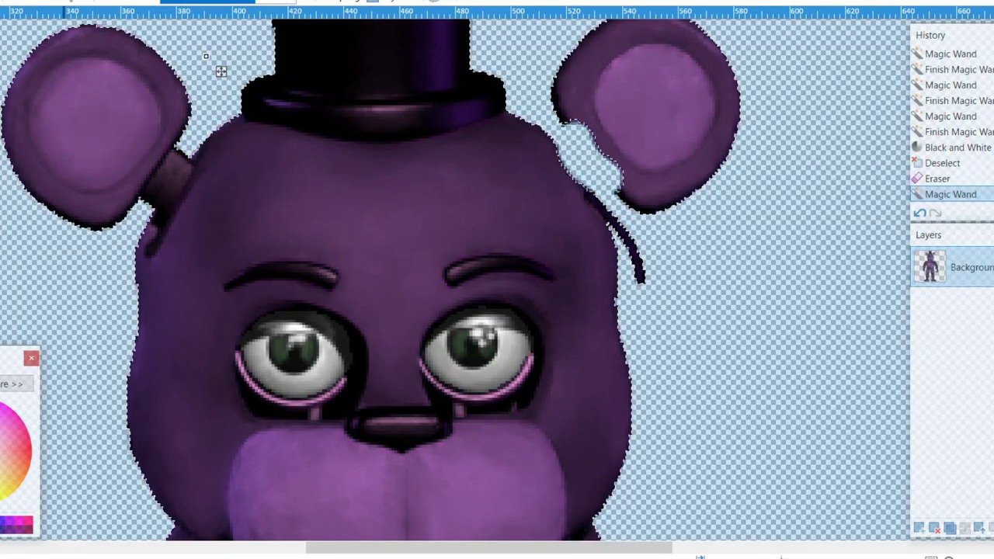
{"action": "key", "text": "ctrl+x"}
{"action": "left_click", "coordinate": [586, 96]}
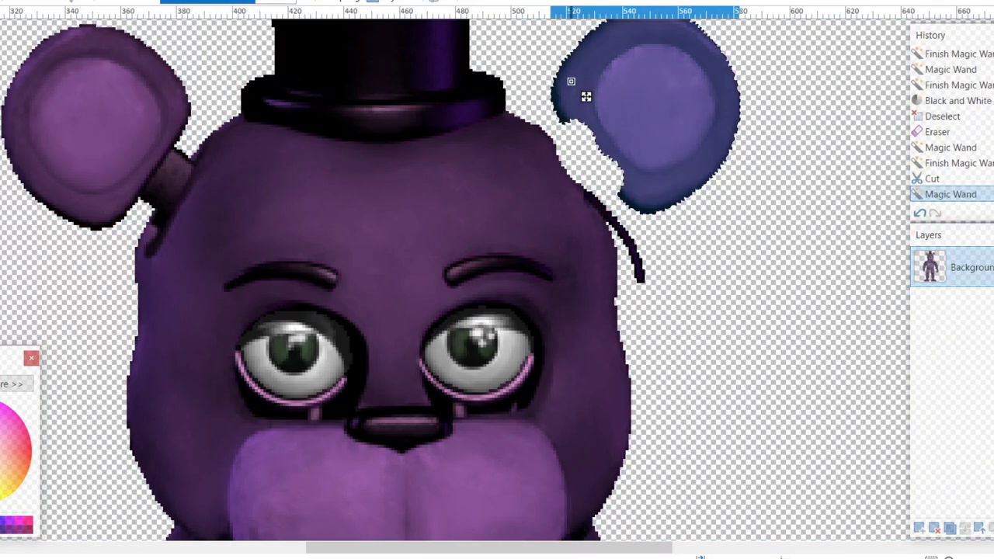
{"action": "key", "text": "ctrl+x"}
- Select all four pale pink sections of the torn patch on the right-hand thigh with the Magic Wand, adjusting the tolerance
{"action": "scroll", "coordinate": [587, 96], "scroll_direction": "down", "scroll_amount": 3}
{"action": "scroll", "coordinate": [455, 279], "scroll_direction": "down", "scroll_amount": 10}
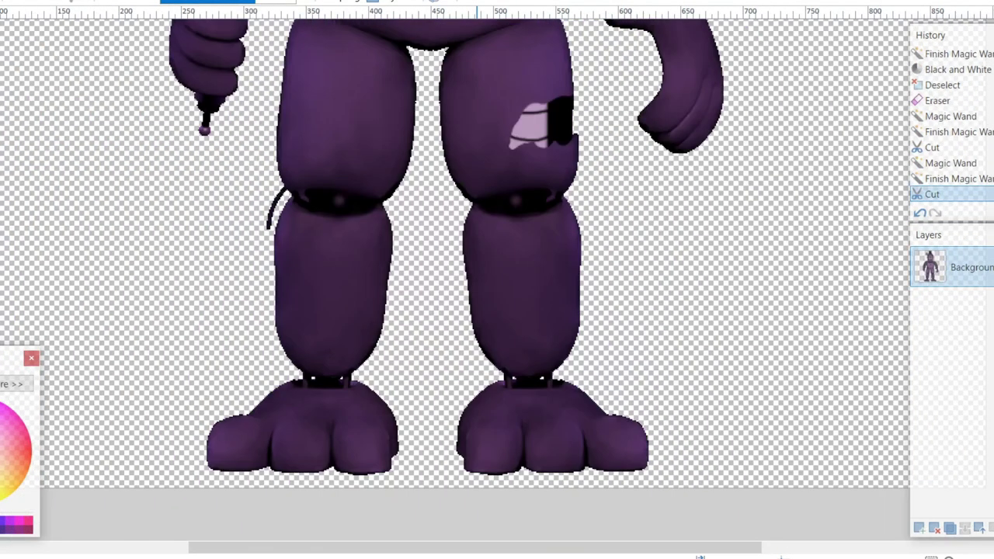
{"action": "scroll", "coordinate": [455, 279], "scroll_direction": "up", "scroll_amount": 5}
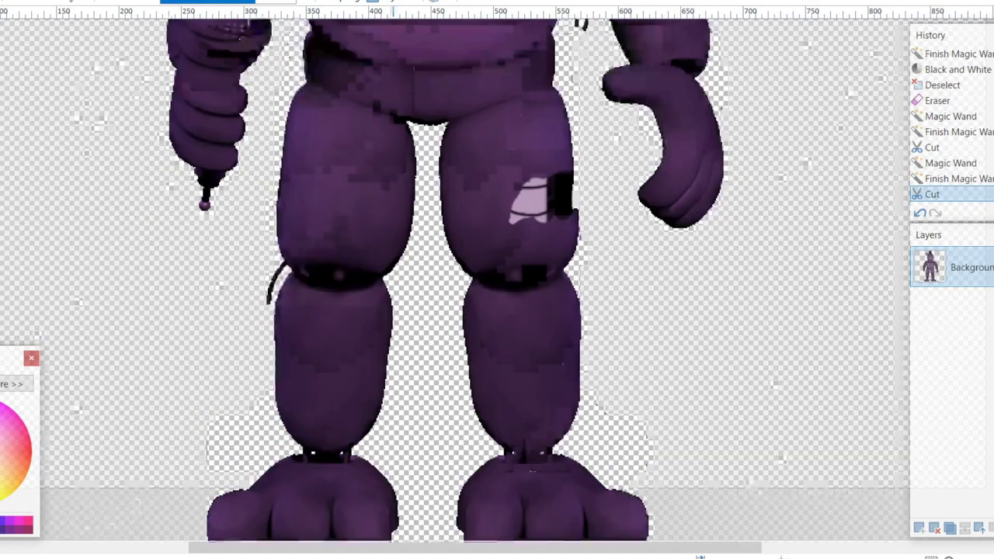
{"action": "scroll", "coordinate": [556, 351], "scroll_direction": "up", "scroll_amount": 4}
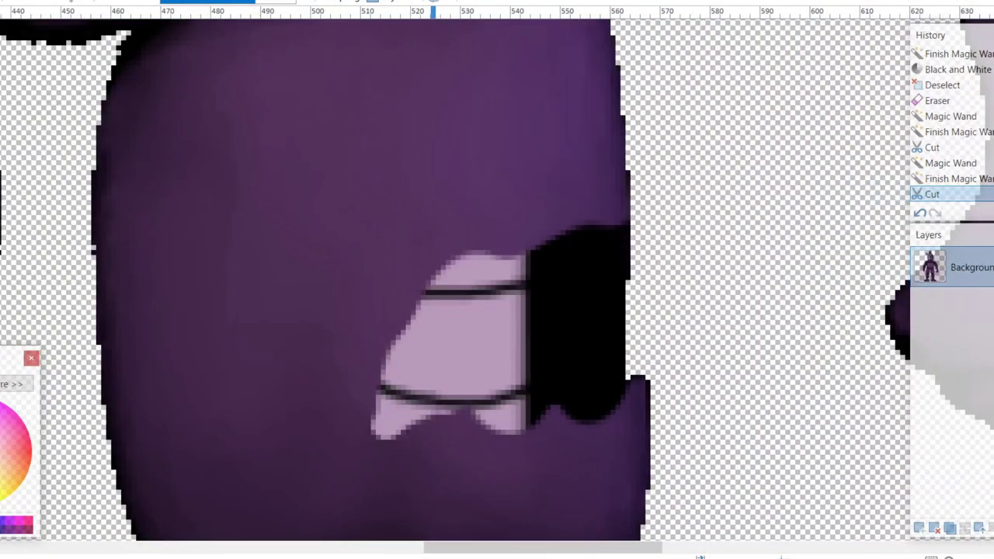
{"action": "left_click", "coordinate": [452, 362]}
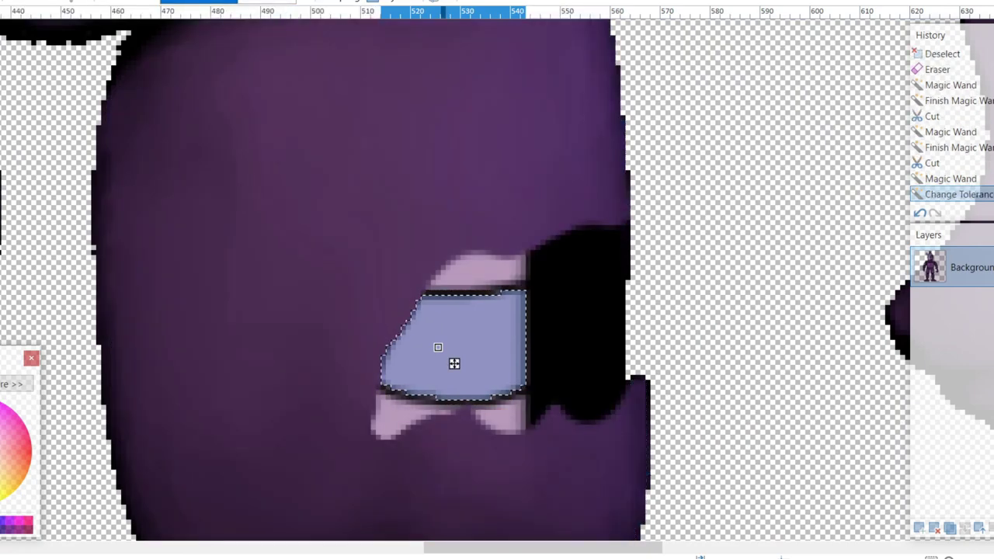
{"action": "left_click", "coordinate": [484, 284]}
{"action": "left_click", "coordinate": [486, 288], "text": "ctrl"}
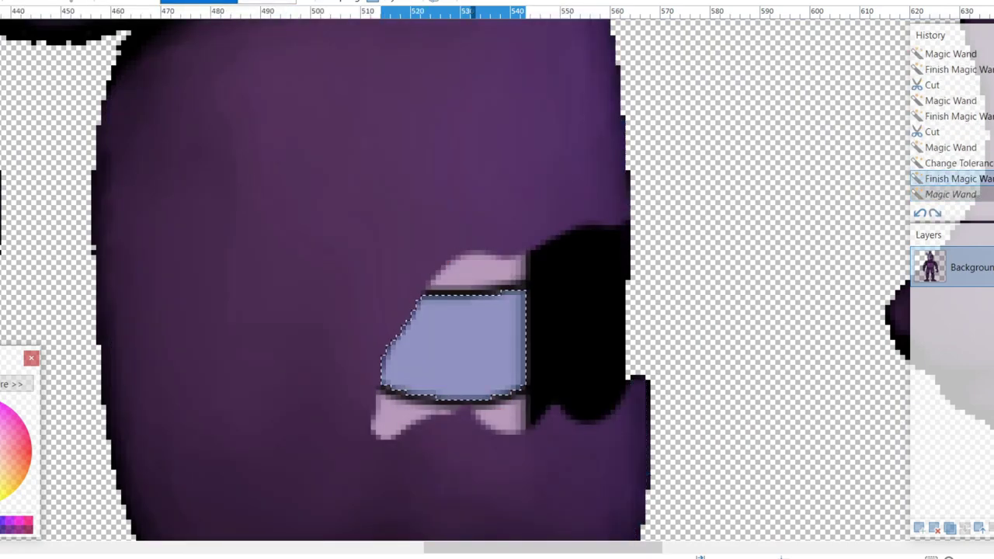
{"action": "left_click", "coordinate": [415, 428], "text": "ctrl"}
{"action": "left_click", "coordinate": [517, 431], "text": "ctrl"}
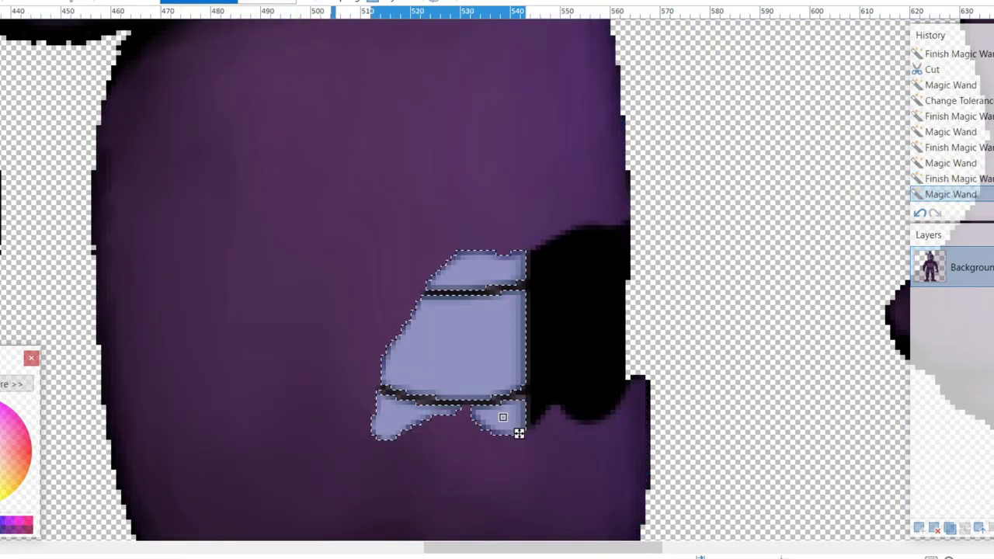
- Convert the selected thigh patch to black and white and clear the selection
{"action": "key", "text": "alt+a"}
{"action": "key", "text": "ctrl+shift+g"}
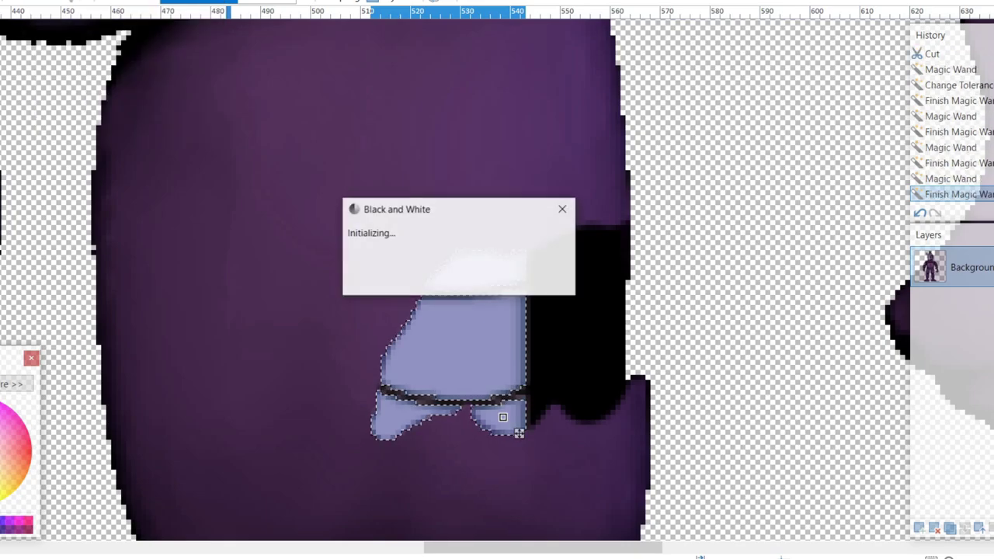
{"action": "key", "text": "ctrl+d"}
- Examine the whole recoloured bear from its hat down to its legs
{"action": "key", "text": "ctrl+minus"}
{"action": "key", "text": "ctrl+minus"}
{"action": "key", "text": "ctrl+minus"}
{"action": "key", "text": "ctrl+minus"}
{"action": "key", "text": "ctrl+minus"}
{"action": "key", "text": "ctrl+minus"}
{"action": "key", "text": "ctrl+minus"}
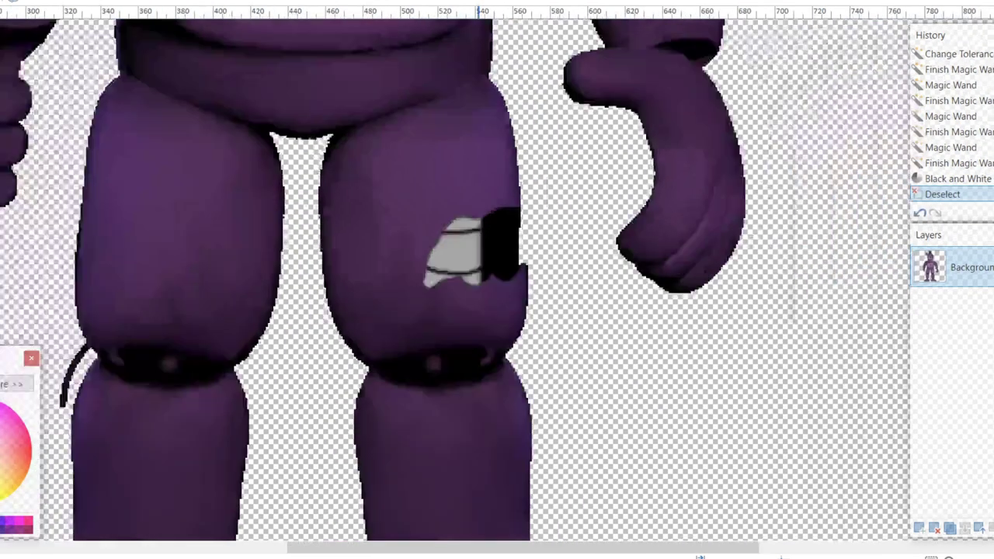
{"action": "scroll", "coordinate": [396, 280], "scroll_direction": "up", "scroll_amount": 5}
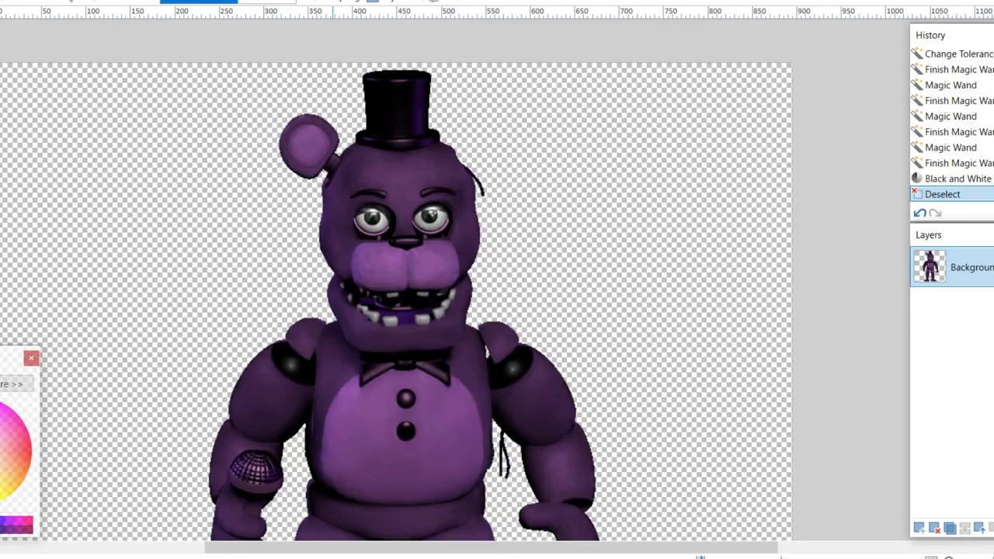
{"action": "scroll", "coordinate": [397, 280], "scroll_direction": "down", "scroll_amount": 5}
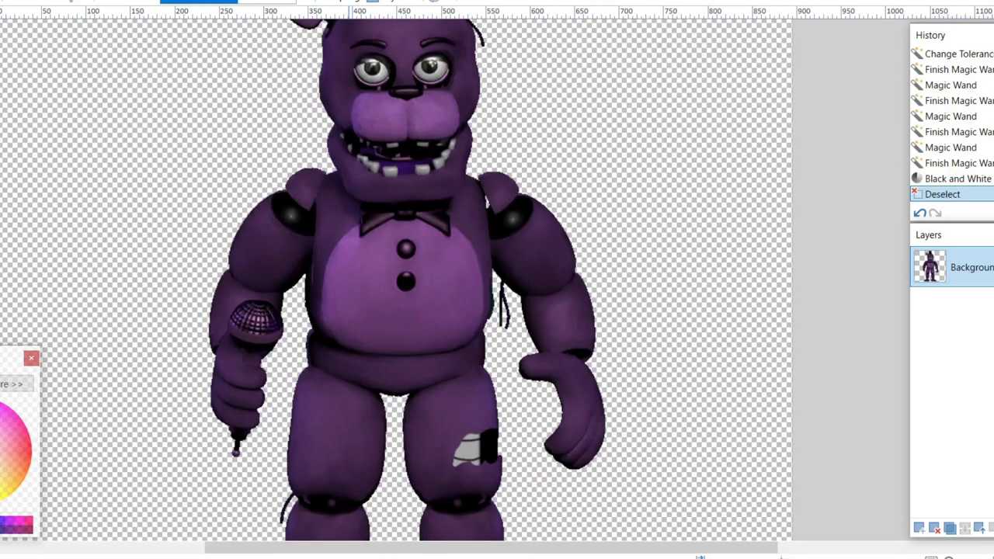
- Add a new layer and paint a large white dot over each of the bear's pupils
{"action": "scroll", "coordinate": [396, 280], "scroll_direction": "up", "scroll_amount": 3}
{"action": "scroll", "coordinate": [400, 61], "scroll_direction": "up", "scroll_amount": 5}
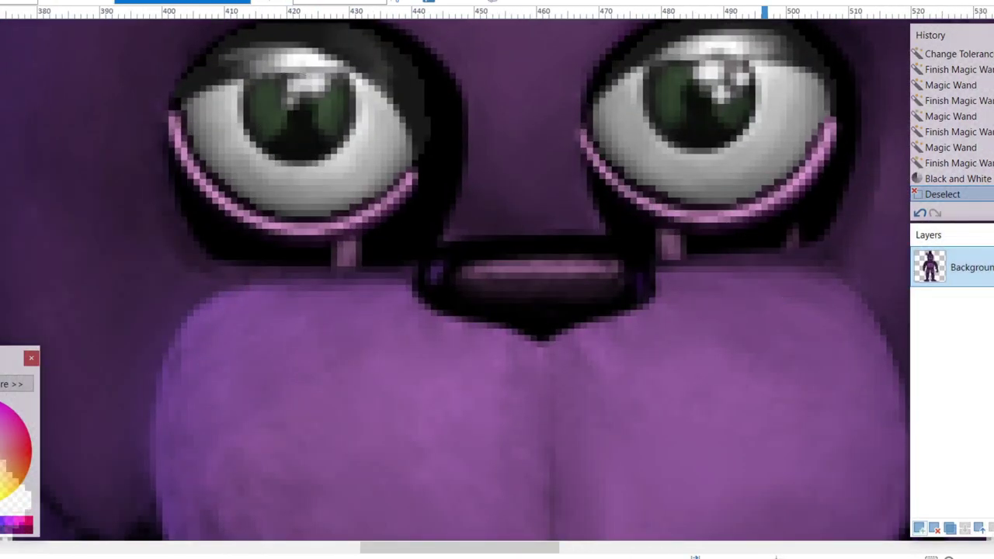
{"action": "left_click", "coordinate": [919, 528]}
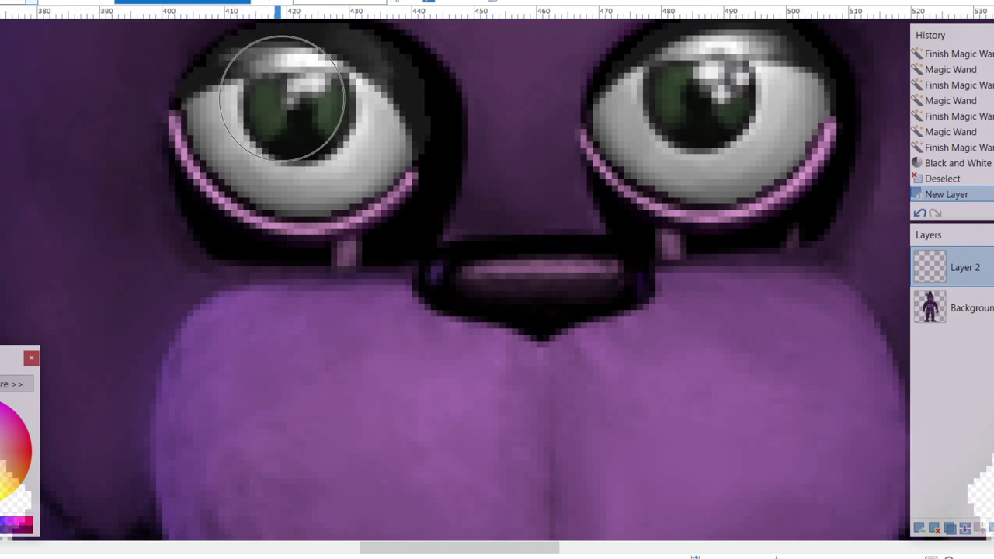
{"action": "left_click", "coordinate": [297, 101]}
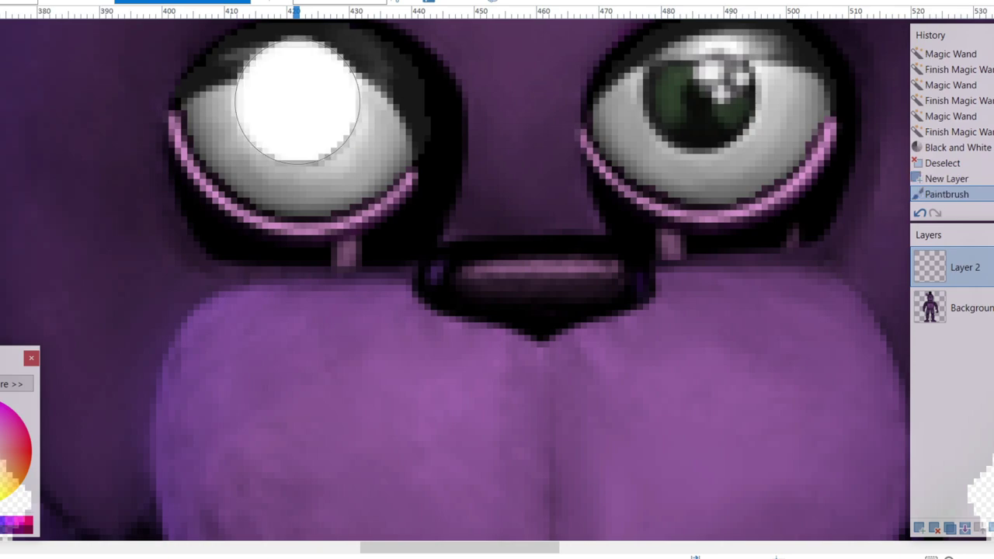
{"action": "left_click", "coordinate": [703, 85]}
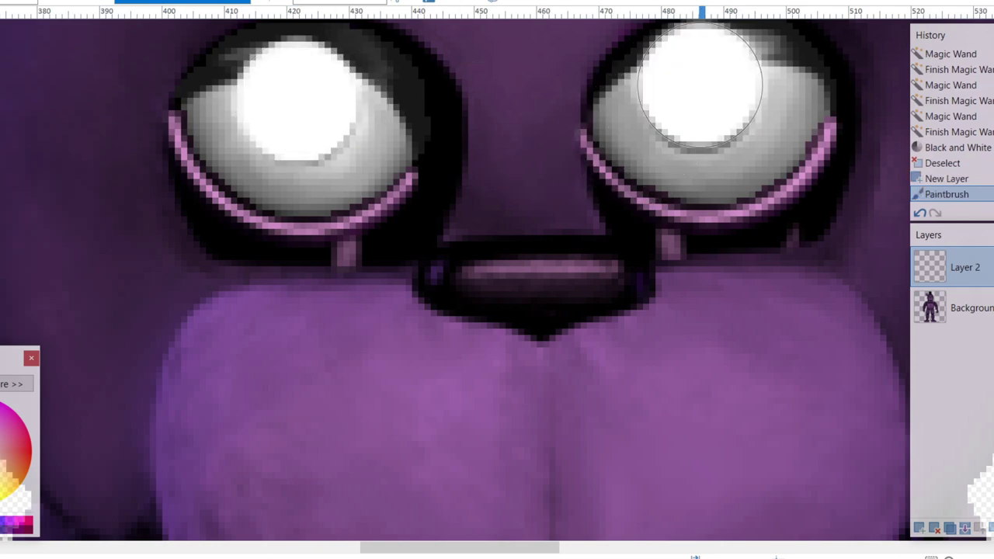
- Paint both of the bear's eye sockets solid black on the background layer, leaving the white dots on their own layer
{"action": "scroll", "coordinate": [792, 233], "scroll_direction": "up", "scroll_amount": 2}
{"action": "left_click", "coordinate": [956, 308]}
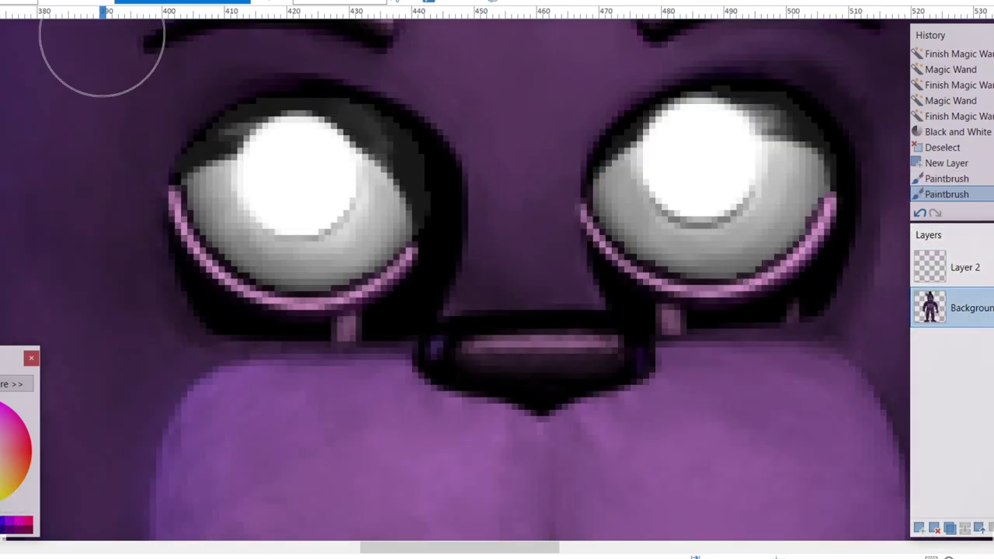
{"action": "left_click", "coordinate": [284, 155]}
{"action": "key", "text": "ctrl+z"}
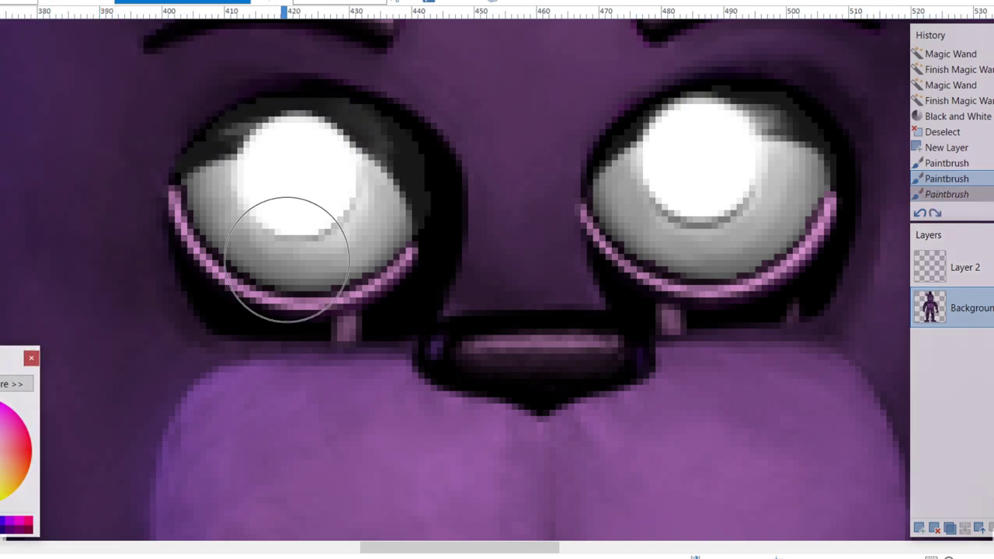
{"action": "mouse_move", "coordinate": [281, 154]}
{"action": "left_mouse_down"}
{"action": "mouse_move", "coordinate": [246, 171]}
{"action": "mouse_move", "coordinate": [227, 203]}
{"action": "mouse_move", "coordinate": [238, 245]}
{"action": "mouse_move", "coordinate": [331, 279]}
{"action": "mouse_move", "coordinate": [361, 270]}
{"action": "mouse_move", "coordinate": [392, 214]}
{"action": "mouse_move", "coordinate": [359, 164]}
{"action": "mouse_move", "coordinate": [349, 161]}
{"action": "mouse_move", "coordinate": [339, 233]}
{"action": "left_mouse_up"}
{"action": "scroll", "coordinate": [373, 252], "scroll_direction": "right", "scroll_amount": 1}
{"action": "scroll", "coordinate": [433, 286], "scroll_direction": "up", "scroll_amount": 2}
{"action": "mouse_move", "coordinate": [644, 296]}
{"action": "left_mouse_down"}
{"action": "mouse_move", "coordinate": [593, 309]}
{"action": "mouse_move", "coordinate": [576, 331]}
{"action": "mouse_move", "coordinate": [569, 364]}
{"action": "mouse_move", "coordinate": [598, 419]}
{"action": "mouse_move", "coordinate": [629, 406]}
{"action": "mouse_move", "coordinate": [710, 406]}
{"action": "mouse_move", "coordinate": [717, 348]}
{"action": "mouse_move", "coordinate": [693, 291]}
{"action": "mouse_move", "coordinate": [637, 300]}
{"action": "mouse_move", "coordinate": [674, 301]}
{"action": "left_mouse_up"}
{"action": "scroll", "coordinate": [675, 301], "scroll_direction": "down", "scroll_amount": 2}
{"action": "scroll", "coordinate": [732, 284], "scroll_direction": "down", "scroll_amount": 4}
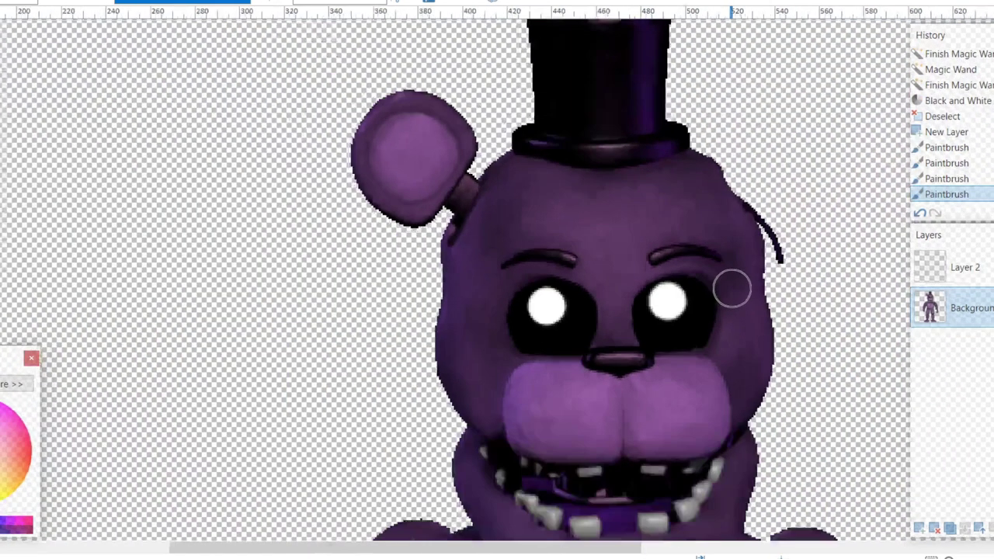
- Outline the bear's top hat with Lasso Select and add a rectangular area along the brim's lower edge to the selection
{"action": "scroll", "coordinate": [732, 285], "scroll_direction": "down", "scroll_amount": 3}
{"action": "scroll", "coordinate": [732, 285], "scroll_direction": "down", "scroll_amount": 1}
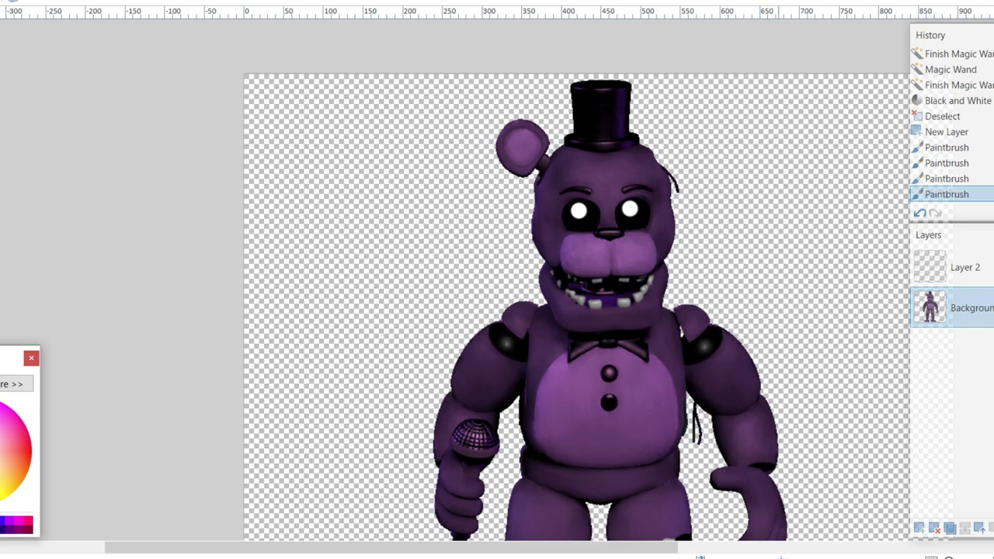
{"action": "scroll", "coordinate": [721, 171], "scroll_direction": "up", "scroll_amount": 5}
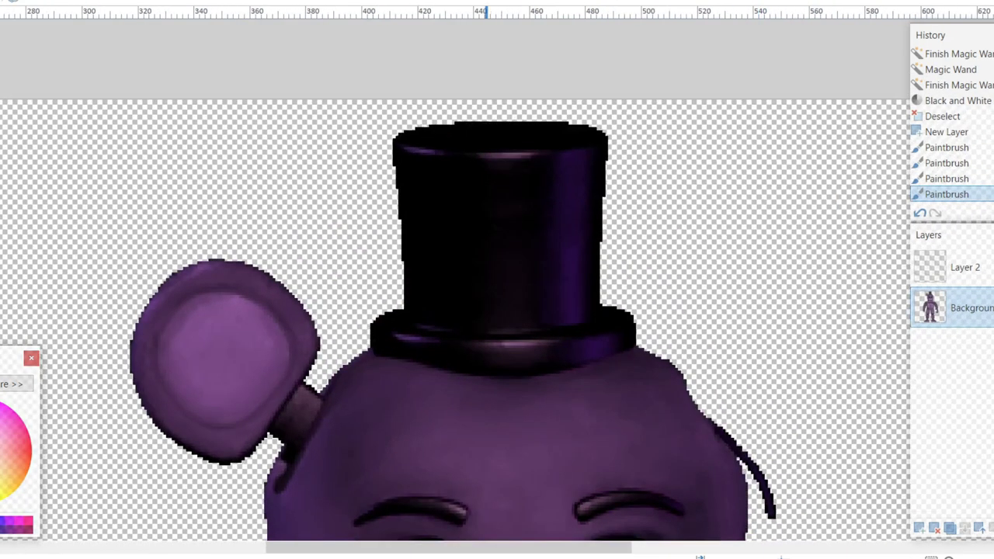
{"action": "scroll", "coordinate": [475, 130], "scroll_direction": "up", "scroll_amount": 1}
{"action": "mouse_move", "coordinate": [364, 83]}
{"action": "left_mouse_down"}
{"action": "mouse_move", "coordinate": [324, 215]}
{"action": "mouse_move", "coordinate": [324, 363]}
{"action": "mouse_move", "coordinate": [348, 405]}
{"action": "mouse_move", "coordinate": [422, 432]}
{"action": "mouse_move", "coordinate": [548, 435]}
{"action": "mouse_move", "coordinate": [641, 413]}
{"action": "mouse_move", "coordinate": [728, 345]}
{"action": "mouse_move", "coordinate": [627, 88]}
{"action": "left_mouse_up"}
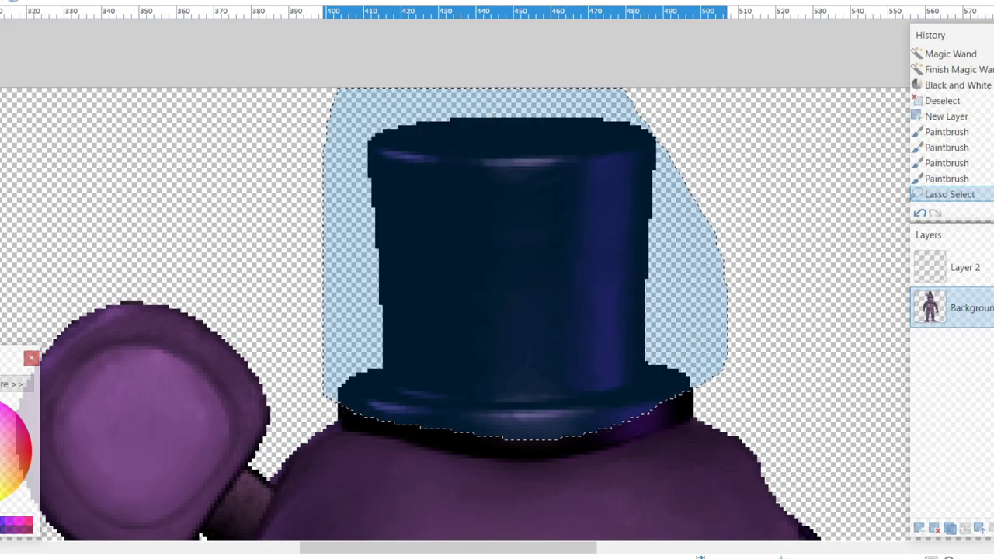
{"action": "scroll", "coordinate": [657, 365], "scroll_direction": "down", "scroll_amount": 1}
{"action": "scroll", "coordinate": [657, 365], "scroll_direction": "up", "scroll_amount": 5}
{"action": "scroll", "coordinate": [651, 361], "scroll_direction": "down", "scroll_amount": 3}
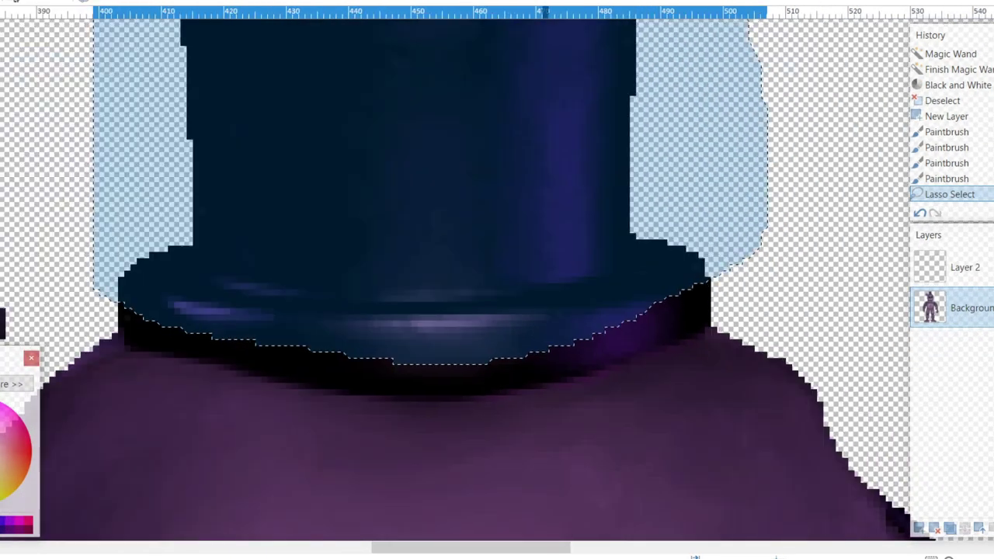
{"action": "left_click_drag", "start_coordinate": [212, 312], "coordinate": [482, 350]}
- Add the purple patch on the right-hand part of the hat brim with the Magic Wand, lowering the tolerance
{"action": "left_click", "coordinate": [614, 336]}
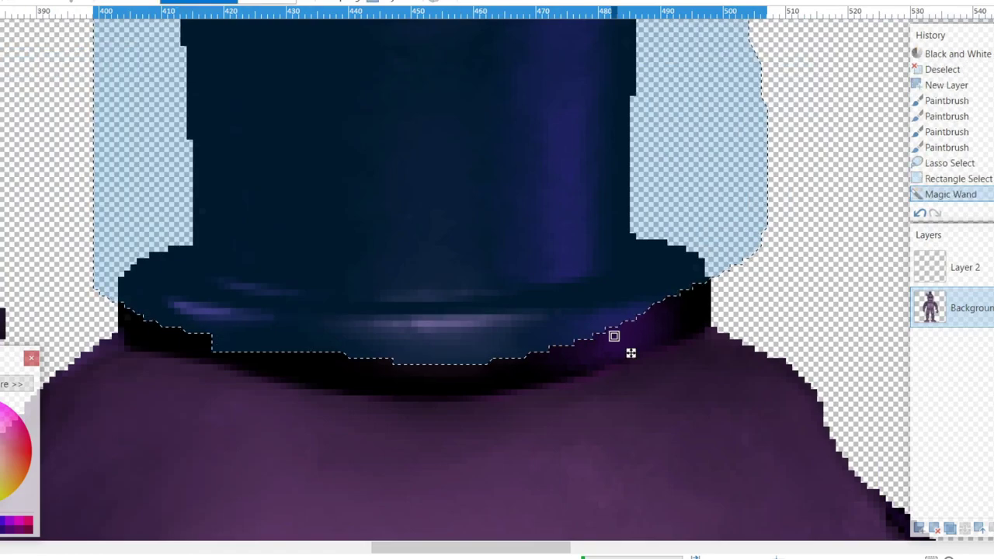
{"action": "left_click_drag", "start_coordinate": [238, 0], "coordinate": [202, 1]}
{"action": "left_click", "coordinate": [154, 0]}
{"action": "left_click", "coordinate": [154, 0]}
{"action": "left_click", "coordinate": [154, 1]}
{"action": "left_click", "coordinate": [154, 1]}
{"action": "left_click", "coordinate": [155, 0]}
{"action": "left_click", "coordinate": [155, 1]}
{"action": "left_click", "coordinate": [154, 1]}
{"action": "left_click", "coordinate": [155, 1]}
{"action": "left_click", "coordinate": [154, 0]}
{"action": "left_click", "coordinate": [155, 1]}
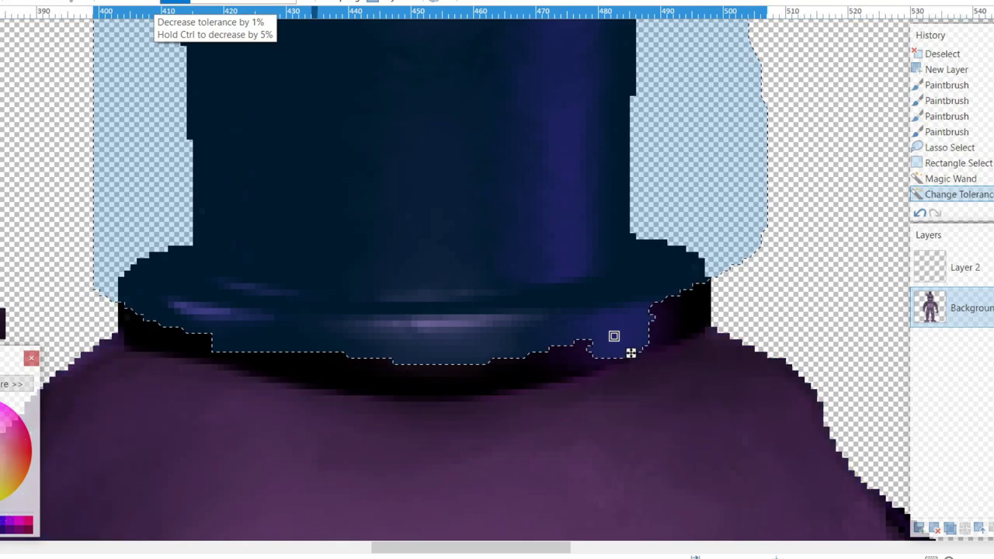
- Add the remaining purple fragments at the brim's right-hand end to the selection with the Magic Wand, reducing the tolerance further
{"action": "scroll", "coordinate": [631, 353], "scroll_direction": "up", "scroll_amount": 2}
{"action": "left_click", "coordinate": [583, 378]}
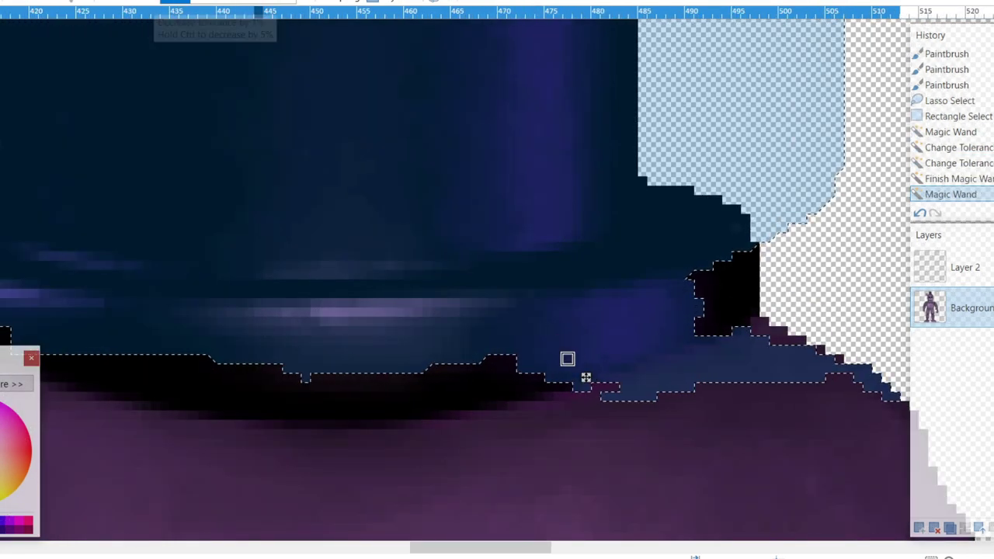
{"action": "left_click_drag", "start_coordinate": [187, 0], "coordinate": [177, 1]}
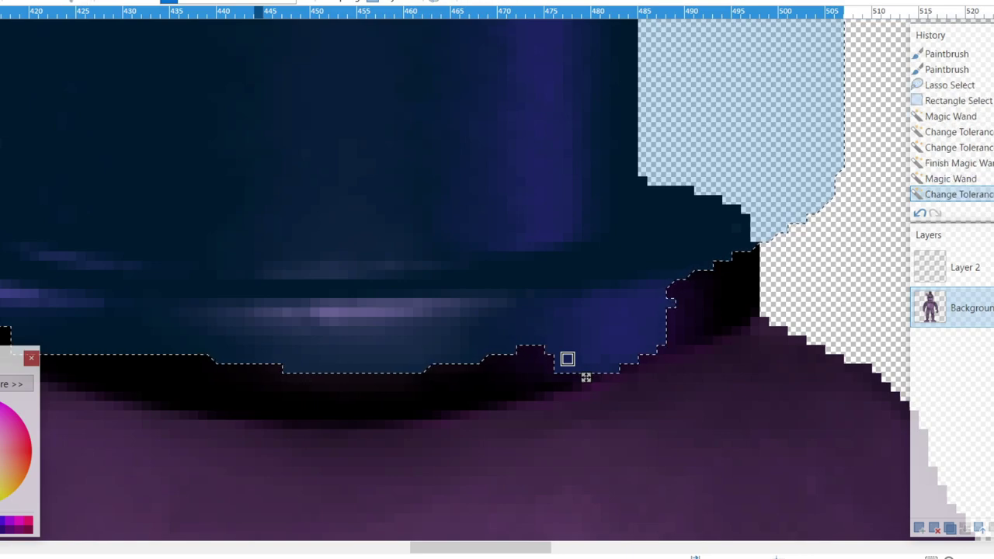
{"action": "left_click", "coordinate": [678, 311]}
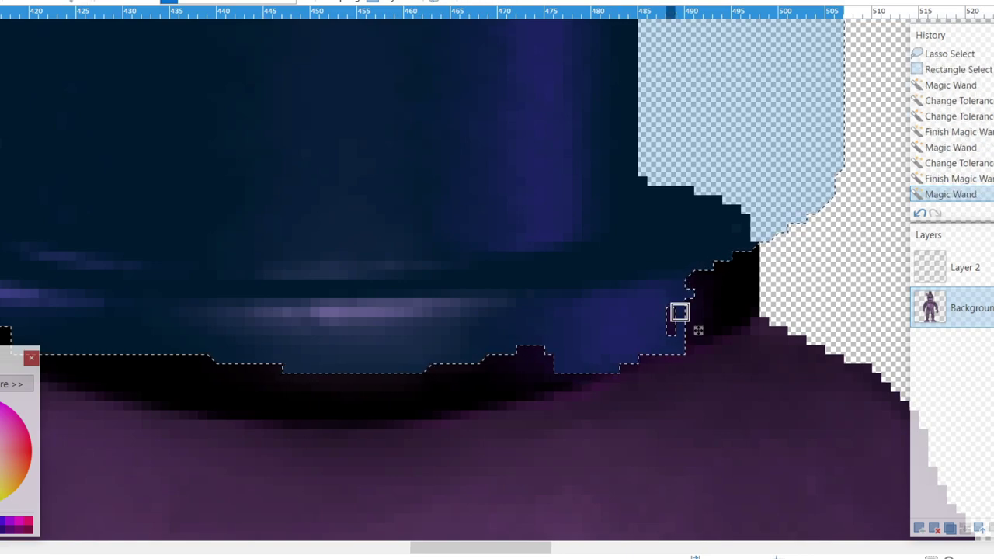
{"action": "scroll", "coordinate": [678, 311], "scroll_direction": "up", "scroll_amount": 1}
{"action": "left_click", "coordinate": [670, 333]}
{"action": "left_click", "coordinate": [694, 297]}
- Convert the selected top hat to black and white and clear the selection
{"action": "left_click", "coordinate": [58, 0]}
{"action": "left_click", "coordinate": [86, 2]}
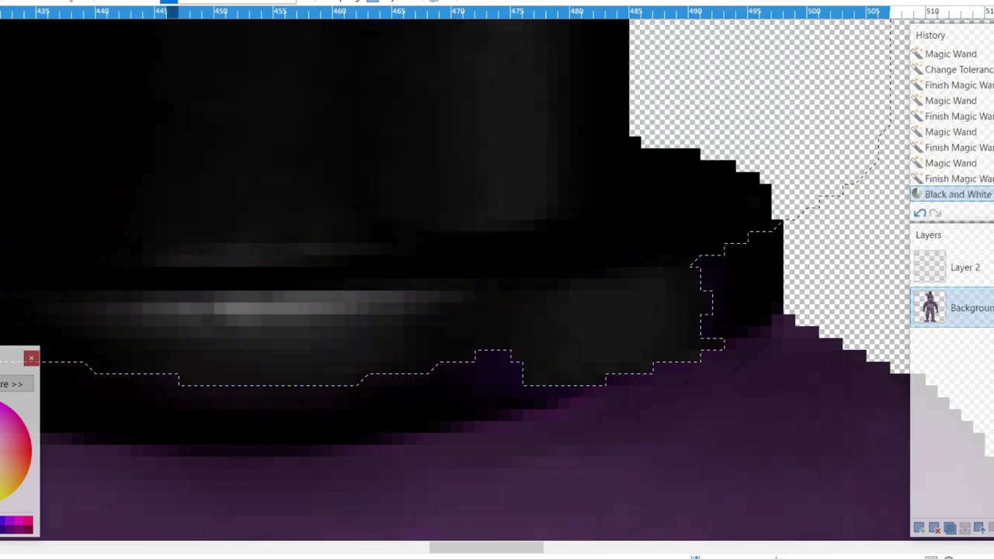
{"action": "key", "text": "ctrl+d"}
- Merge the layer with the white eye dots down into the bear's background layer
{"action": "scroll", "coordinate": [544, 225], "scroll_direction": "down", "scroll_amount": 7}
{"action": "scroll", "coordinate": [572, 233], "scroll_direction": "down", "scroll_amount": 3}
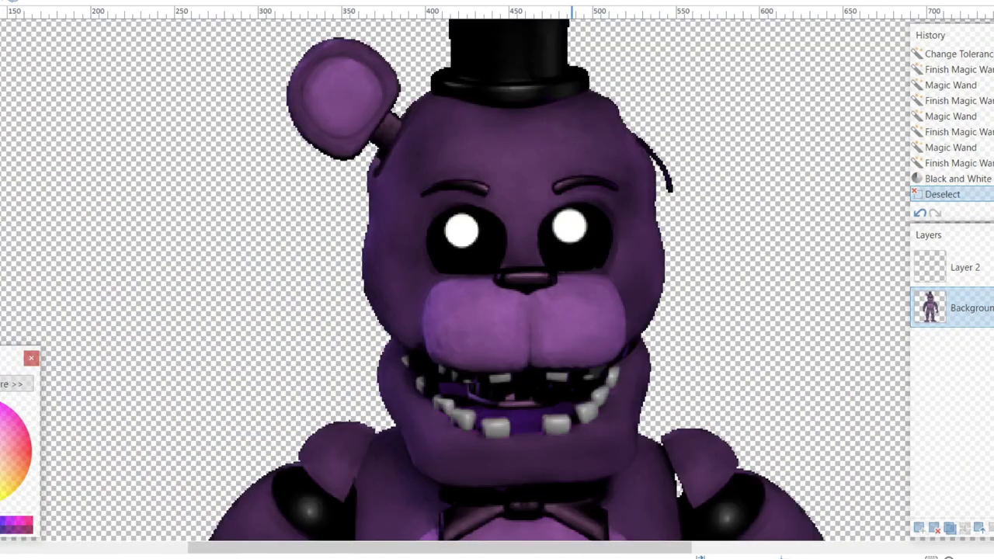
{"action": "scroll", "coordinate": [497, 280], "scroll_direction": "down", "scroll_amount": 2}
{"action": "scroll", "coordinate": [497, 279], "scroll_direction": "down", "scroll_amount": 3}
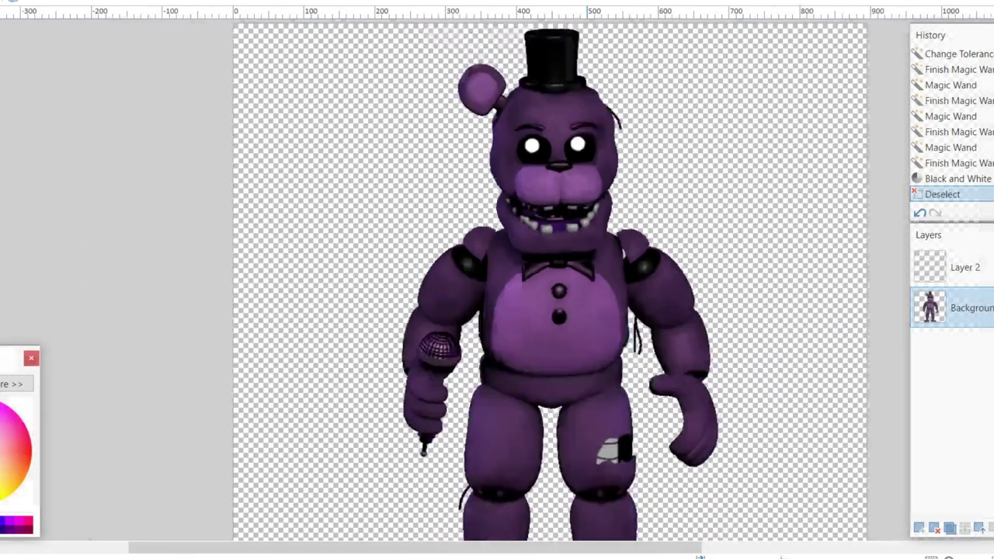
{"action": "scroll", "coordinate": [498, 280], "scroll_direction": "down", "scroll_amount": 1}
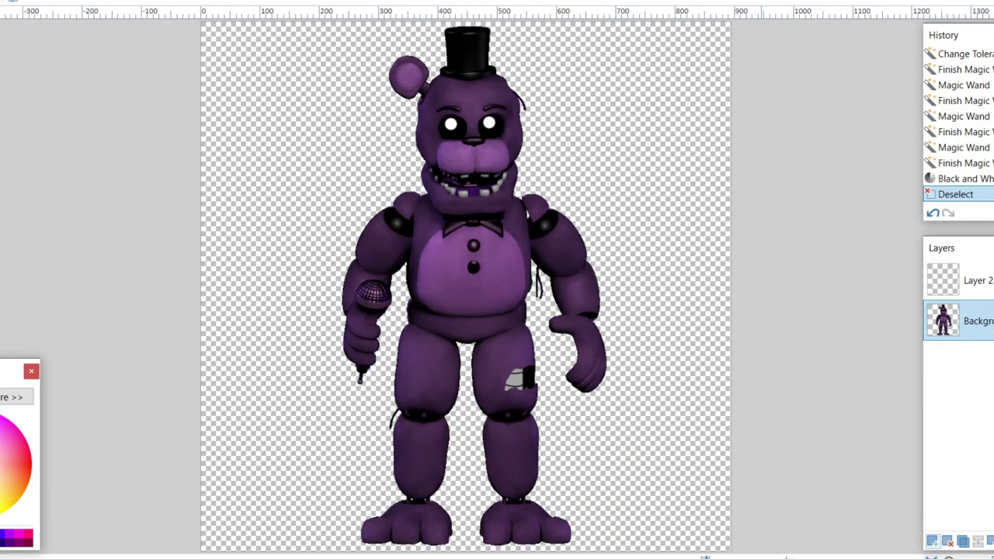
{"action": "left_click", "coordinate": [978, 280]}
{"action": "left_click", "coordinate": [978, 542]}
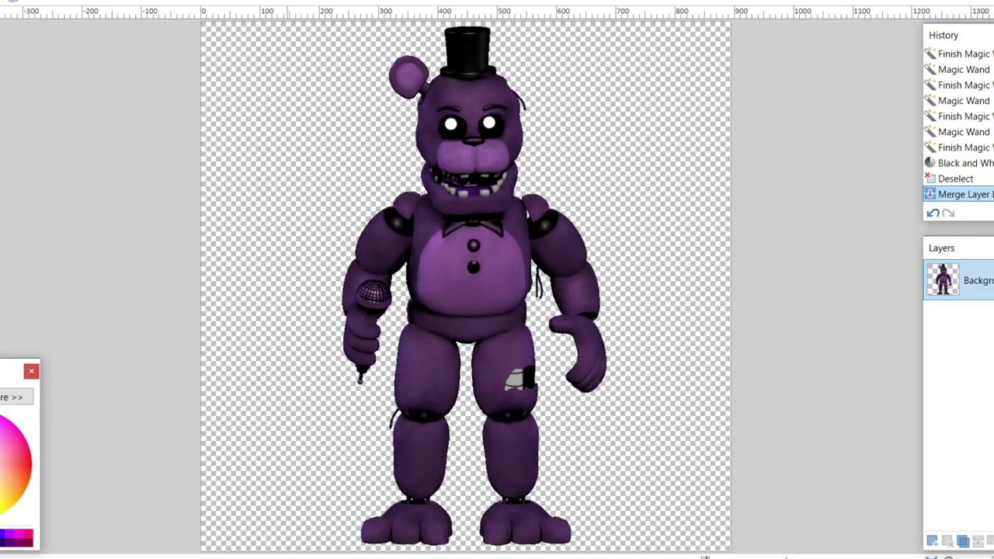
- Switch to the golden rabbit image and adjust its Hue / Saturation to hue 20 and saturation 160
{"action": "key", "text": "ctrl+Tab"}
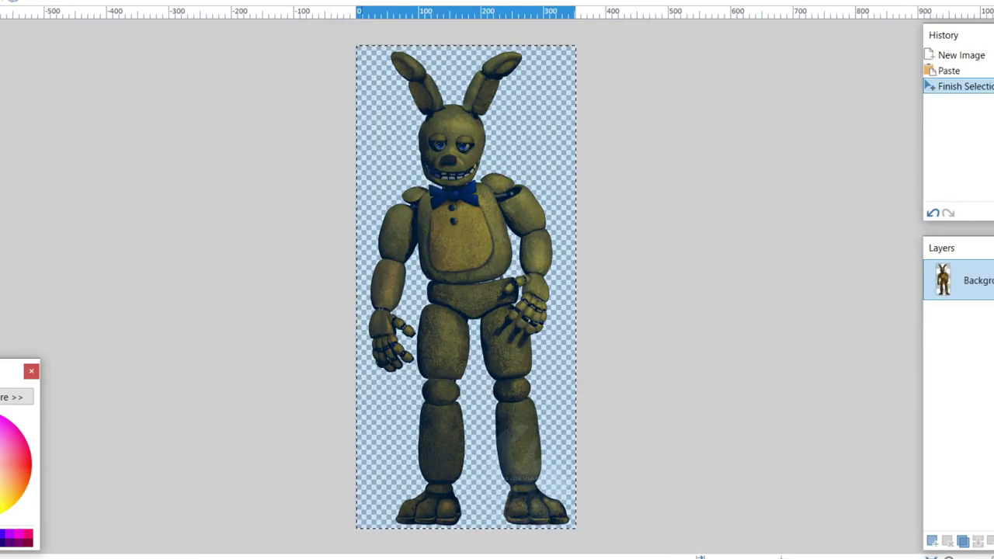
{"action": "left_click", "coordinate": [59, 1]}
{"action": "left_click", "coordinate": [87, 54]}
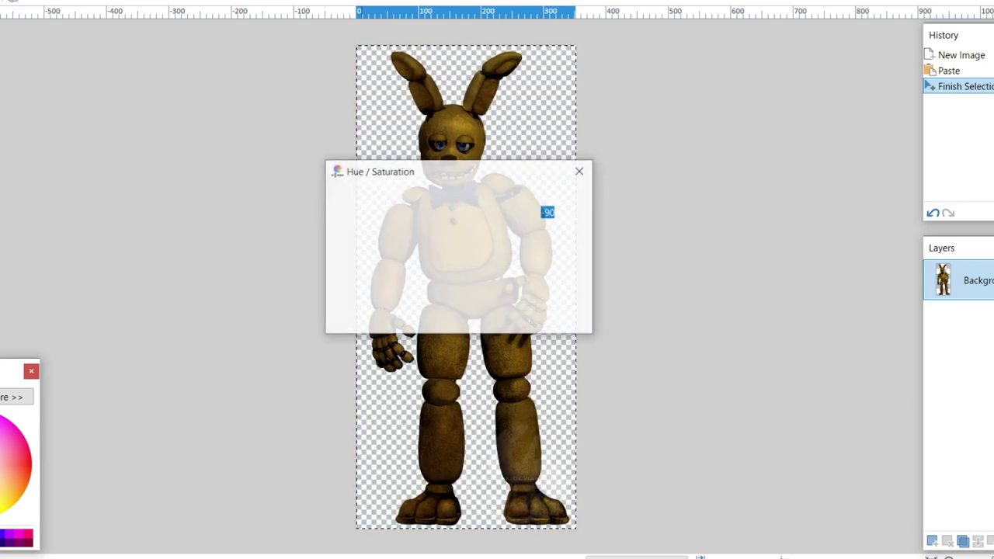
{"action": "type", "text": "0"}
{"action": "key", "text": "Tab"}
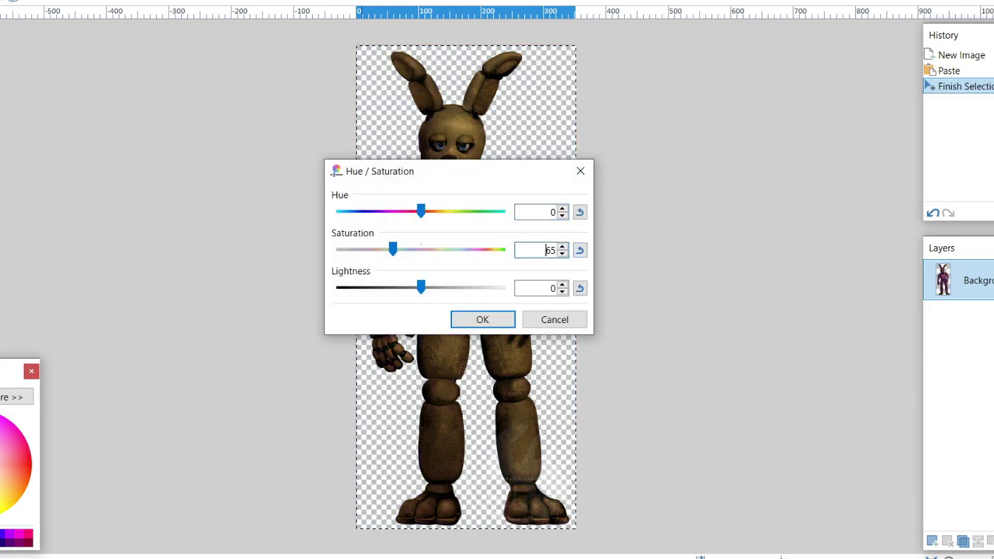
{"action": "left_click_drag", "start_coordinate": [463, 172], "coordinate": [695, 176]}
{"action": "left_click_drag", "start_coordinate": [625, 255], "coordinate": [685, 255]}
{"action": "left_click_drag", "start_coordinate": [652, 216], "coordinate": [662, 217]}
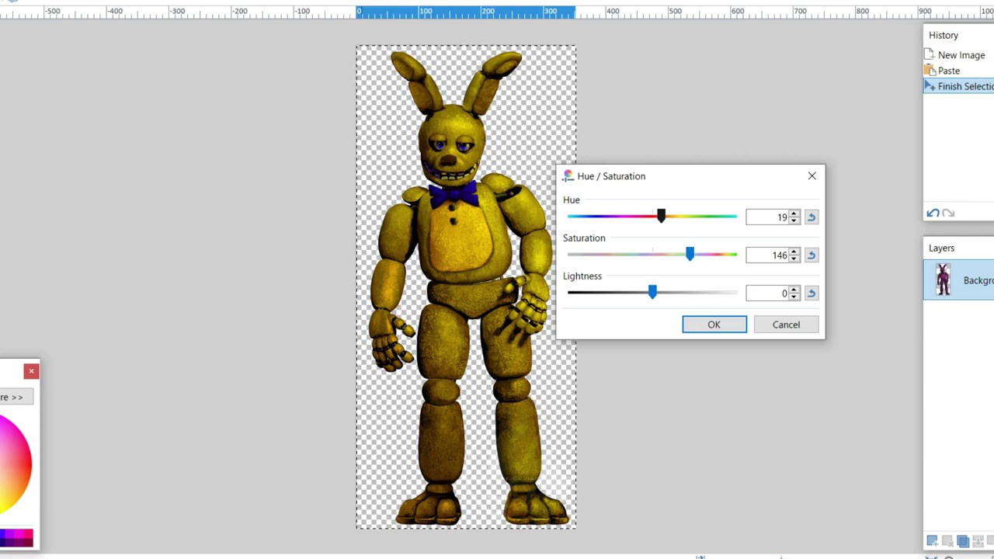
{"action": "left_click", "coordinate": [794, 259]}
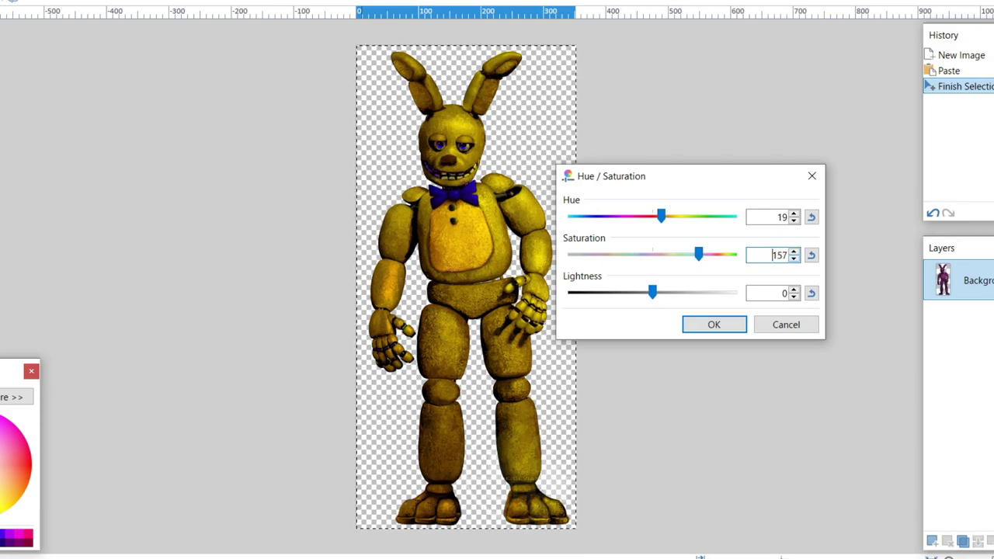
{"action": "left_click", "coordinate": [794, 214]}
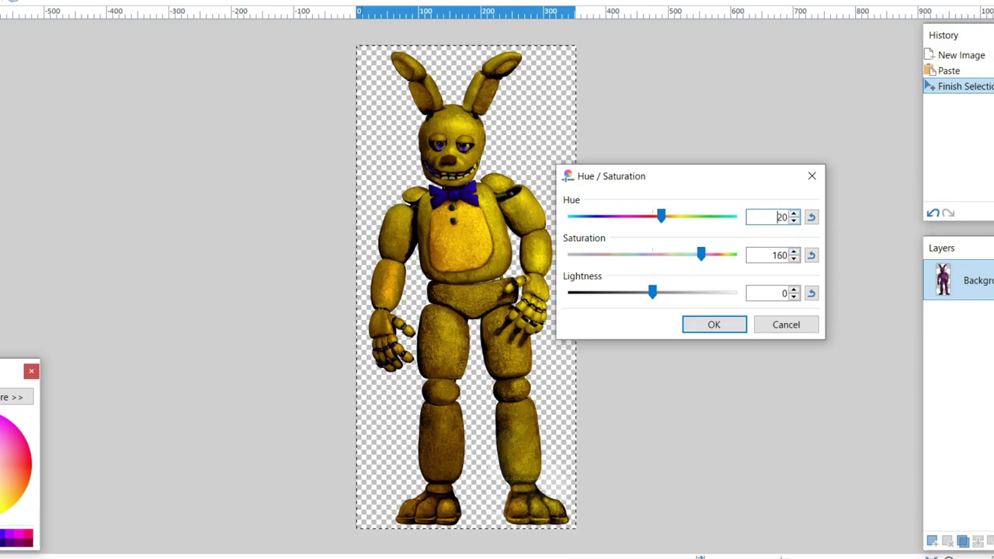
{"action": "left_click", "coordinate": [714, 325]}
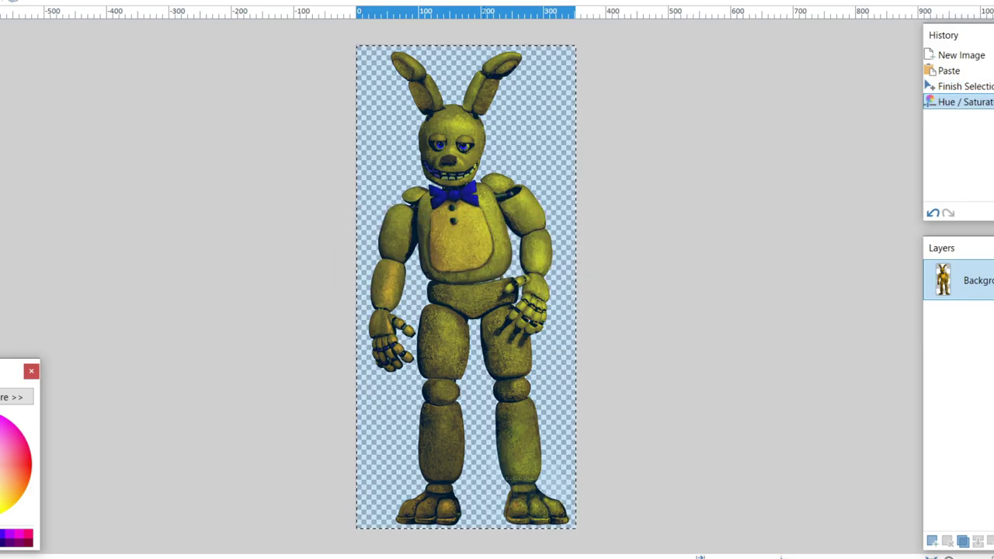
- Paint the rabbit's left-hand eye solid black and turn the right-hand eye into a white disc with a thin dark edge
{"action": "scroll", "coordinate": [473, 221], "scroll_direction": "up", "scroll_amount": 4}
{"action": "scroll", "coordinate": [439, 210], "scroll_direction": "up", "scroll_amount": 3}
{"action": "scroll", "coordinate": [426, 226], "scroll_direction": "up", "scroll_amount": 3}
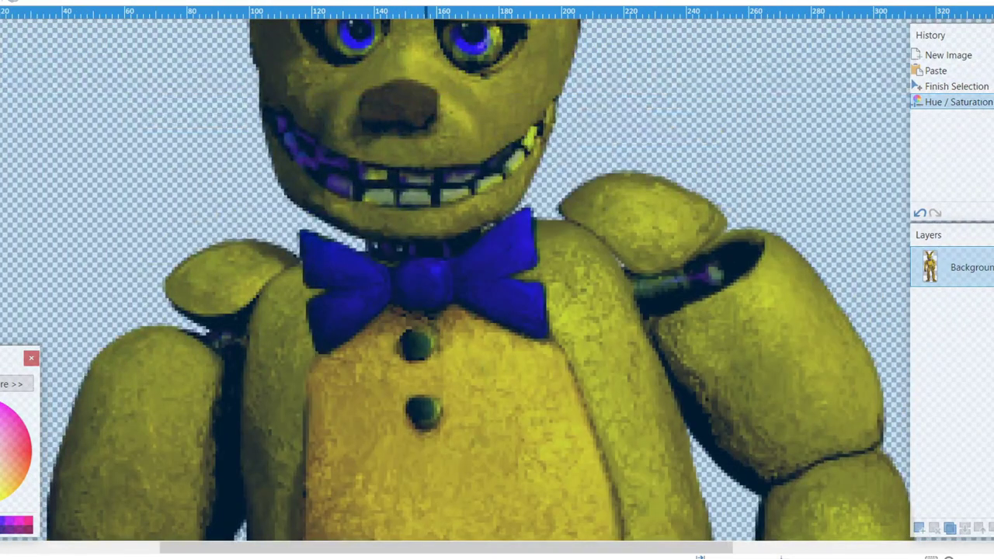
{"action": "scroll", "coordinate": [447, 280], "scroll_direction": "up", "scroll_amount": 2}
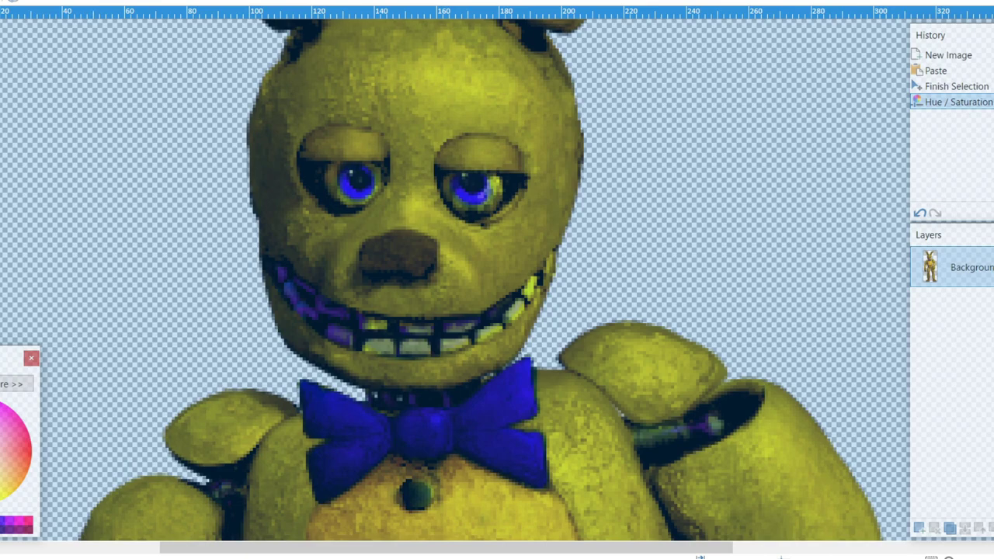
{"action": "key", "text": "b"}
{"action": "scroll", "coordinate": [342, 167], "scroll_direction": "up", "scroll_amount": 1}
{"action": "mouse_move", "coordinate": [326, 160]}
{"action": "left_mouse_down"}
{"action": "mouse_move", "coordinate": [337, 148]}
{"action": "mouse_move", "coordinate": [378, 155]}
{"action": "mouse_move", "coordinate": [350, 176]}
{"action": "mouse_move", "coordinate": [372, 171]}
{"action": "left_mouse_up"}
{"action": "mouse_move", "coordinate": [574, 178]}
{"action": "left_mouse_down"}
{"action": "mouse_move", "coordinate": [624, 178]}
{"action": "mouse_move", "coordinate": [610, 216]}
{"action": "mouse_move", "coordinate": [584, 210]}
{"action": "mouse_move", "coordinate": [576, 181]}
{"action": "mouse_move", "coordinate": [578, 191]}
{"action": "mouse_move", "coordinate": [588, 216]}
{"action": "mouse_move", "coordinate": [621, 207]}
{"action": "mouse_move", "coordinate": [622, 187]}
{"action": "mouse_move", "coordinate": [591, 178]}
{"action": "left_mouse_up"}
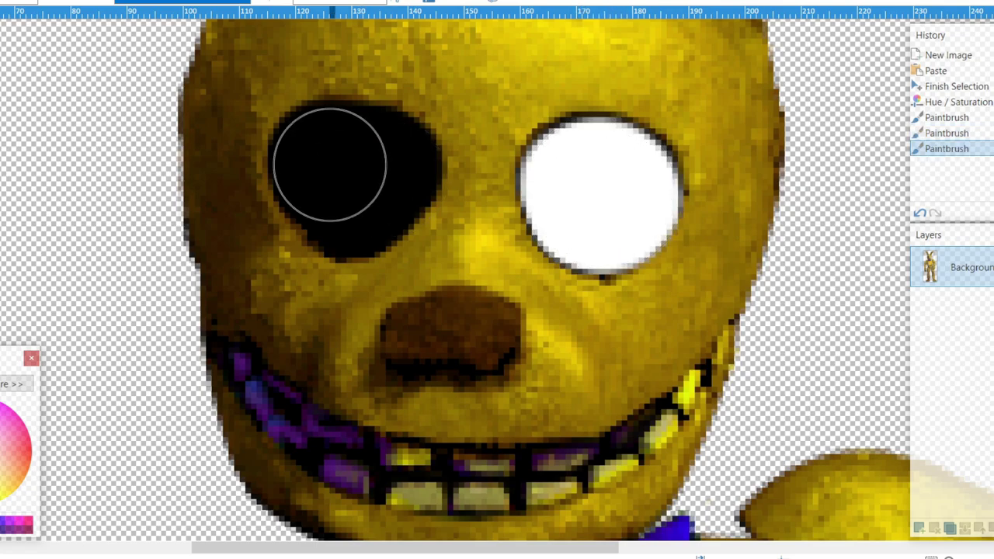
- Fill the rabbit's blackened left-hand eye with white, leaving a thin black outline around it
{"action": "mouse_move", "coordinate": [328, 165]}
{"action": "left_mouse_down"}
{"action": "mouse_move", "coordinate": [347, 191]}
{"action": "mouse_move", "coordinate": [362, 190]}
{"action": "mouse_move", "coordinate": [372, 172]}
{"action": "mouse_move", "coordinate": [345, 164]}
{"action": "left_mouse_up"}
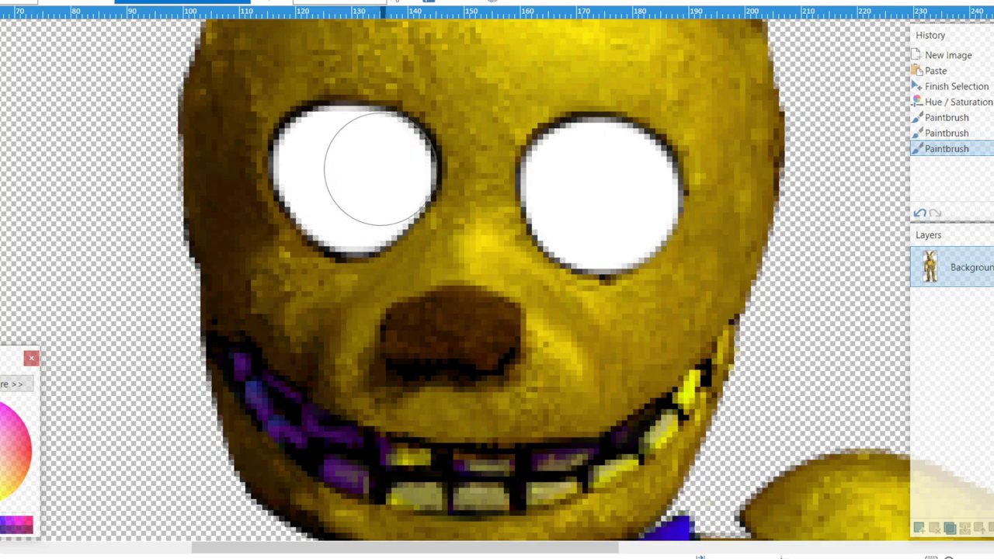
{"action": "left_click", "coordinate": [381, 169]}
{"action": "left_click", "coordinate": [394, 185]}
{"action": "scroll", "coordinate": [499, 200], "scroll_direction": "down", "scroll_amount": 4}
{"action": "scroll", "coordinate": [630, 221], "scroll_direction": "down", "scroll_amount": 1}
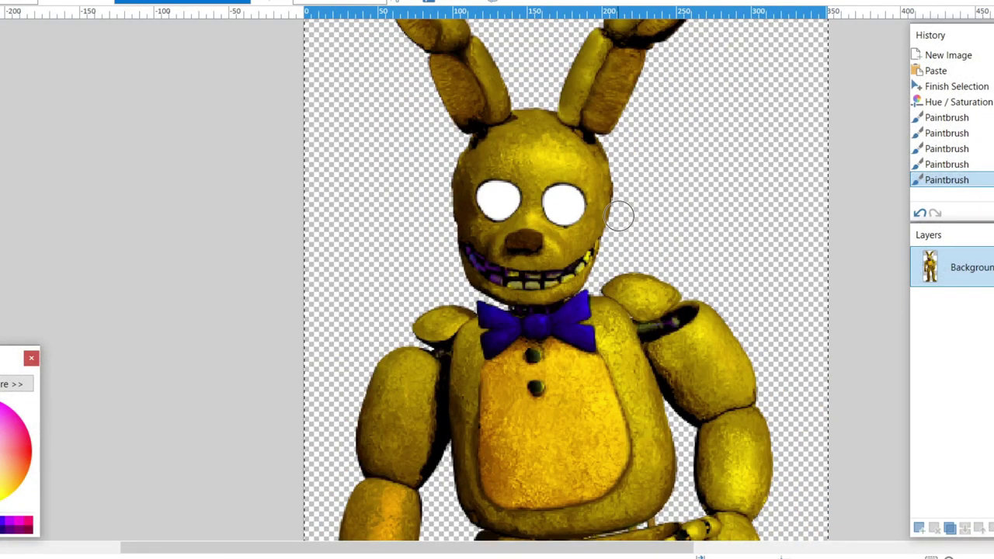
- Switch to the small cartoon rabbit image and sample the green of its eyes as the paint colour
{"action": "scroll", "coordinate": [614, 215], "scroll_direction": "up", "scroll_amount": 1}
{"action": "scroll", "coordinate": [606, 222], "scroll_direction": "up", "scroll_amount": 1}
{"action": "scroll", "coordinate": [608, 233], "scroll_direction": "down", "scroll_amount": 1}
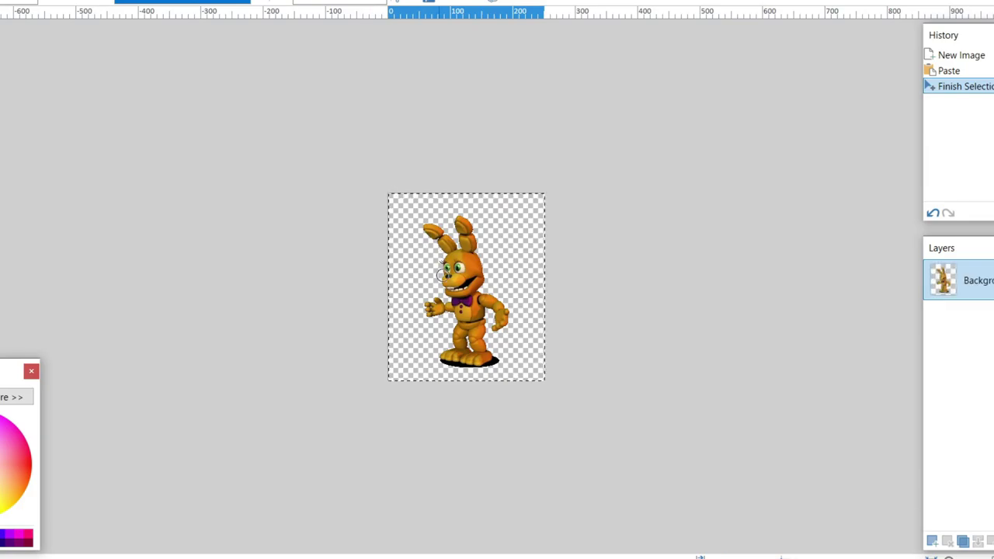
{"action": "key", "text": "ctrl+plus"}
{"action": "key", "text": "ctrl+plus"}
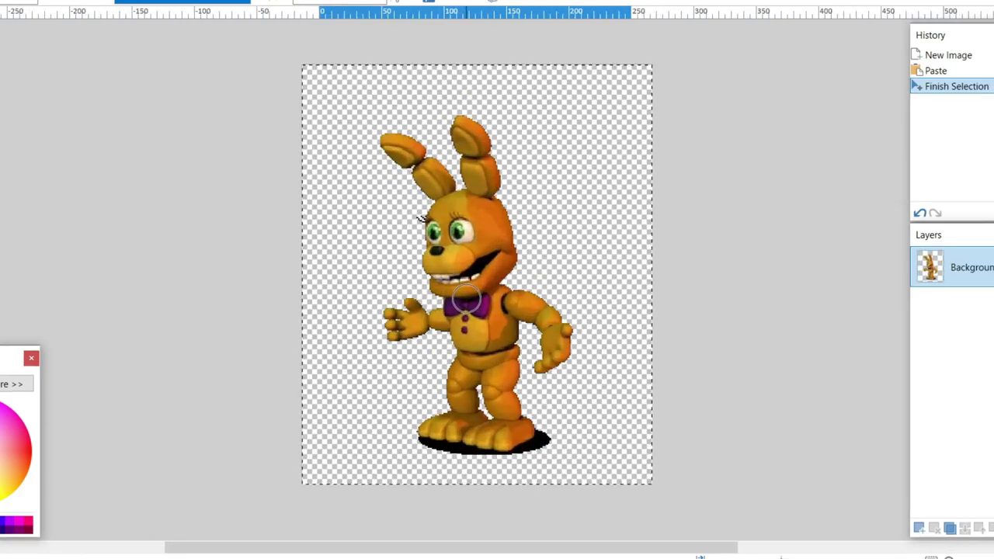
{"action": "key", "text": "ctrl+plus"}
{"action": "key", "text": "ctrl+plus"}
{"action": "key", "text": "ctrl+plus"}
{"action": "key", "text": "ctrl+plus"}
{"action": "key", "text": "ctrl+plus"}
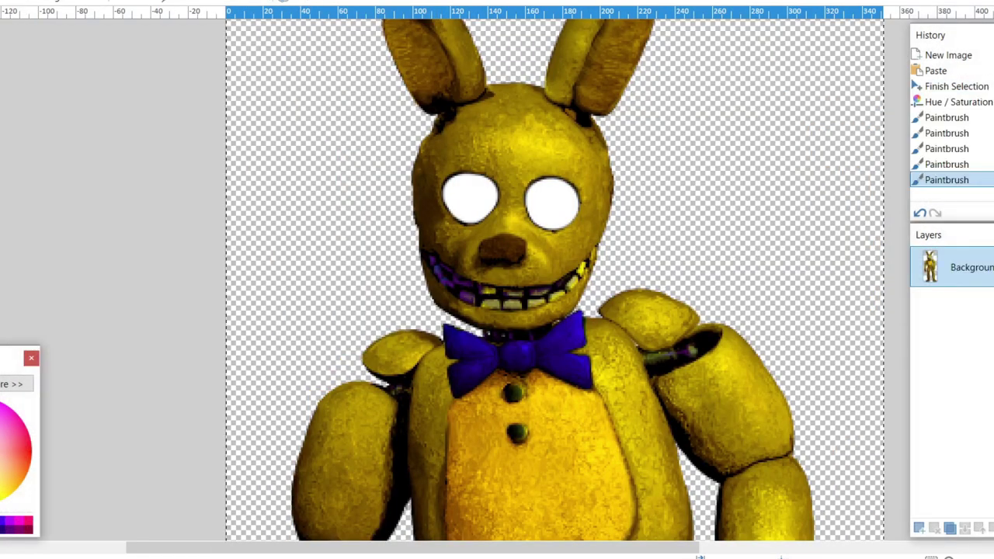
- Paint a green iris about 13 px wide in the middle of each white eye on the golden rabbit
{"action": "key", "text": "ctrl+plus"}
{"action": "key", "text": "ctrl+plus"}
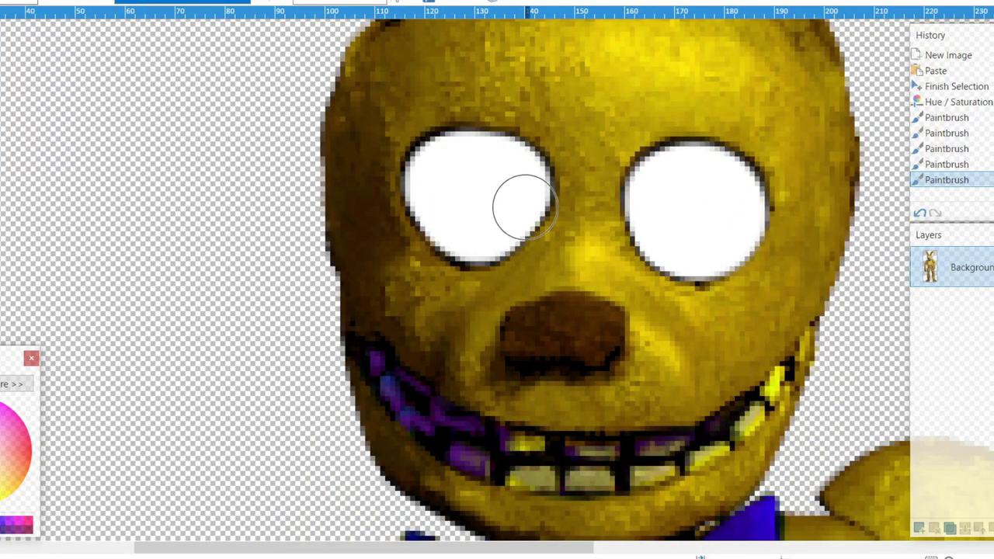
{"action": "left_click", "coordinate": [486, 197]}
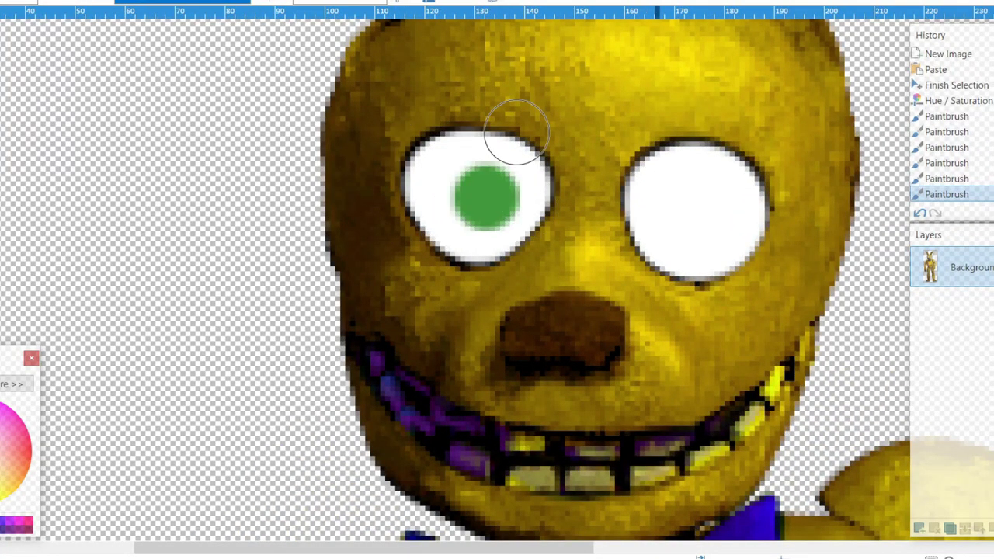
{"action": "left_click", "coordinate": [698, 206]}
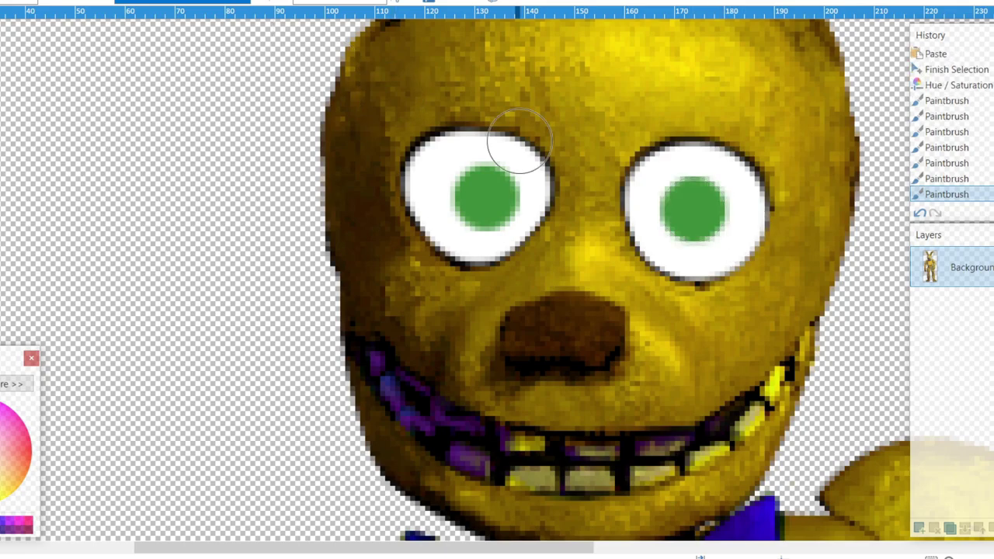
- Paint a black pupil about 7 px wide in the centre of each green iris on the golden rabbit
{"action": "key", "text": "ctrl+minus"}
{"action": "key", "text": "ctrl+minus"}
{"action": "key", "text": "ctrl+minus"}
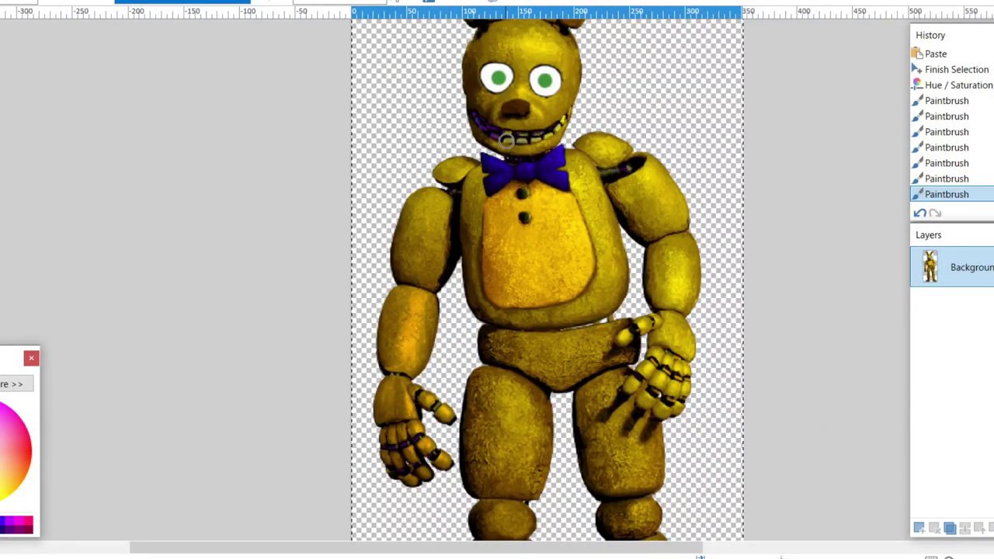
{"action": "scroll", "coordinate": [497, 67], "scroll_direction": "up", "scroll_amount": 5}
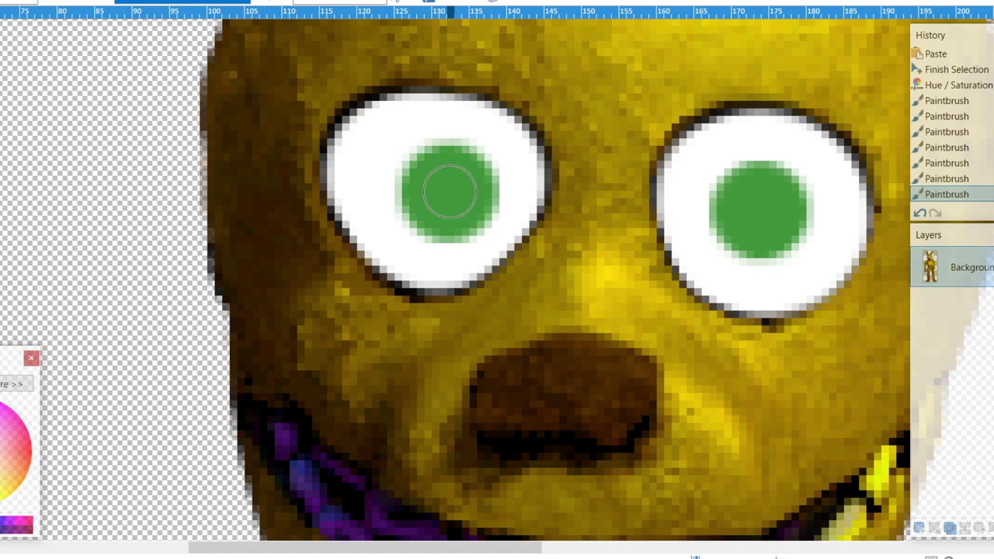
{"action": "left_click", "coordinate": [448, 194]}
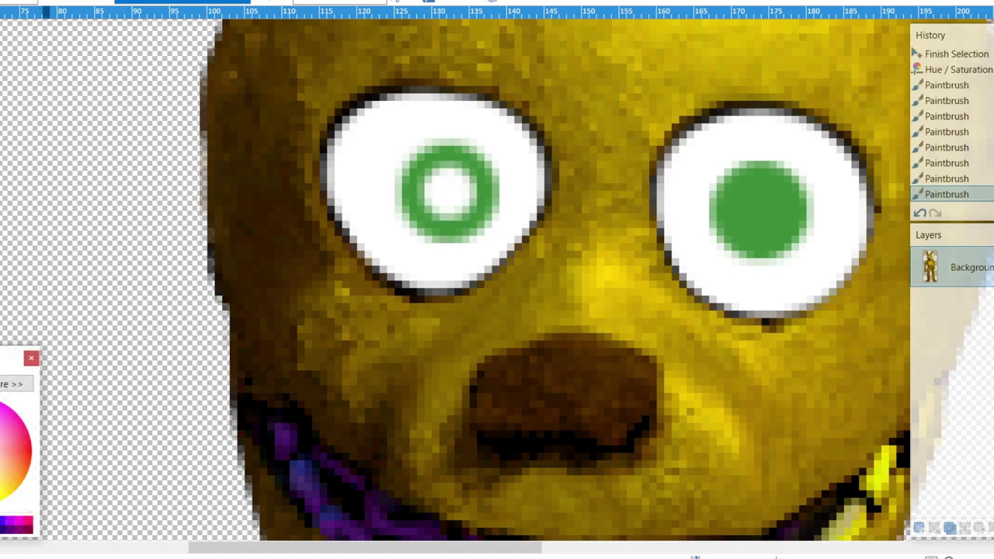
{"action": "key", "text": "ctrl+z"}
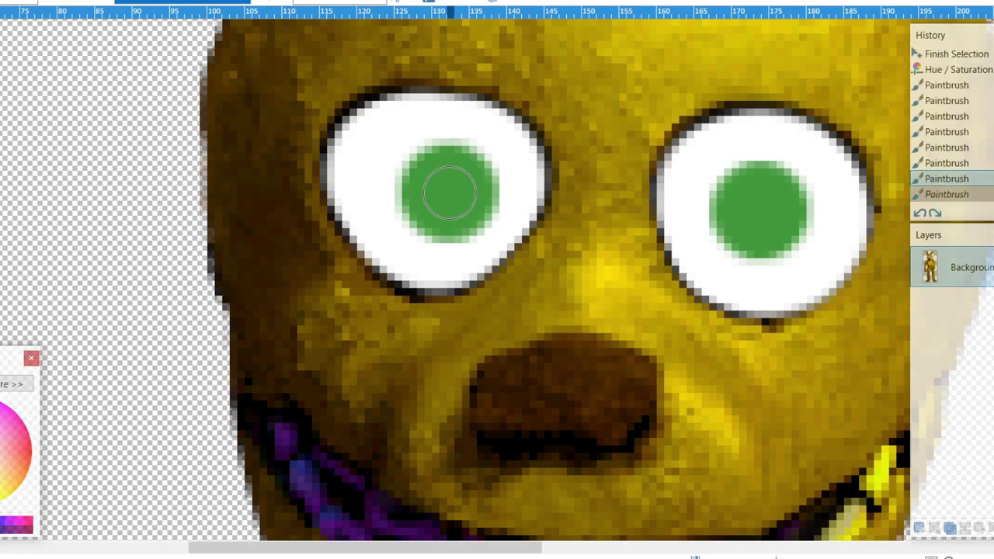
{"action": "left_click", "coordinate": [448, 194]}
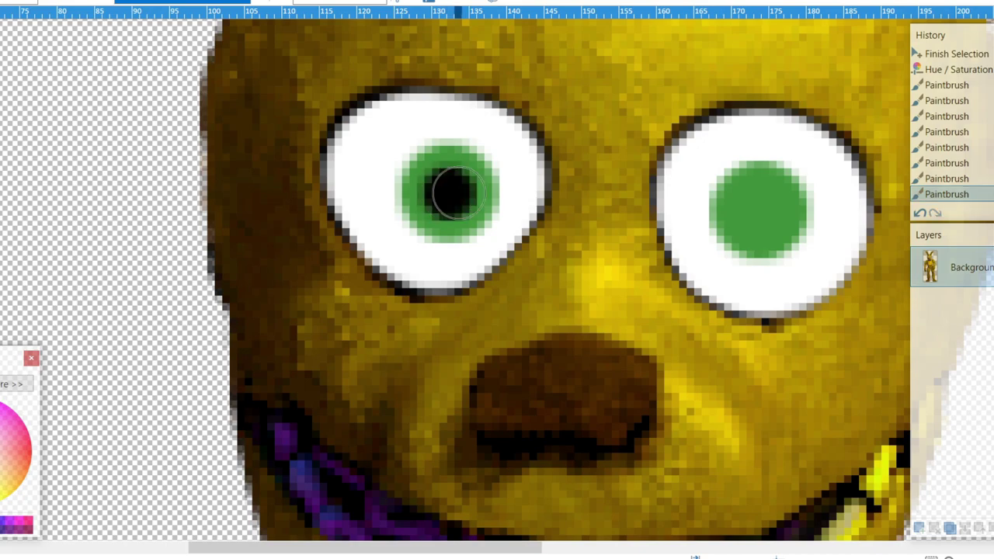
{"action": "left_click", "coordinate": [765, 209]}
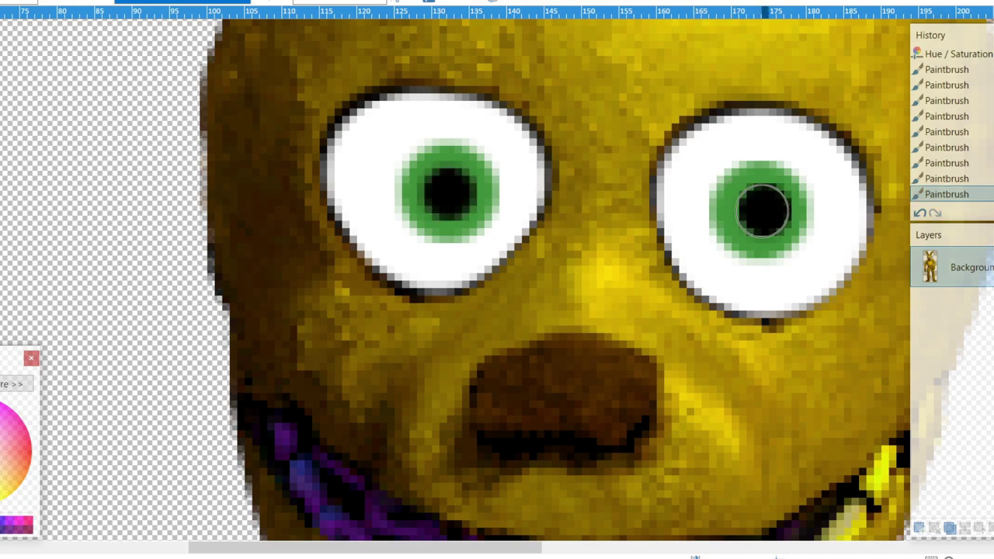
{"action": "key", "text": "ctrl+z"}
{"action": "left_click", "coordinate": [762, 211]}
{"action": "scroll", "coordinate": [596, 163], "scroll_direction": "down", "scroll_amount": 2}
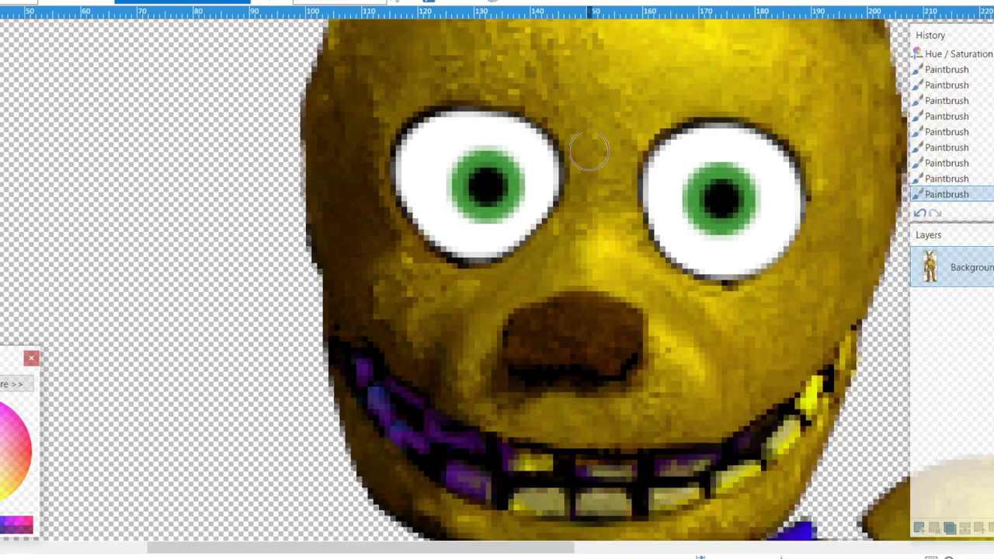
{"action": "scroll", "coordinate": [535, 139], "scroll_direction": "up", "scroll_amount": 2}
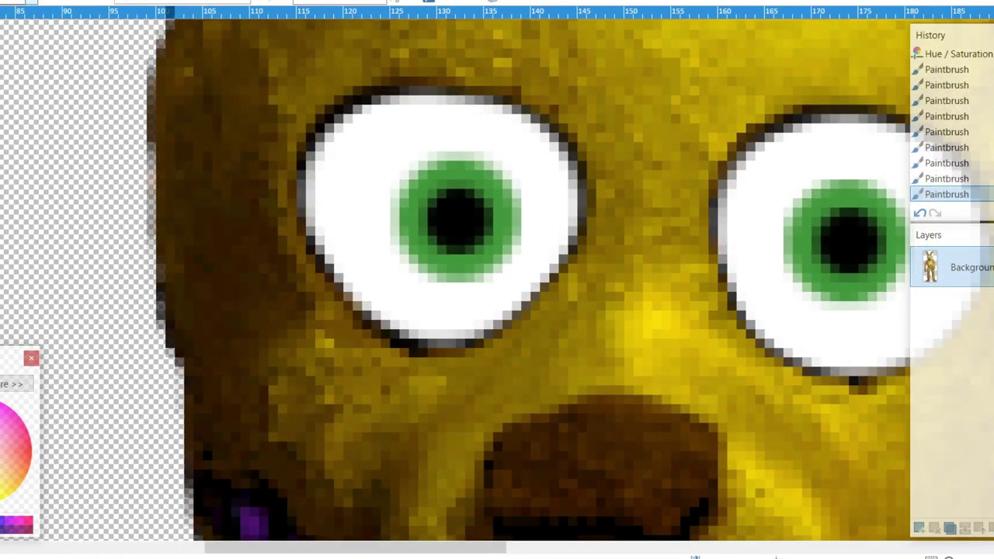
{"action": "mouse_move", "coordinate": [417, 195]}
{"action": "left_mouse_down"}
{"action": "mouse_move", "coordinate": [444, 199]}
{"action": "mouse_move", "coordinate": [432, 189]}
{"action": "left_mouse_up"}
{"action": "scroll", "coordinate": [813, 223], "scroll_direction": "down", "scroll_amount": 5}
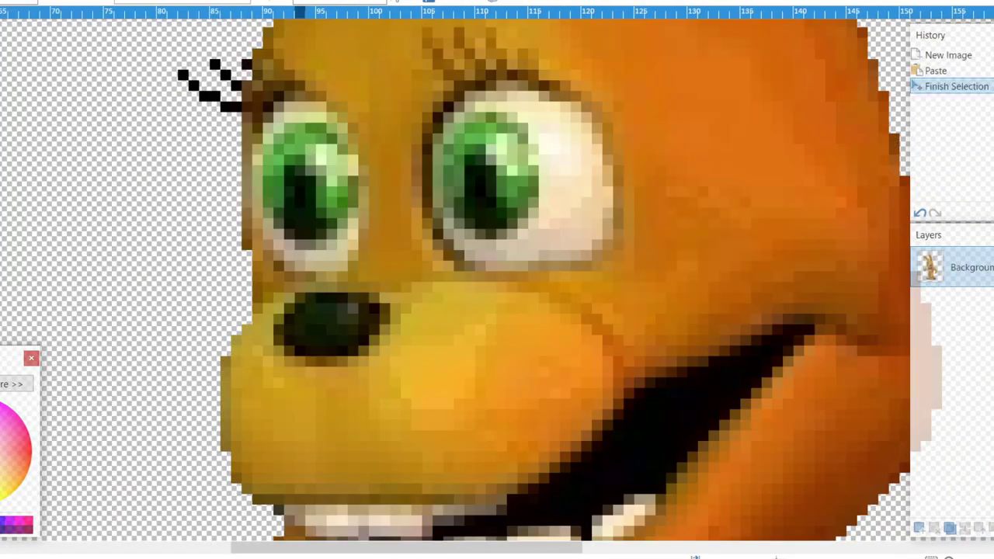
{"action": "scroll", "coordinate": [503, 88], "scroll_direction": "down", "scroll_amount": 2}
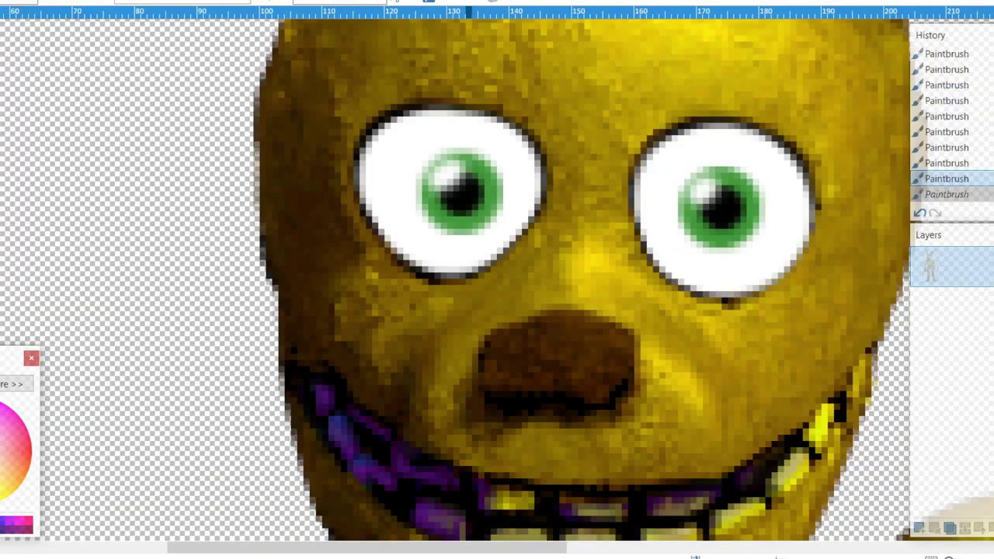
{"action": "scroll", "coordinate": [469, 167], "scroll_direction": "up", "scroll_amount": 2}
{"action": "key", "text": "ctrl+z"}
- Paint a soft white highlight over the upper-right part of each pupil and iris
{"action": "scroll", "coordinate": [468, 168], "scroll_direction": "right", "scroll_amount": 3}
{"action": "key", "text": "ctrl+y"}
{"action": "key", "text": "ctrl+y"}
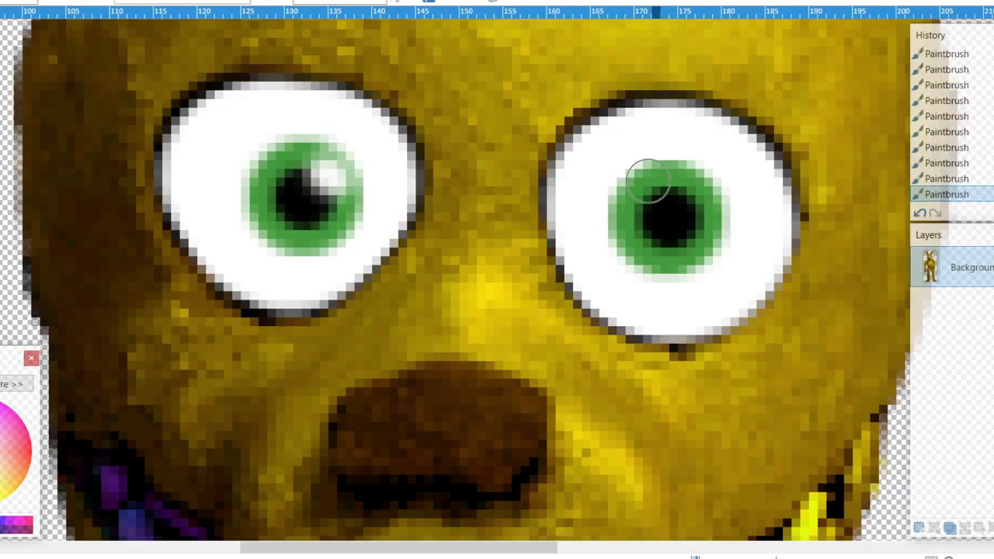
{"action": "left_click", "coordinate": [709, 206]}
{"action": "scroll", "coordinate": [667, 178], "scroll_direction": "down", "scroll_amount": 4}
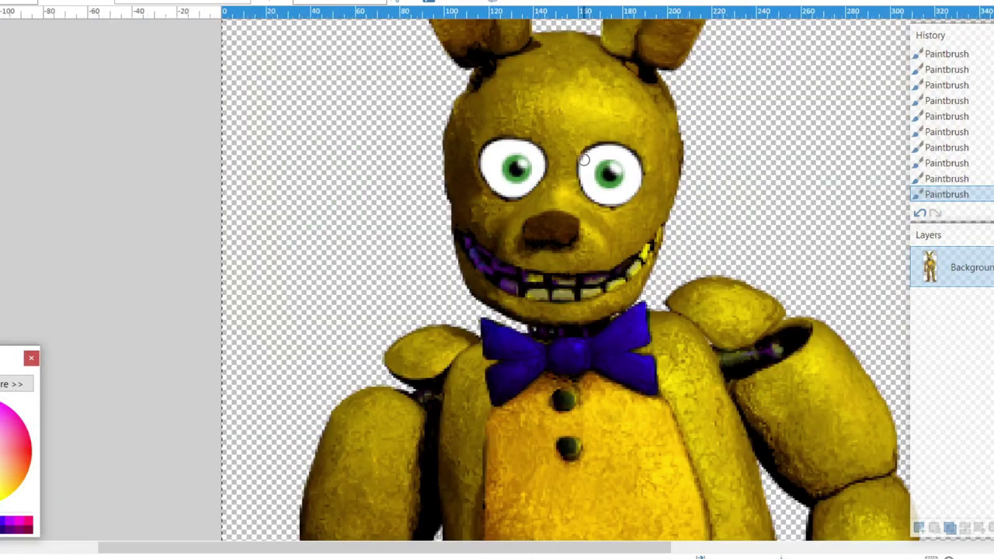
- Outline the rabbit's whole toothy grin with a lasso selection, extending it to include the missed tooth edges near the right-hand mouth corner
{"action": "scroll", "coordinate": [566, 156], "scroll_direction": "down", "scroll_amount": 2}
{"action": "scroll", "coordinate": [565, 156], "scroll_direction": "up", "scroll_amount": 1}
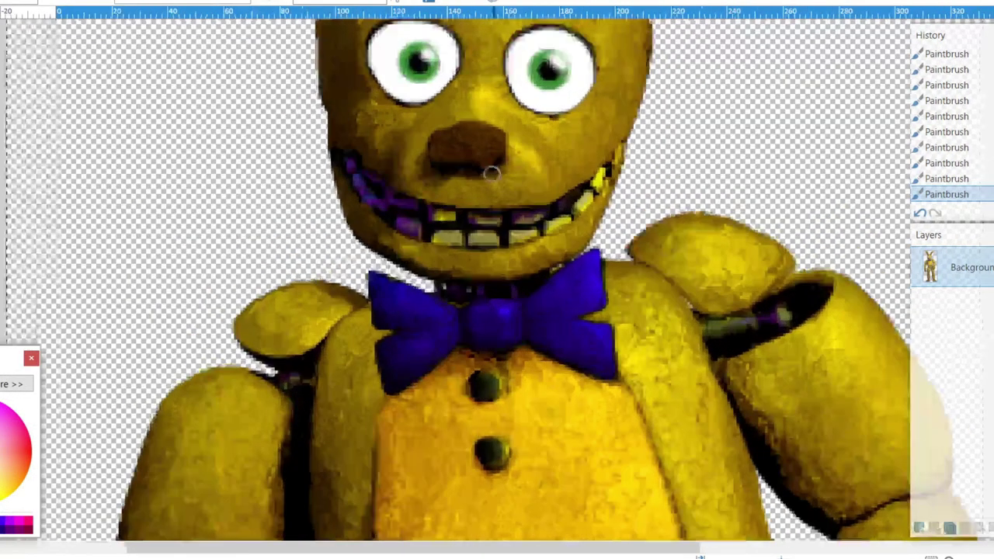
{"action": "scroll", "coordinate": [491, 174], "scroll_direction": "up", "scroll_amount": 2}
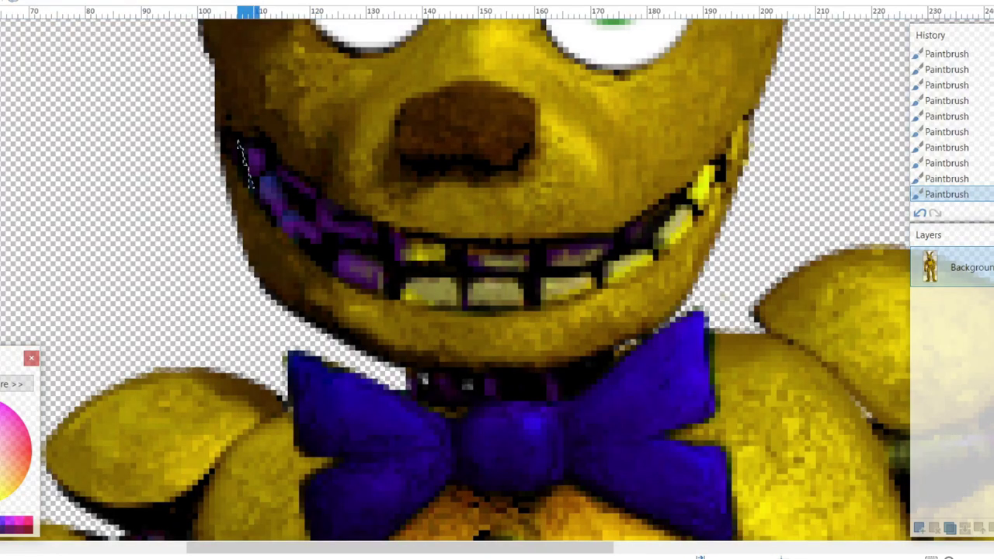
{"action": "mouse_move", "coordinate": [252, 186]}
{"action": "left_mouse_down"}
{"action": "mouse_move", "coordinate": [555, 309]}
{"action": "mouse_move", "coordinate": [699, 140]}
{"action": "mouse_move", "coordinate": [552, 208]}
{"action": "mouse_move", "coordinate": [252, 144]}
{"action": "left_mouse_up"}
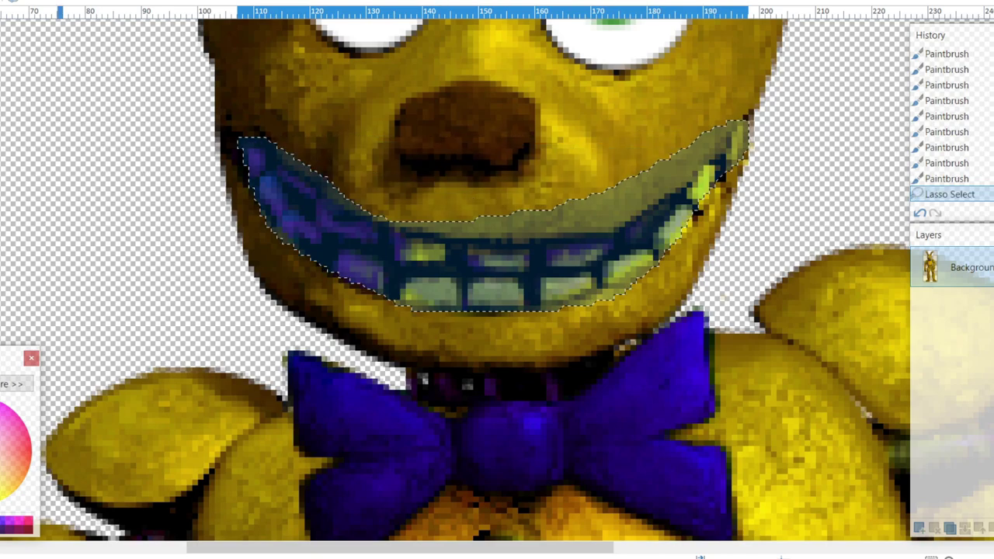
{"action": "left_click_drag", "start_coordinate": [714, 187], "coordinate": [606, 268]}
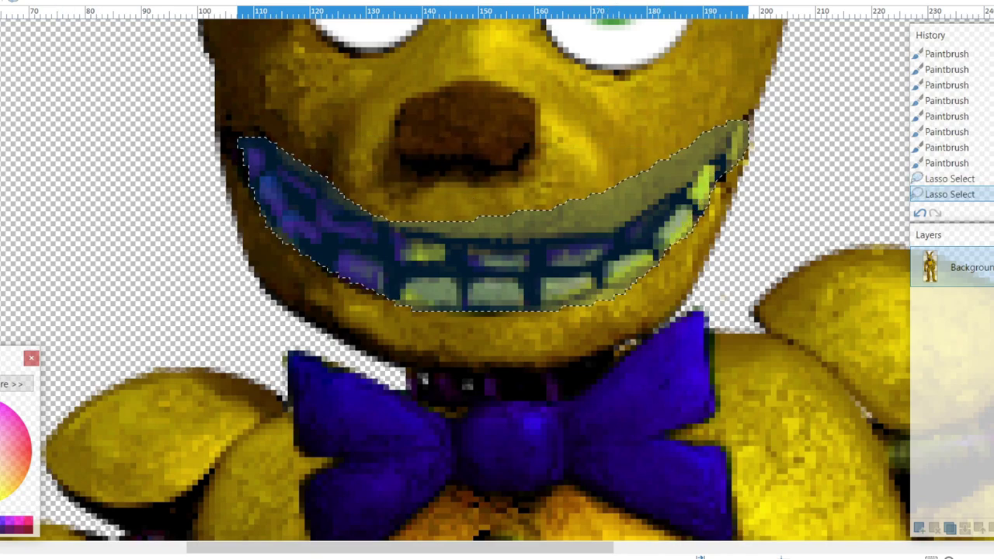
- Paste the copied grin in place onto a new layer, then hide the Background layer and clear the selection
{"action": "left_click", "coordinate": [920, 528]}
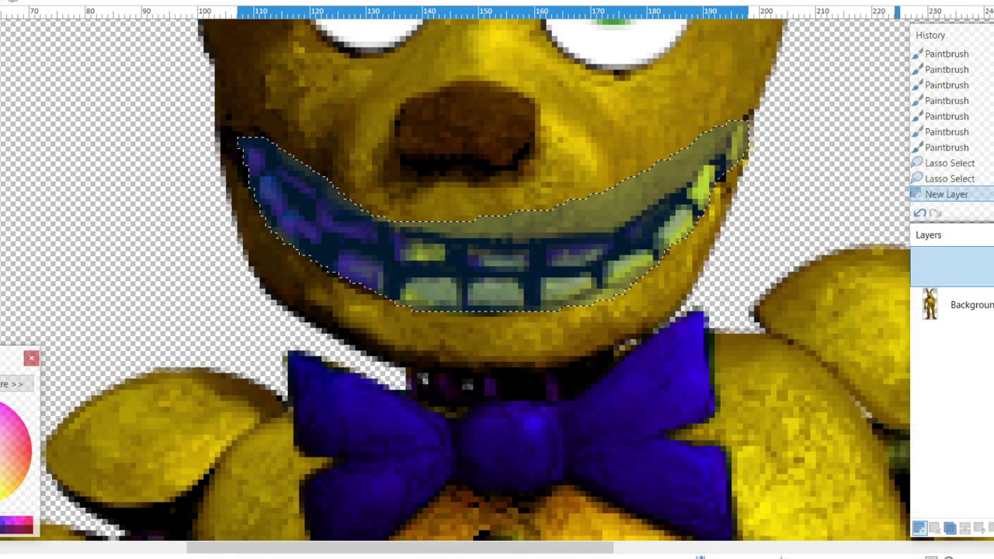
{"action": "key", "text": "ctrl+v"}
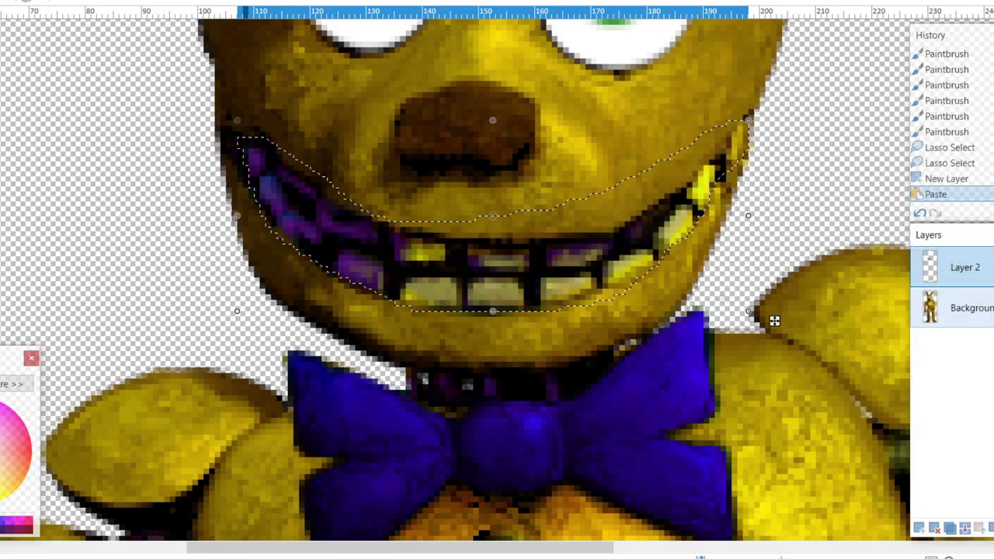
{"action": "left_click", "coordinate": [953, 308]}
{"action": "left_click", "coordinate": [992, 308]}
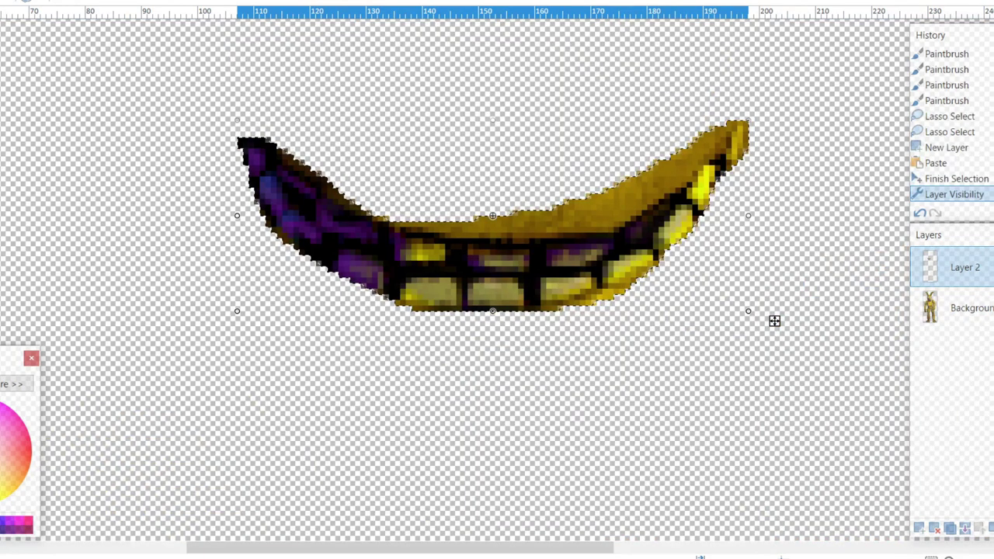
{"action": "key", "text": "ctrl+d"}
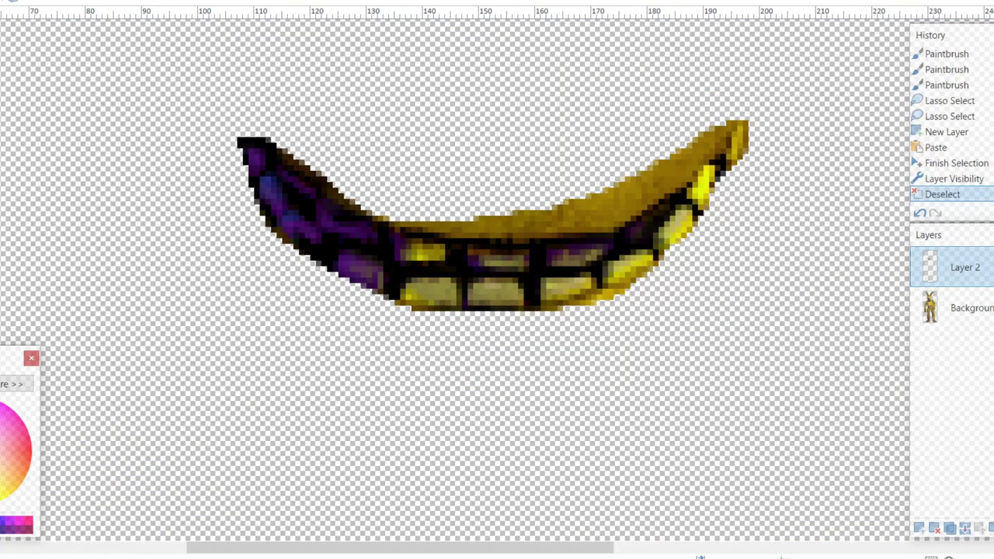
- Erase the golden skin around the isolated teeth and cut away the remaining faint fringe with a Magic Wand selection
{"action": "scroll", "coordinate": [299, 136], "scroll_direction": "up", "scroll_amount": 1}
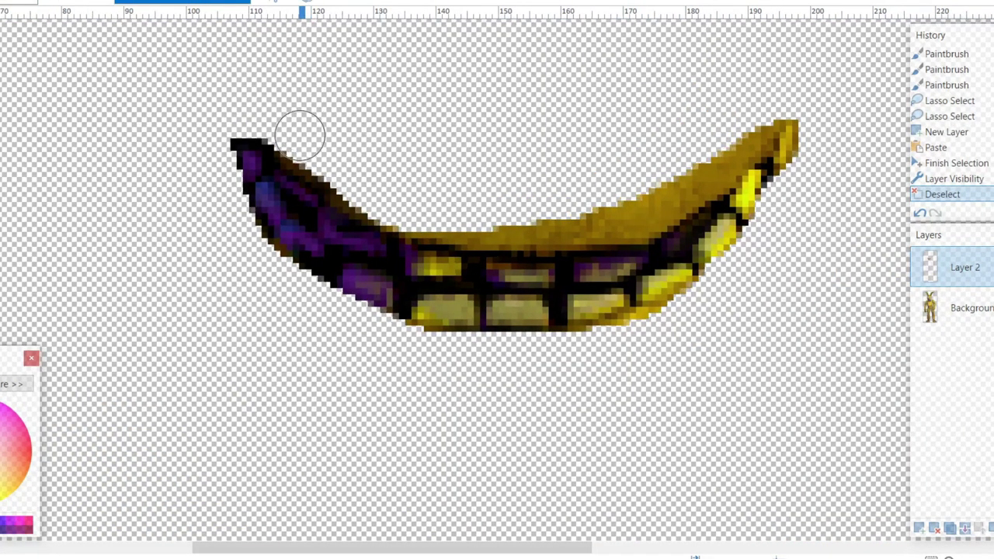
{"action": "mouse_move", "coordinate": [300, 141]}
{"action": "left_mouse_down"}
{"action": "mouse_move", "coordinate": [419, 210]}
{"action": "mouse_move", "coordinate": [544, 224]}
{"action": "mouse_move", "coordinate": [646, 203]}
{"action": "mouse_move", "coordinate": [639, 212]}
{"action": "mouse_move", "coordinate": [792, 103]}
{"action": "left_mouse_up"}
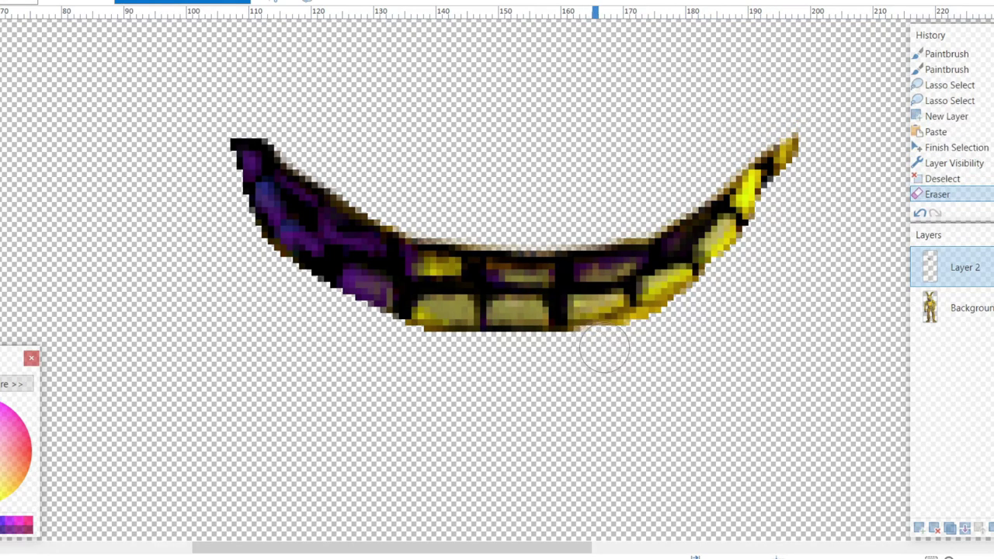
{"action": "left_click_drag", "start_coordinate": [656, 330], "coordinate": [708, 304]}
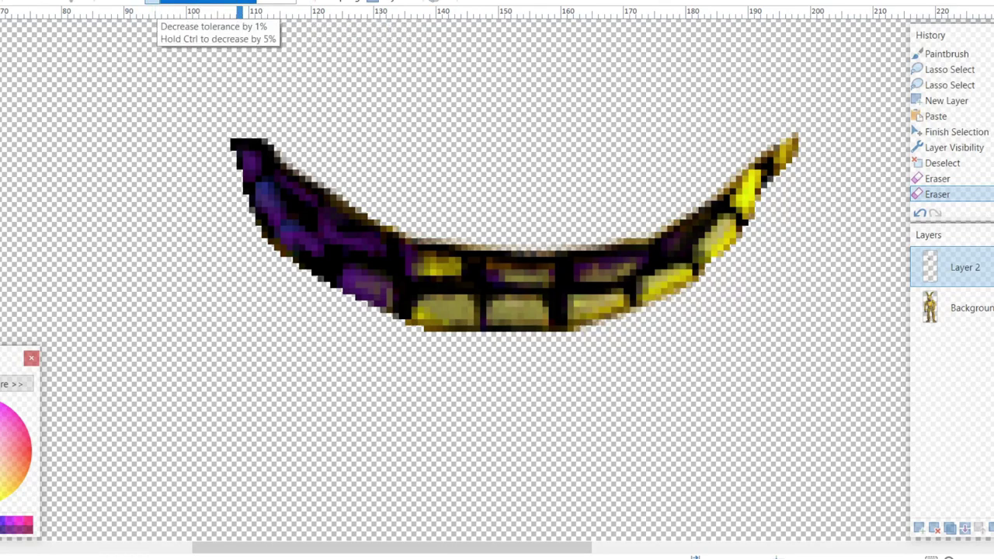
{"action": "left_click", "coordinate": [156, 84]}
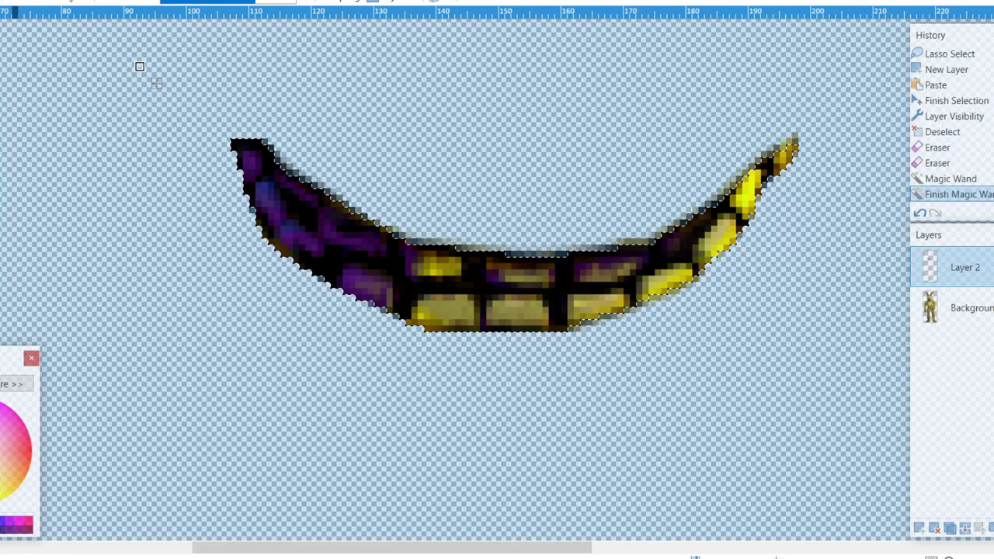
{"action": "key", "text": "ctrl+x"}
- Turn the teeth layer black and white, show the Background layer again and erase the grey tip at the right-hand mouth corner
{"action": "left_click", "coordinate": [54, 1]}
{"action": "left_click", "coordinate": [69, 2]}
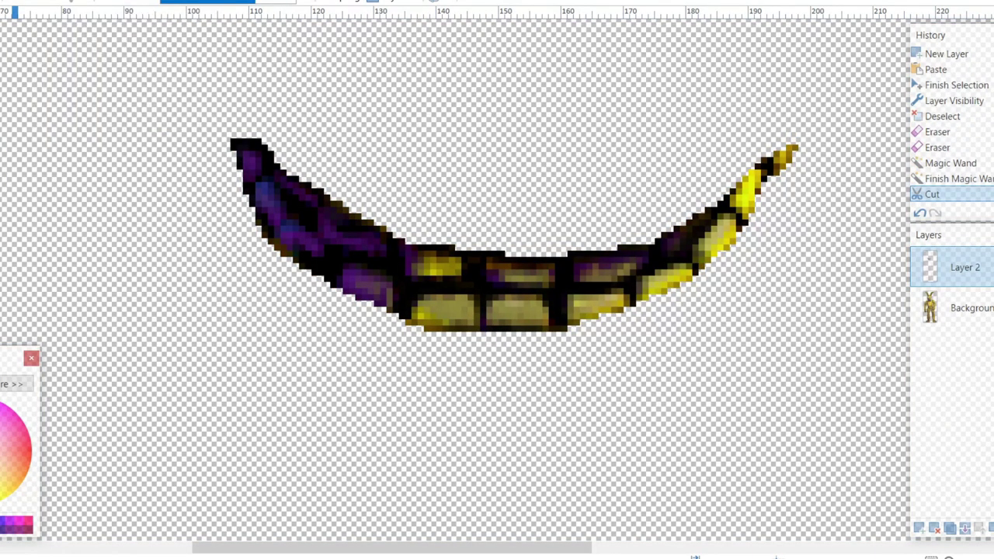
{"action": "left_click", "coordinate": [993, 309]}
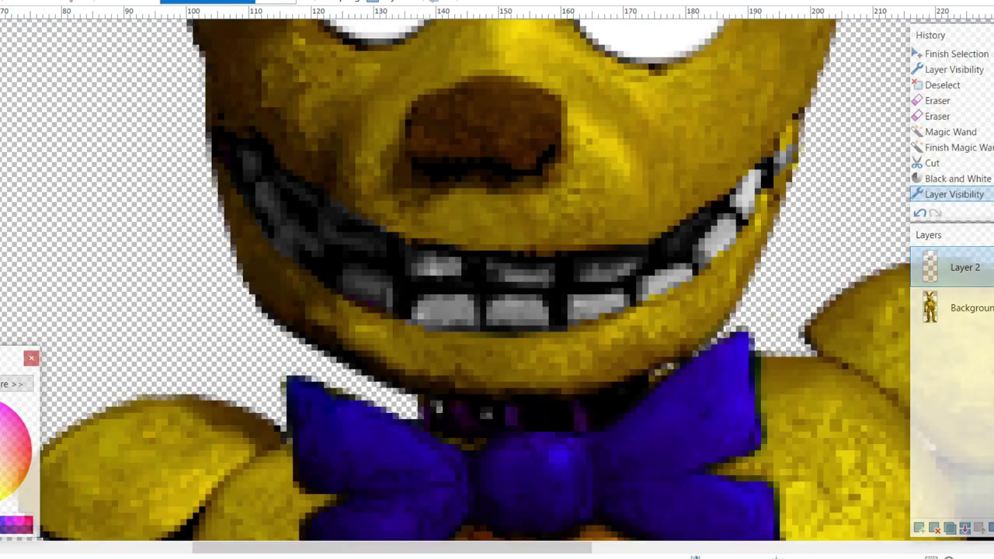
{"action": "left_click", "coordinate": [794, 149]}
{"action": "scroll", "coordinate": [794, 159], "scroll_direction": "down", "scroll_amount": 3}
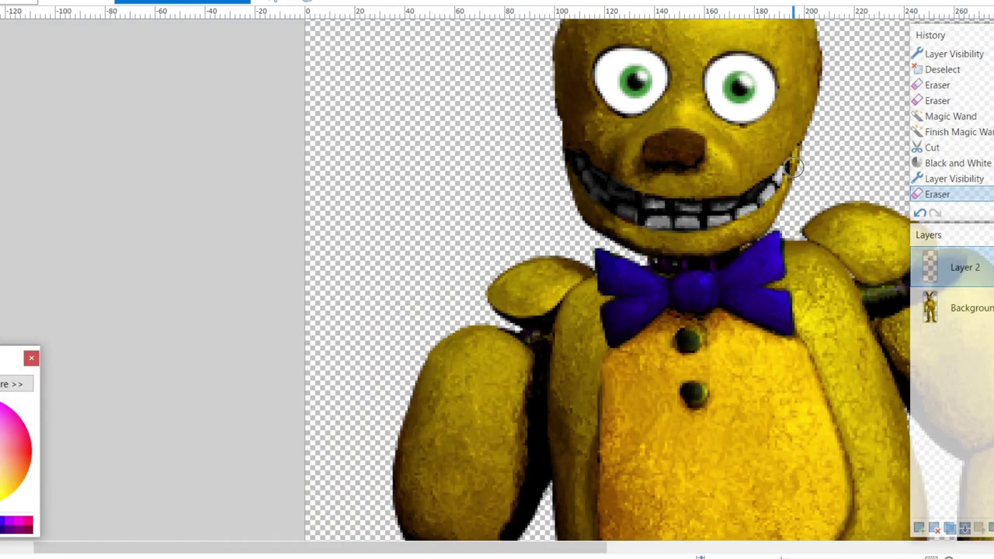
- Harden the Background layer's edges by merging a duplicate into it and cutting the surrounding area selected with the Magic Wand
{"action": "left_click", "coordinate": [964, 307]}
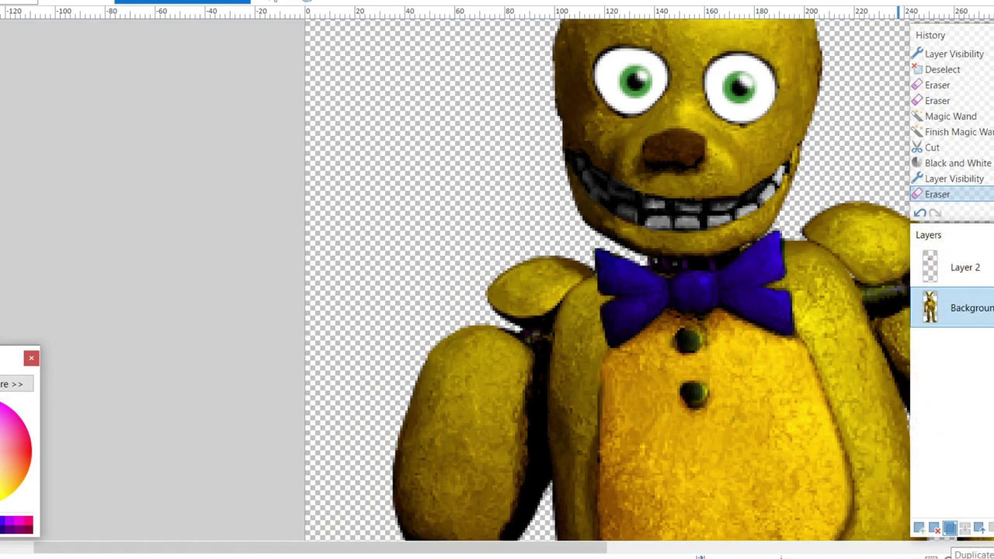
{"action": "left_click", "coordinate": [949, 528]}
{"action": "left_click", "coordinate": [965, 529]}
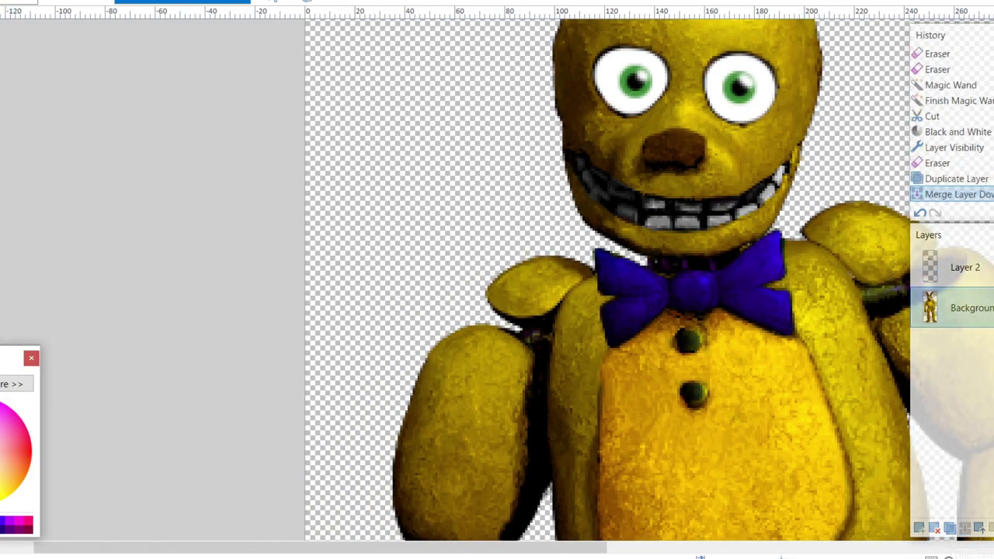
{"action": "left_click", "coordinate": [426, 135]}
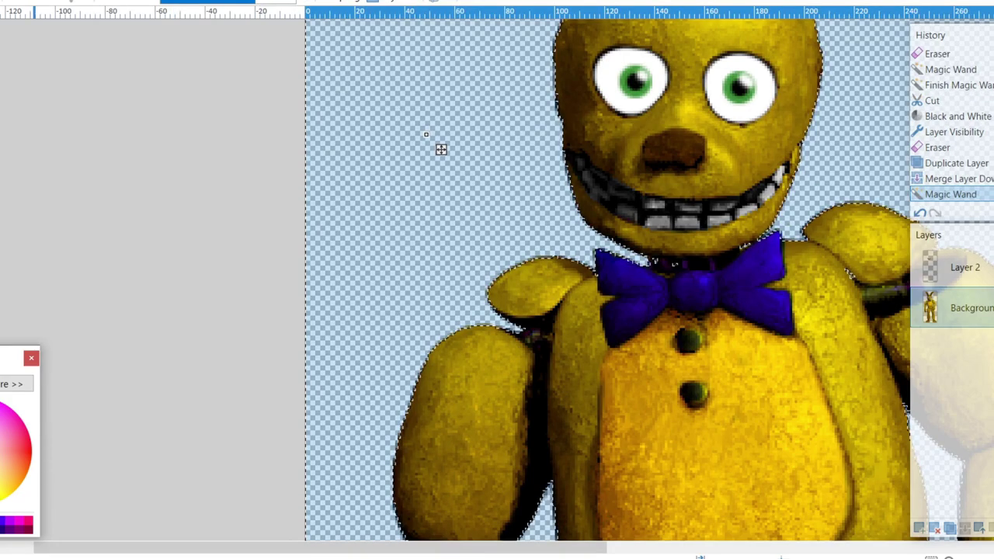
{"action": "key", "text": "ctrl+x"}
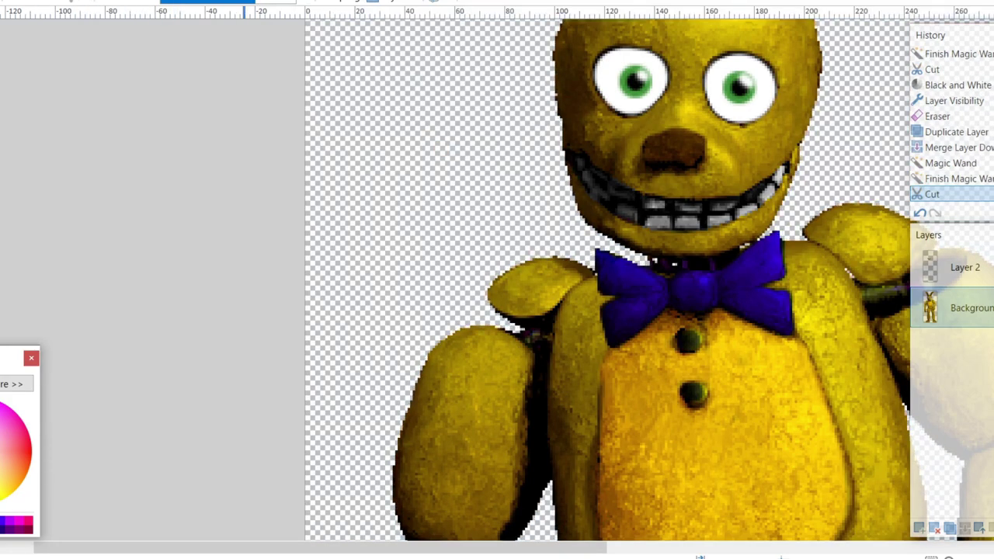
- Merge the grey teeth layer down into the Background layer
{"action": "scroll", "coordinate": [519, 280], "scroll_direction": "right", "scroll_amount": 3}
{"action": "scroll", "coordinate": [513, 279], "scroll_direction": "up", "scroll_amount": 2}
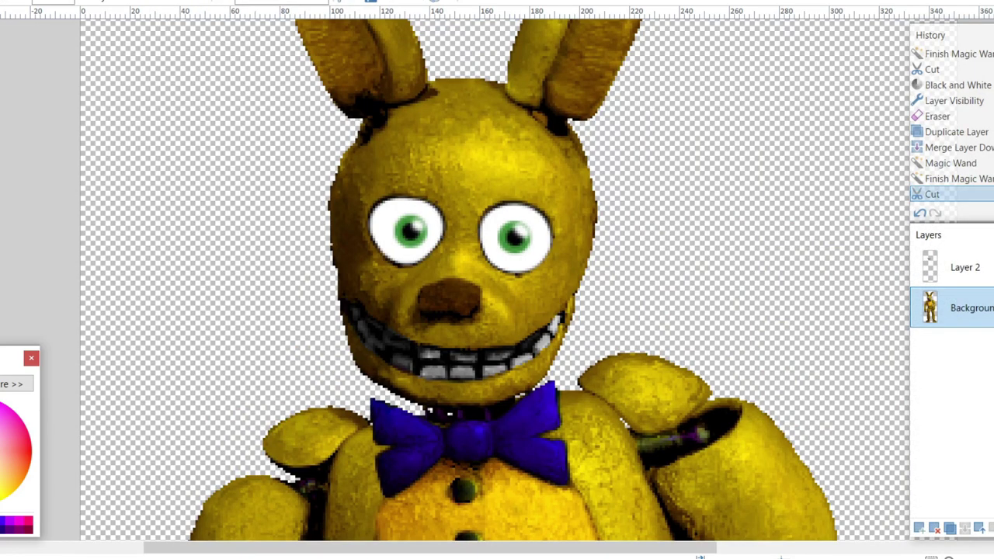
{"action": "left_click", "coordinate": [966, 268]}
{"action": "left_click", "coordinate": [965, 528]}
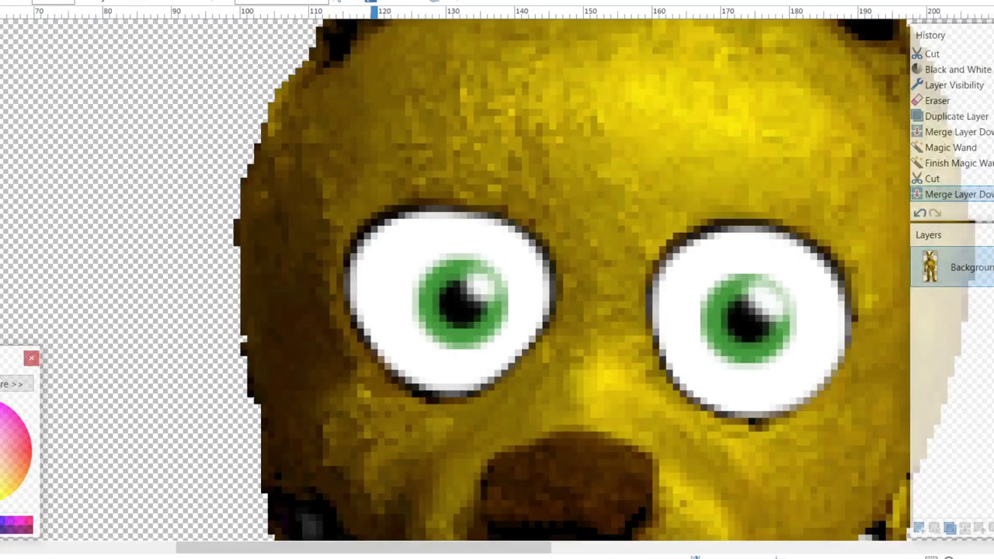
- Draw four short black eyelashes along the upper rim of the left-hand eye with the Line / Curve tool
{"action": "left_click_drag", "start_coordinate": [368, 180], "coordinate": [367, 165]}
{"action": "left_click_drag", "start_coordinate": [422, 202], "coordinate": [429, 146]}
{"action": "left_click_drag", "start_coordinate": [477, 207], "coordinate": [505, 153]}
{"action": "left_click_drag", "start_coordinate": [532, 231], "coordinate": [575, 180]}
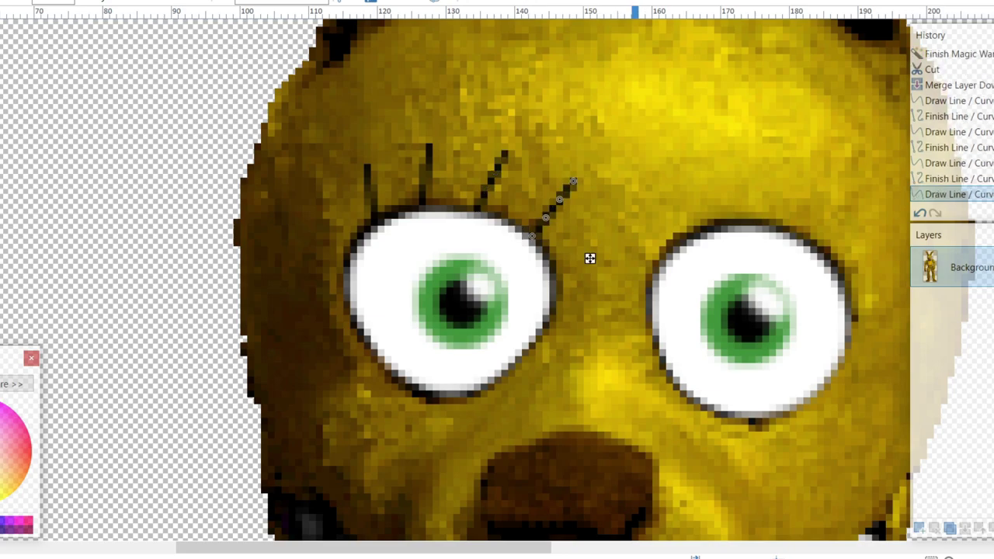
- Draw four short black eyelashes fanning out along the upper rim of the right-hand eye
{"action": "mouse_move", "coordinate": [633, 192]}
{"action": "left_mouse_down"}
{"action": "mouse_move", "coordinate": [669, 250]}
{"action": "mouse_move", "coordinate": [696, 172]}
{"action": "left_mouse_up"}
{"action": "key", "text": "Return"}
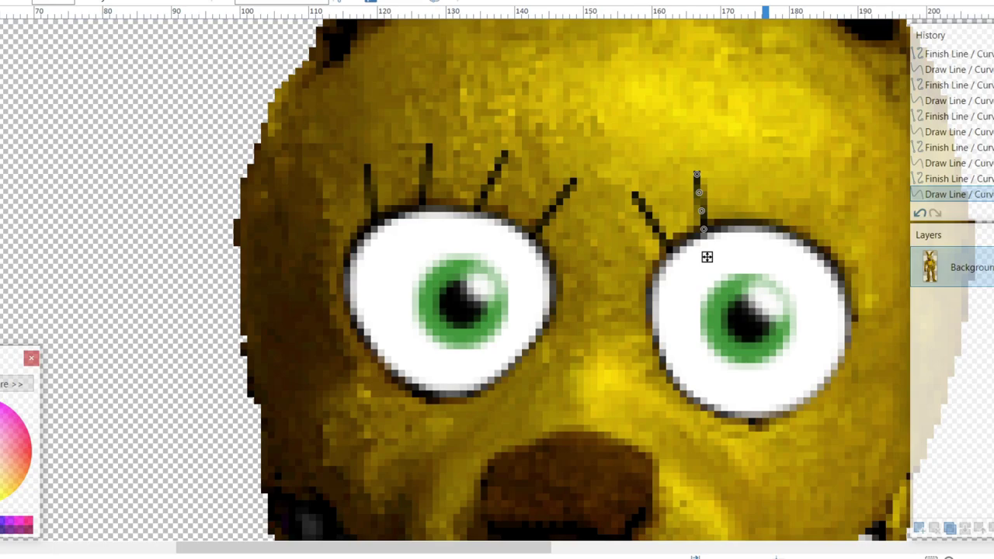
{"action": "key", "text": "Return"}
{"action": "left_click_drag", "start_coordinate": [772, 224], "coordinate": [771, 179]}
{"action": "key", "text": "Return"}
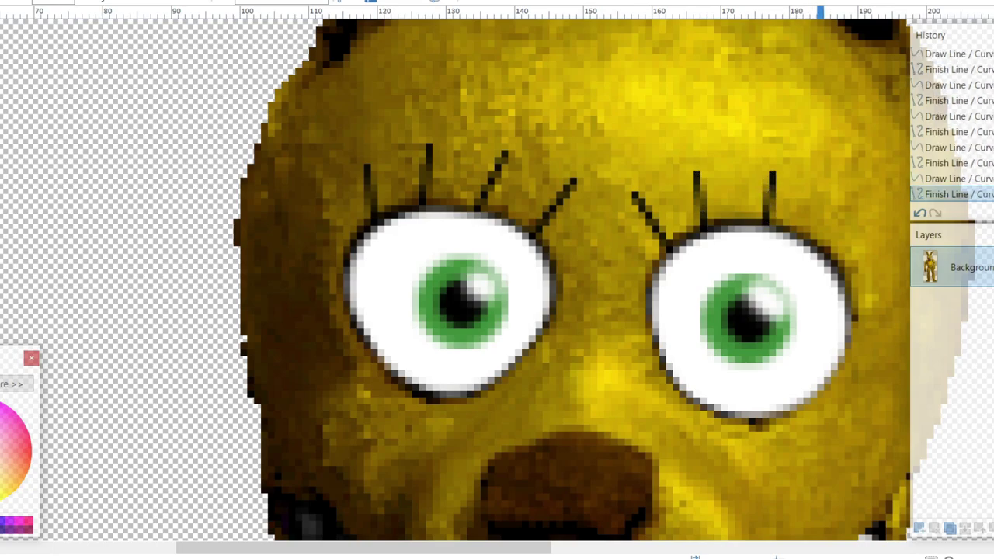
{"action": "left_click_drag", "start_coordinate": [842, 208], "coordinate": [842, 207]}
{"action": "scroll", "coordinate": [752, 222], "scroll_direction": "down", "scroll_amount": 5}
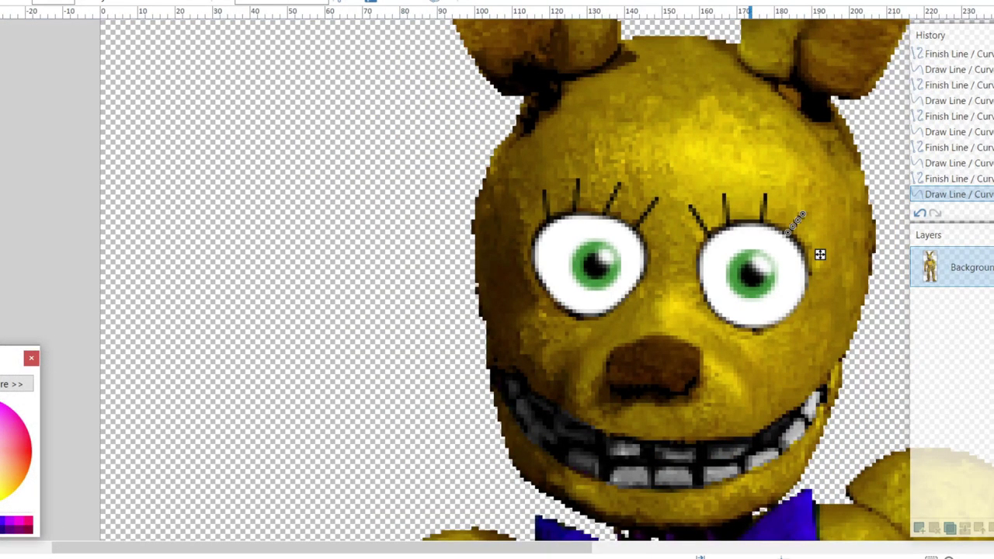
- Draw a black curve along the lower right rim of the right-hand eye and bend it to follow the outline
{"action": "scroll", "coordinate": [769, 249], "scroll_direction": "right", "scroll_amount": 2}
{"action": "scroll", "coordinate": [612, 326], "scroll_direction": "up", "scroll_amount": 1}
{"action": "scroll", "coordinate": [612, 316], "scroll_direction": "up", "scroll_amount": 4}
{"action": "left_click_drag", "start_coordinate": [613, 348], "coordinate": [726, 226]}
{"action": "left_click_drag", "start_coordinate": [650, 307], "coordinate": [667, 321]}
{"action": "left_click_drag", "start_coordinate": [690, 268], "coordinate": [702, 281]}
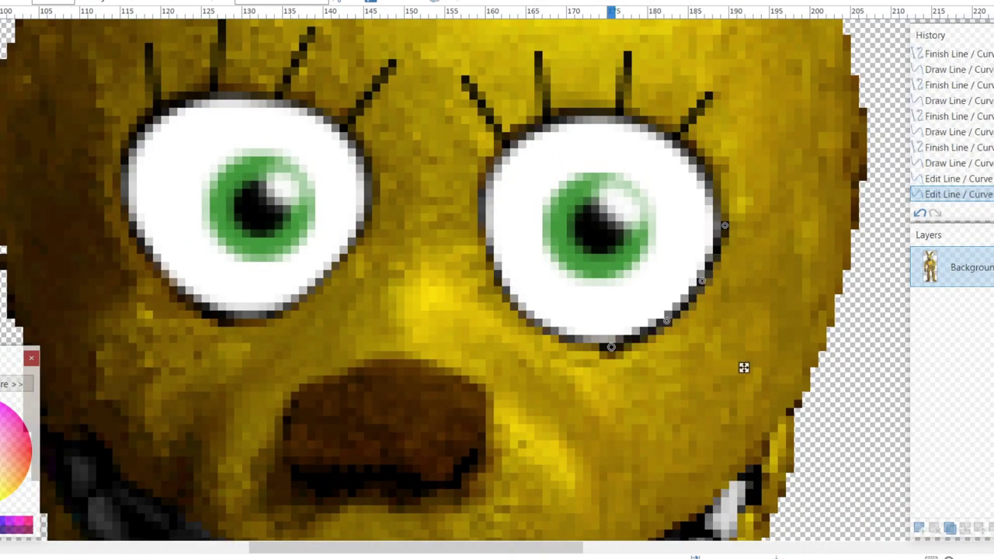
{"action": "key", "text": "Return"}
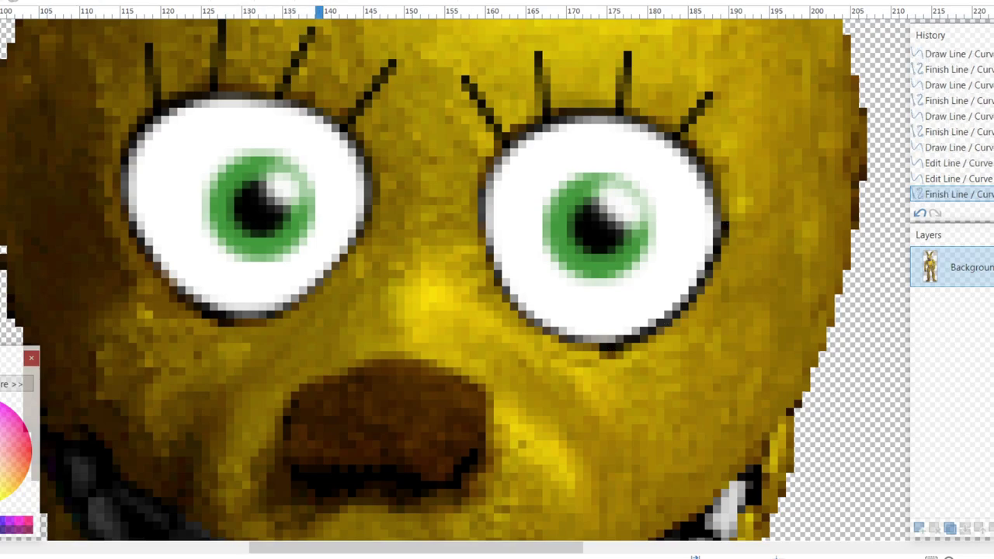
- Paint over the mouth's upper edge with the Paintbrush near both the left-hand and right-hand corners
{"action": "scroll", "coordinate": [744, 368], "scroll_direction": "down", "scroll_amount": 2}
{"action": "scroll", "coordinate": [426, 280], "scroll_direction": "down", "scroll_amount": 1}
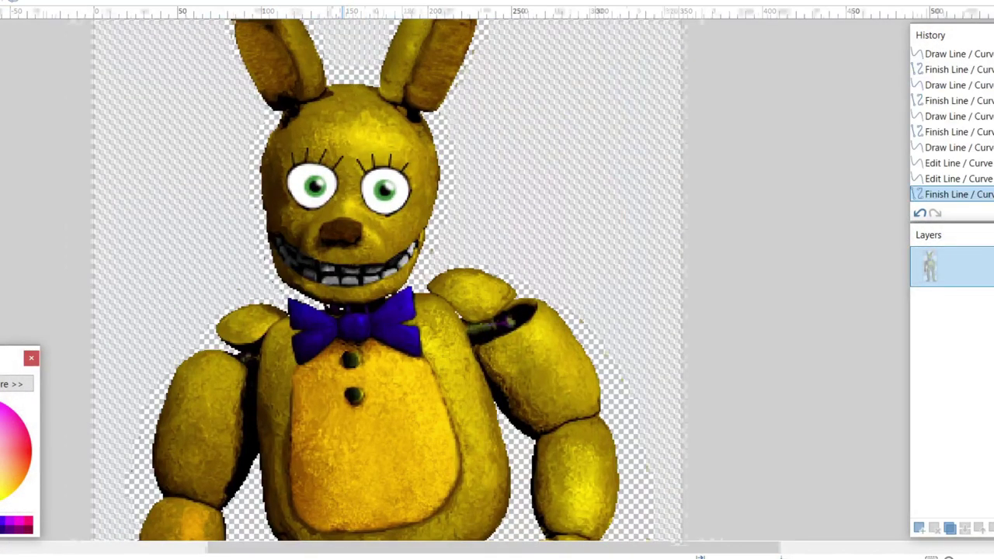
{"action": "scroll", "coordinate": [454, 280], "scroll_direction": "up", "scroll_amount": 3}
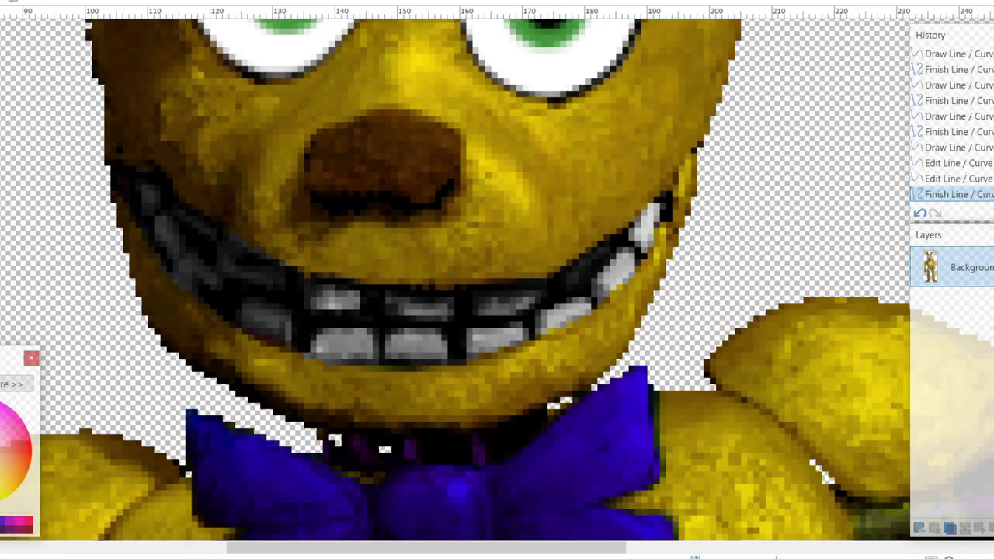
{"action": "scroll", "coordinate": [194, 228], "scroll_direction": "up", "scroll_amount": 2}
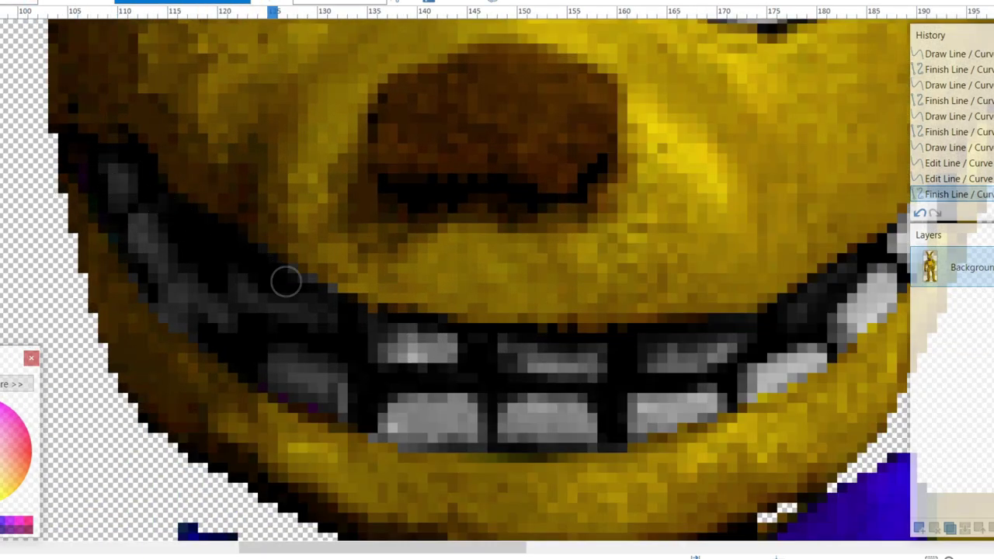
{"action": "mouse_move", "coordinate": [237, 275]}
{"action": "left_mouse_down"}
{"action": "mouse_move", "coordinate": [273, 308]}
{"action": "mouse_move", "coordinate": [325, 323]}
{"action": "mouse_move", "coordinate": [308, 290]}
{"action": "left_mouse_up"}
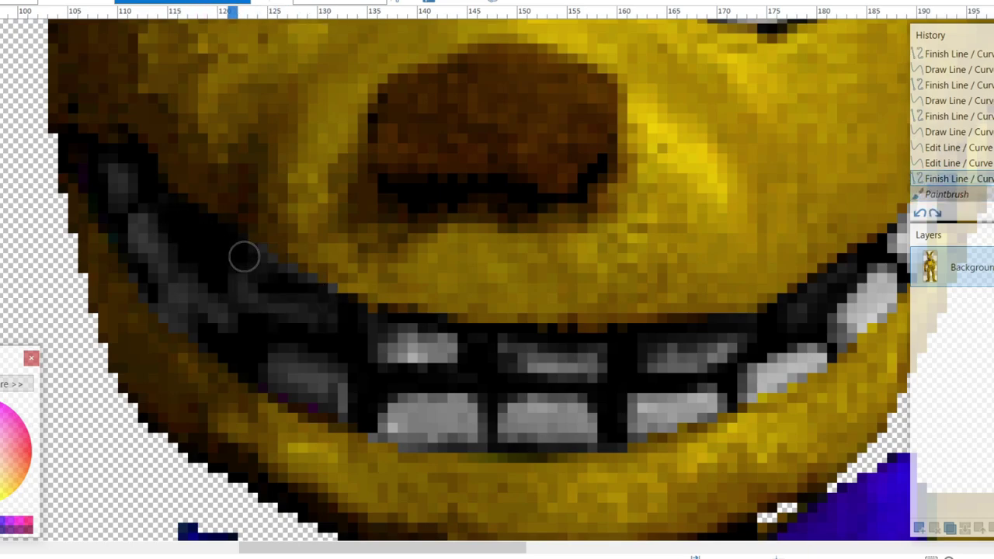
{"action": "key", "text": "ctrl+y"}
{"action": "scroll", "coordinate": [559, 344], "scroll_direction": "right", "scroll_amount": 1}
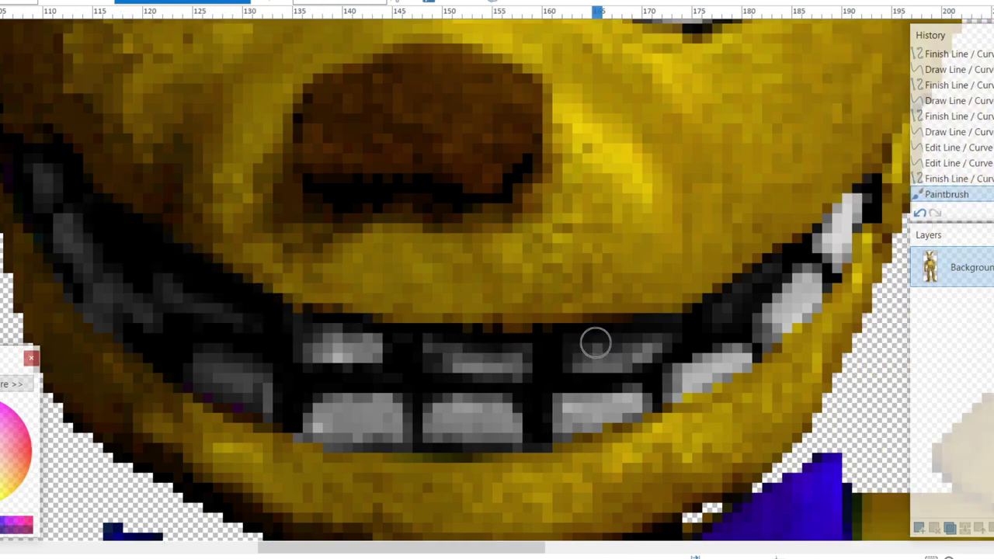
{"action": "mouse_move", "coordinate": [690, 314]}
{"action": "left_mouse_down"}
{"action": "mouse_move", "coordinate": [725, 316]}
{"action": "mouse_move", "coordinate": [719, 322]}
{"action": "mouse_move", "coordinate": [766, 268]}
{"action": "left_mouse_up"}
- Select the left-hand wing of the blue bow tie with the Magic Wand, lowering the tolerance to exclude the rest
{"action": "scroll", "coordinate": [558, 268], "scroll_direction": "down", "scroll_amount": 3}
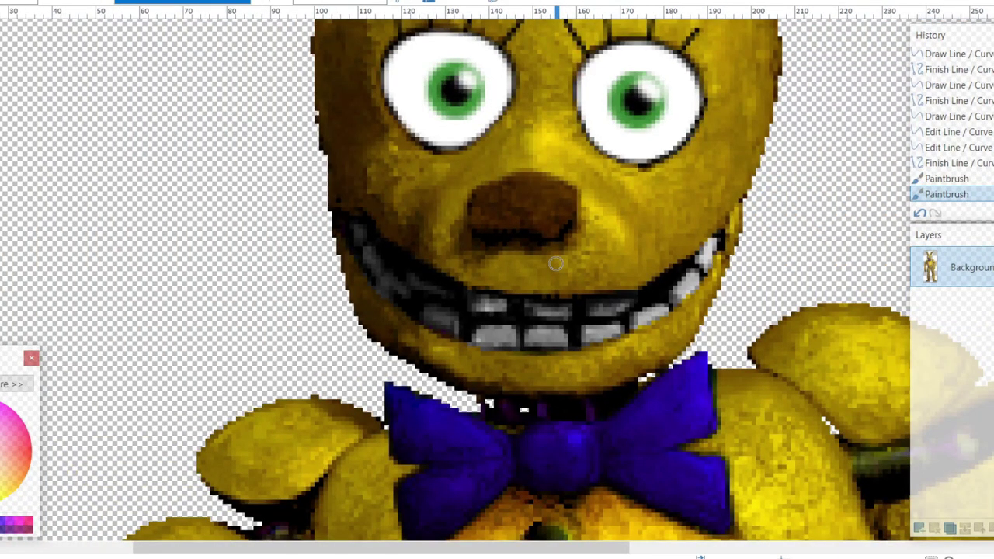
{"action": "scroll", "coordinate": [556, 264], "scroll_direction": "down", "scroll_amount": 2}
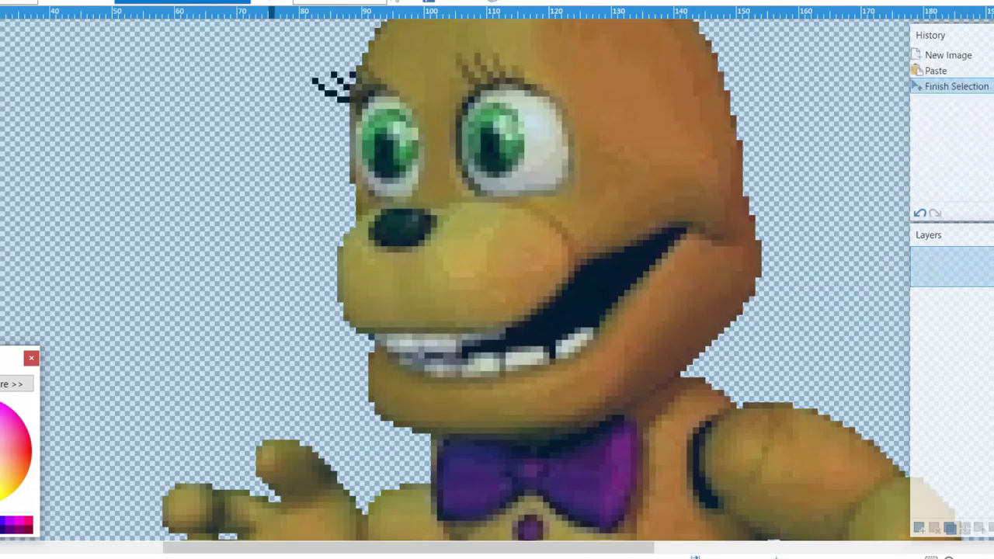
{"action": "scroll", "coordinate": [489, 280], "scroll_direction": "up", "scroll_amount": 2}
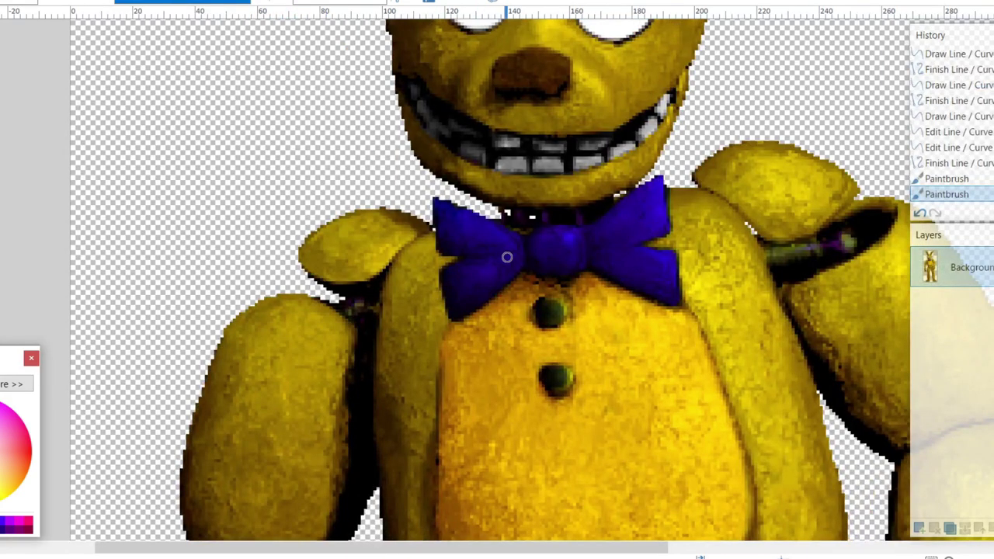
{"action": "scroll", "coordinate": [505, 257], "scroll_direction": "up", "scroll_amount": 2}
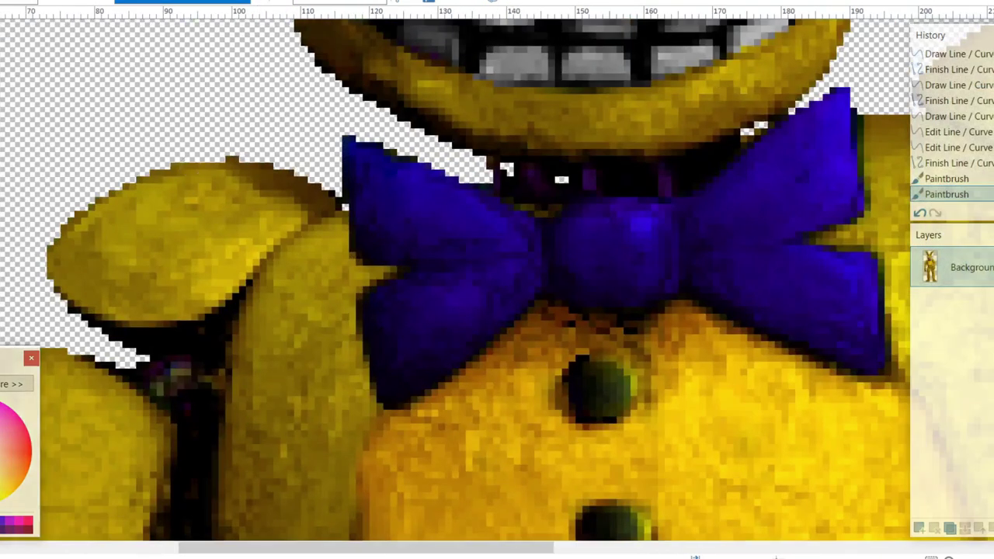
{"action": "left_click", "coordinate": [387, 214]}
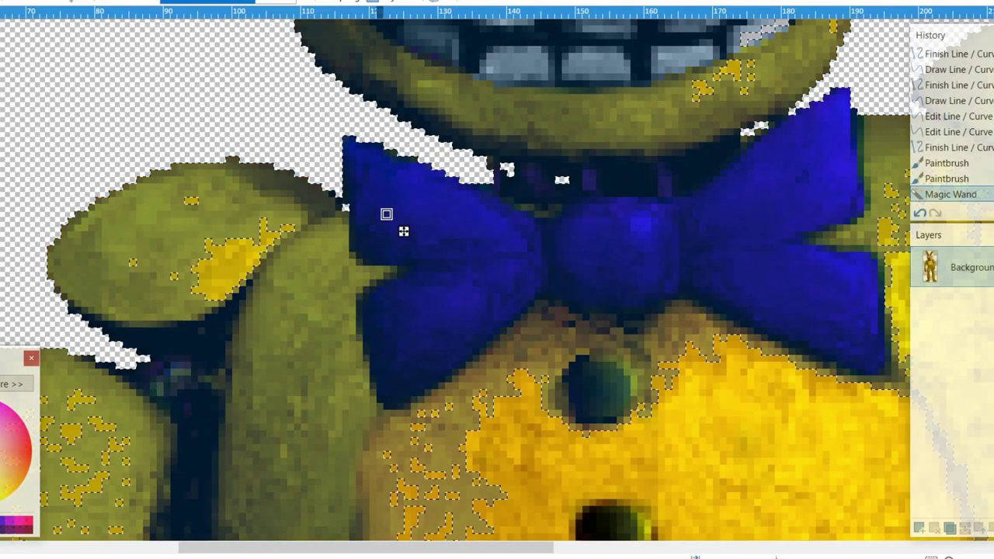
{"action": "left_click", "coordinate": [387, 214]}
{"action": "left_click_drag", "start_coordinate": [204, 2], "coordinate": [207, 2]}
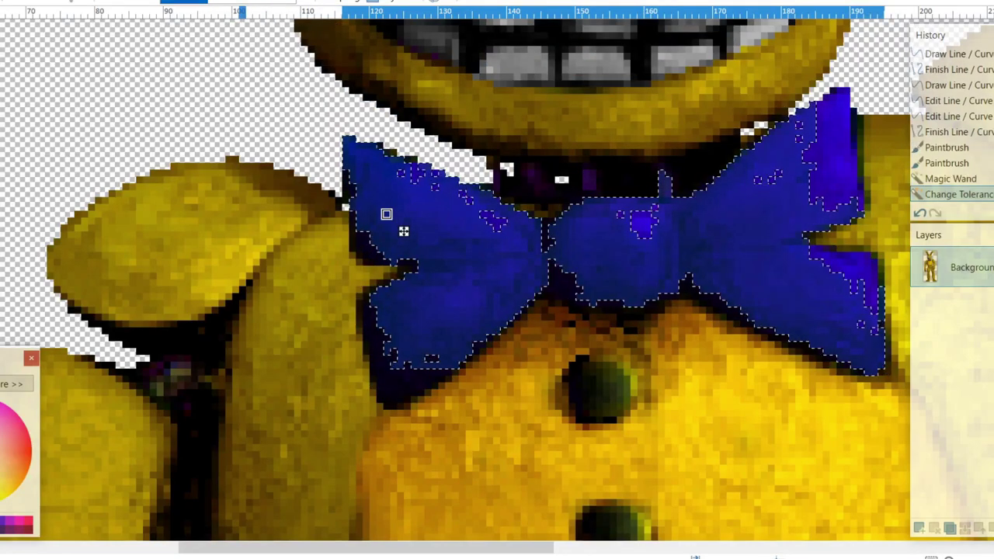
{"action": "left_click", "coordinate": [152, 2]}
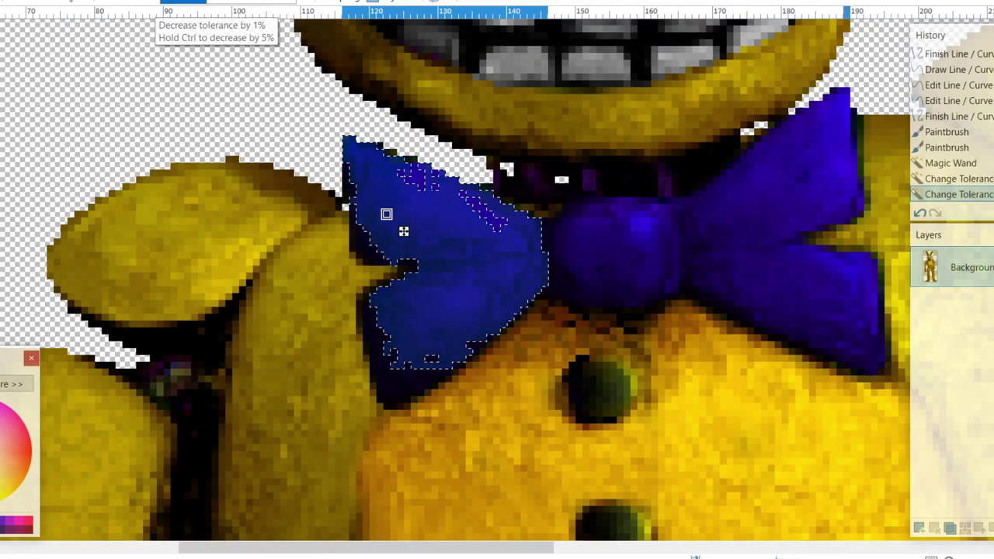
- Add the bow tie's right-hand wing and central knot to the Magic Wand selection
{"action": "left_click", "coordinate": [833, 131], "text": "ctrl"}
{"action": "left_click", "coordinate": [751, 221], "text": "ctrl"}
{"action": "key", "text": "ctrl+z"}
{"action": "left_click", "coordinate": [641, 228], "text": "ctrl"}
{"action": "left_click", "coordinate": [593, 269], "text": "ctrl"}
{"action": "left_click", "coordinate": [592, 268], "text": "ctrl"}
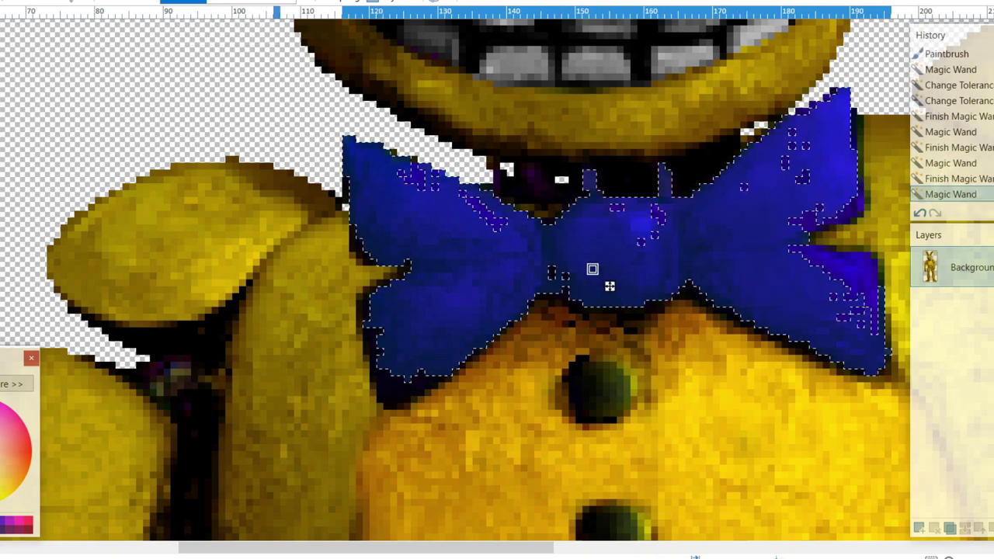
- Reduce the Magic Wand tolerance for the area added around the bow tie's knot
{"action": "left_click_drag", "start_coordinate": [207, 1], "coordinate": [194, 1]}
{"action": "left_click", "coordinate": [153, 2]}
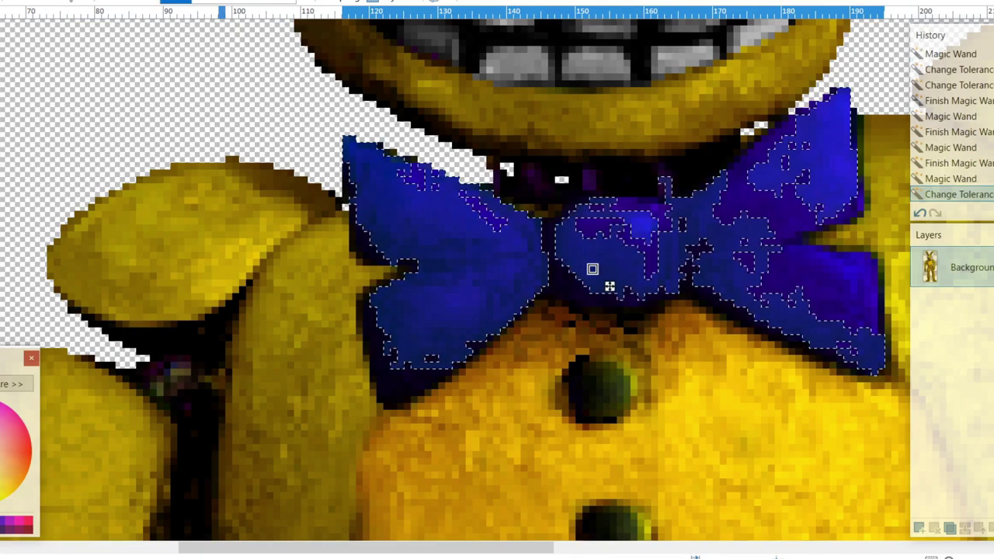
{"action": "left_click", "coordinate": [153, 1]}
{"action": "left_click", "coordinate": [153, 2]}
- Fill the unselected gaps in the upper part of the bow's left-hand wing with added rectangle selections
{"action": "key", "text": "s"}
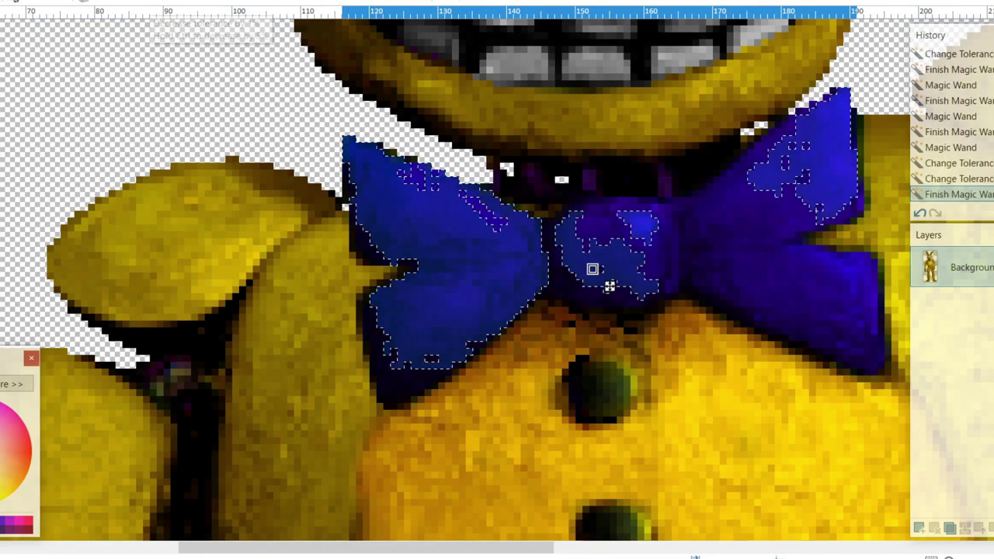
{"action": "scroll", "coordinate": [436, 169], "scroll_direction": "up", "scroll_amount": 2}
{"action": "scroll", "coordinate": [432, 170], "scroll_direction": "up", "scroll_amount": 1}
{"action": "left_click_drag", "start_coordinate": [374, 164], "coordinate": [442, 203]}
{"action": "left_click_drag", "start_coordinate": [271, 160], "coordinate": [374, 321]}
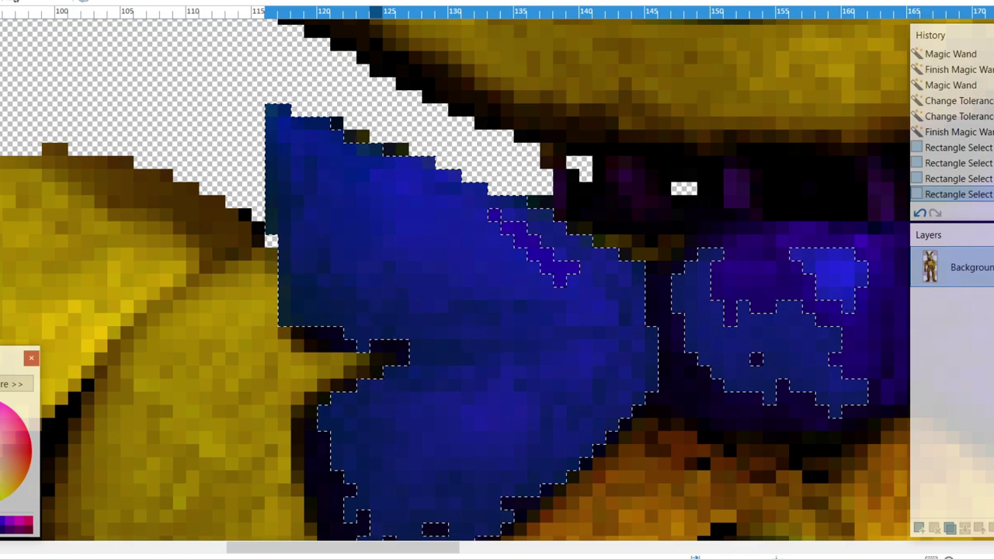
{"action": "left_click_drag", "start_coordinate": [303, 339], "coordinate": [563, 226]}
{"action": "left_click_drag", "start_coordinate": [571, 265], "coordinate": [575, 271]}
{"action": "left_click_drag", "start_coordinate": [492, 213], "coordinate": [497, 218]}
- Extend the selection with rectangles over the dark lower tip and lower edge of the bow's left-hand wing
{"action": "scroll", "coordinate": [455, 280], "scroll_direction": "down", "scroll_amount": 3}
{"action": "left_click_drag", "start_coordinate": [318, 280], "coordinate": [435, 426]}
{"action": "left_click_drag", "start_coordinate": [344, 385], "coordinate": [398, 467]}
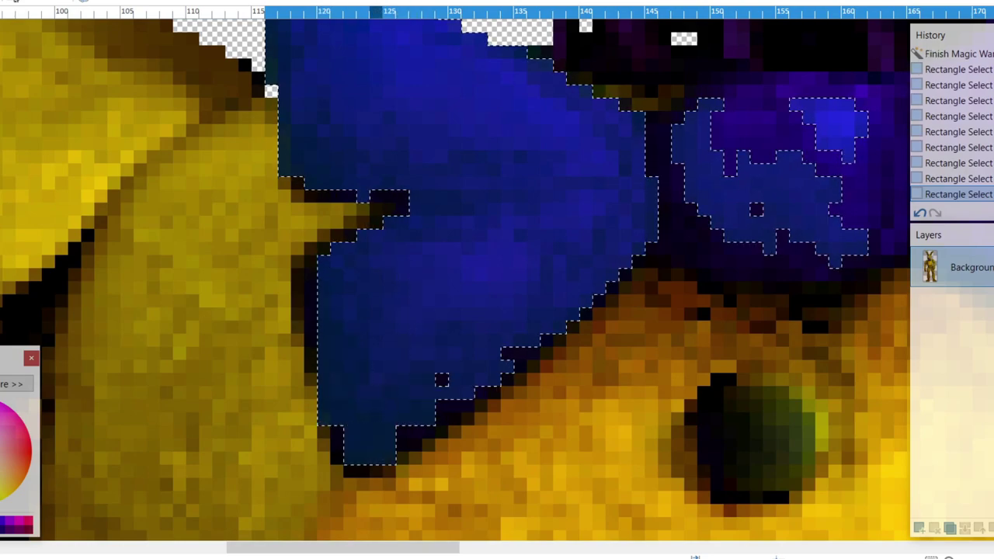
{"action": "left_click_drag", "start_coordinate": [378, 367], "coordinate": [475, 411]}
{"action": "left_click_drag", "start_coordinate": [475, 348], "coordinate": [540, 360]}
- Add the bow's right-hand wing, its bright corner and the dark area beside the knot with the Magic Wand, adjusting the tolerance
{"action": "scroll", "coordinate": [606, 291], "scroll_direction": "right", "scroll_amount": 3}
{"action": "scroll", "coordinate": [606, 291], "scroll_direction": "up", "scroll_amount": 1}
{"action": "scroll", "coordinate": [606, 291], "scroll_direction": "right", "scroll_amount": 3}
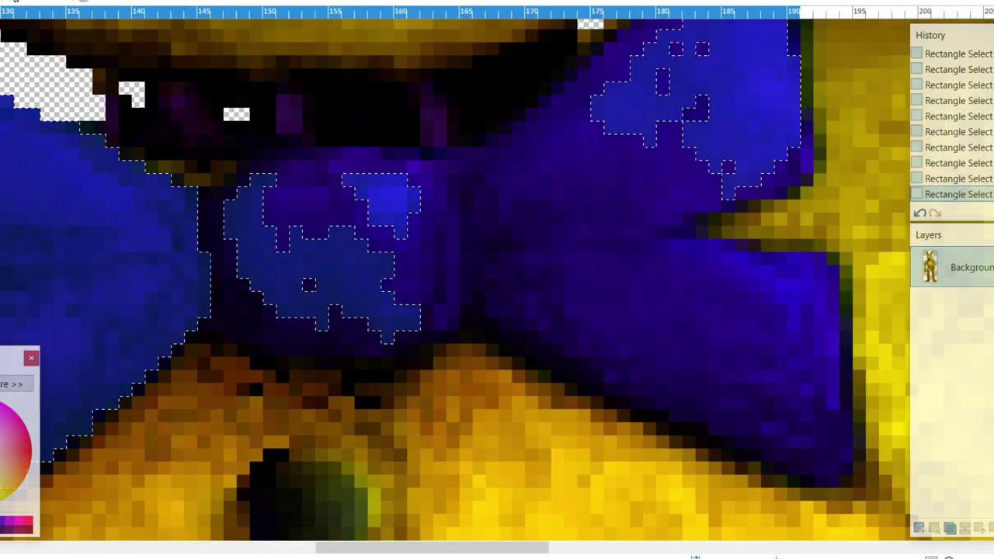
{"action": "left_click", "coordinate": [622, 295]}
{"action": "scroll", "coordinate": [588, 264], "scroll_direction": "down", "scroll_amount": 1}
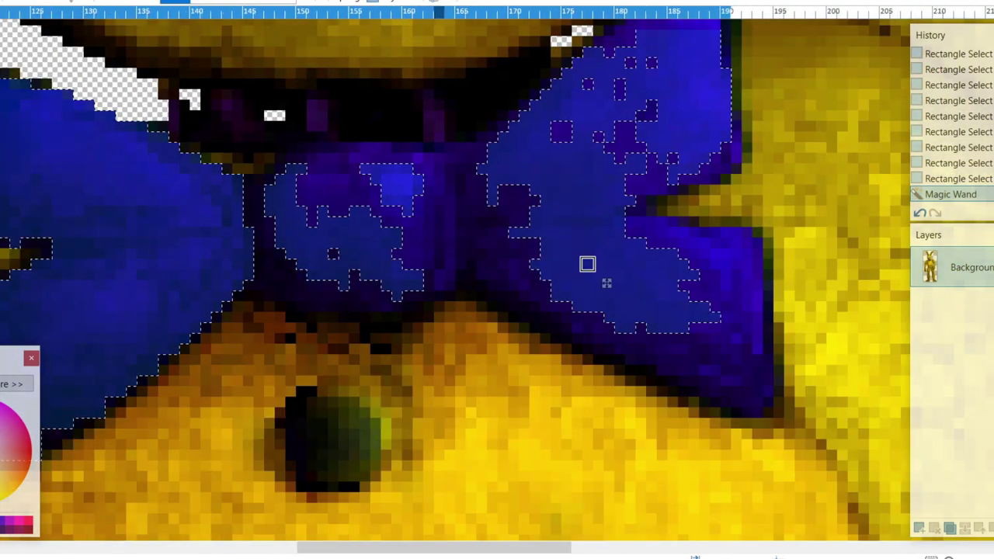
{"action": "scroll", "coordinate": [435, 120], "scroll_direction": "down", "scroll_amount": 1}
{"action": "left_click", "coordinate": [200, 1]}
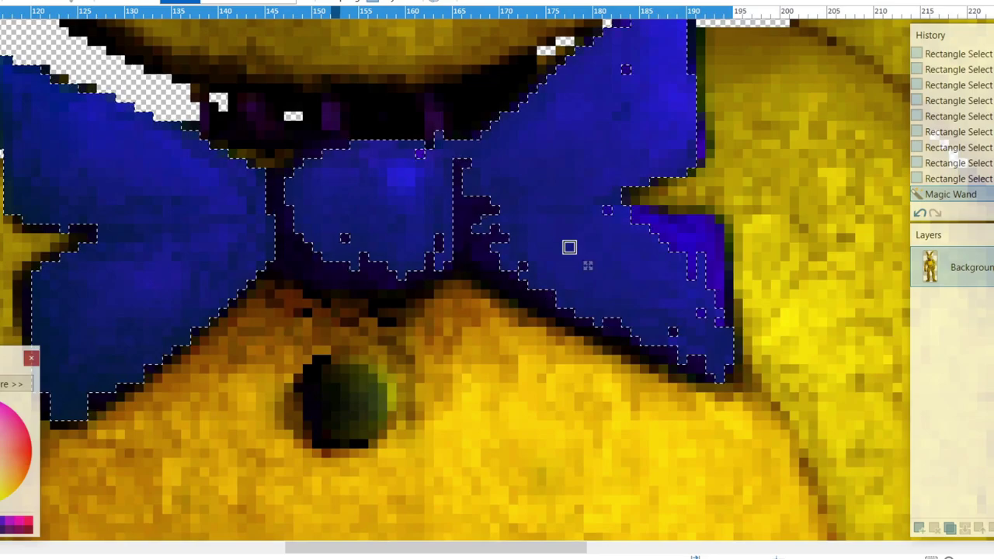
{"action": "left_click", "coordinate": [692, 238]}
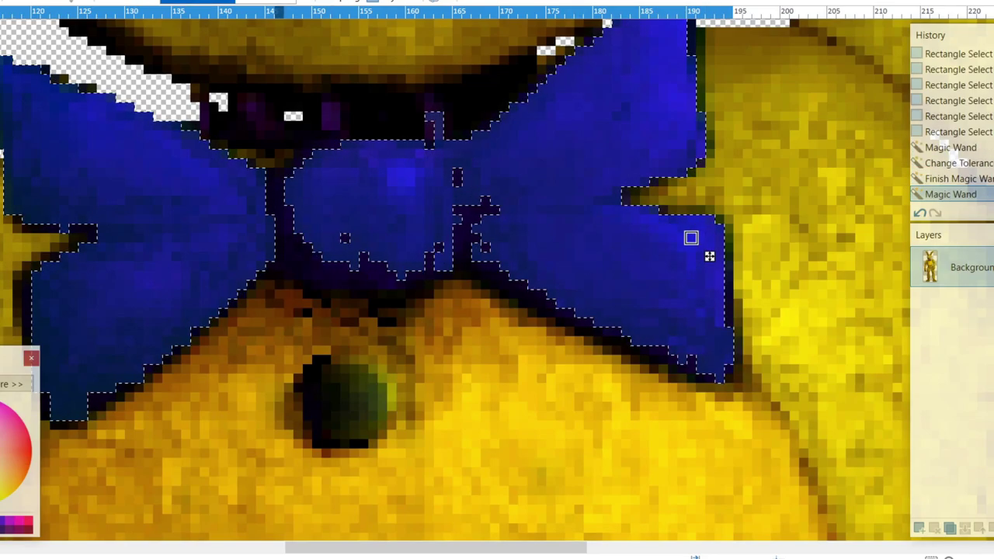
{"action": "left_click", "coordinate": [289, 256]}
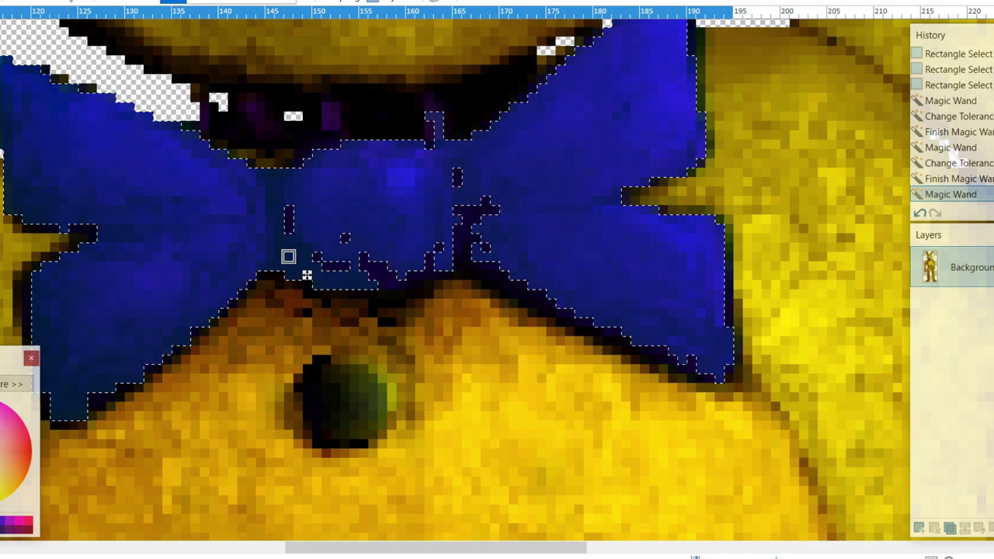
- Remove the stray selected strip above the knot and fill the gaps around the knot with rectangle selections
{"action": "key", "text": "s"}
{"action": "mouse_move", "coordinate": [428, 115]}
{"action": "left_mouse_down"}
{"action": "mouse_move", "coordinate": [442, 140]}
{"action": "mouse_move", "coordinate": [441, 122]}
{"action": "left_mouse_up"}
{"action": "left_click_drag", "start_coordinate": [380, 159], "coordinate": [529, 271]}
{"action": "key", "text": "Return"}
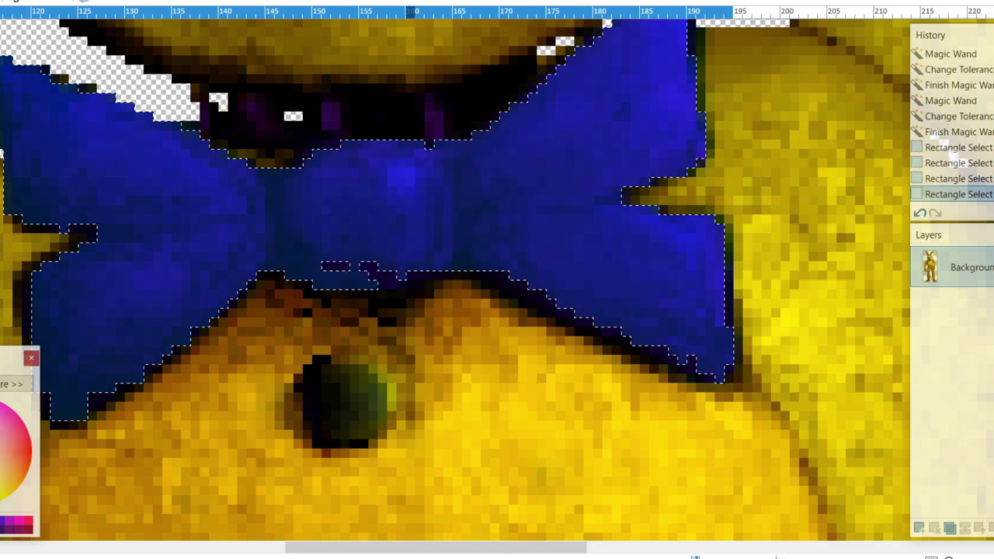
{"action": "left_click_drag", "start_coordinate": [324, 263], "coordinate": [425, 269]}
{"action": "scroll", "coordinate": [427, 256], "scroll_direction": "down", "scroll_amount": 3}
- Recolour the selected bow tie magenta-purple with Hue / Saturation, using hue 35 and saturation 160
{"action": "left_click", "coordinate": [56, 2]}
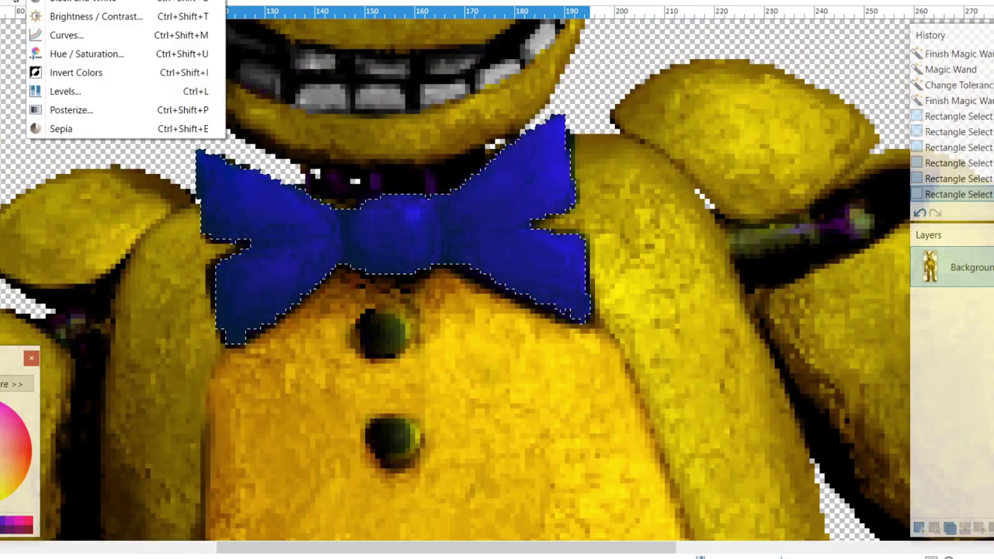
{"action": "left_click", "coordinate": [87, 54]}
{"action": "mouse_move", "coordinate": [430, 212]}
{"action": "left_mouse_down"}
{"action": "mouse_move", "coordinate": [415, 212]}
{"action": "mouse_move", "coordinate": [437, 212]}
{"action": "left_mouse_up"}
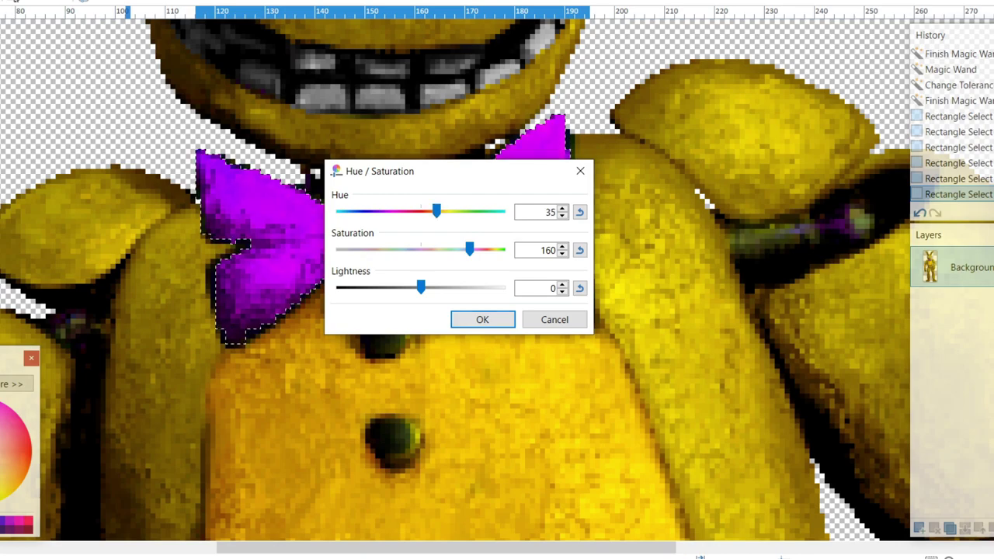
{"action": "key", "text": "Return"}
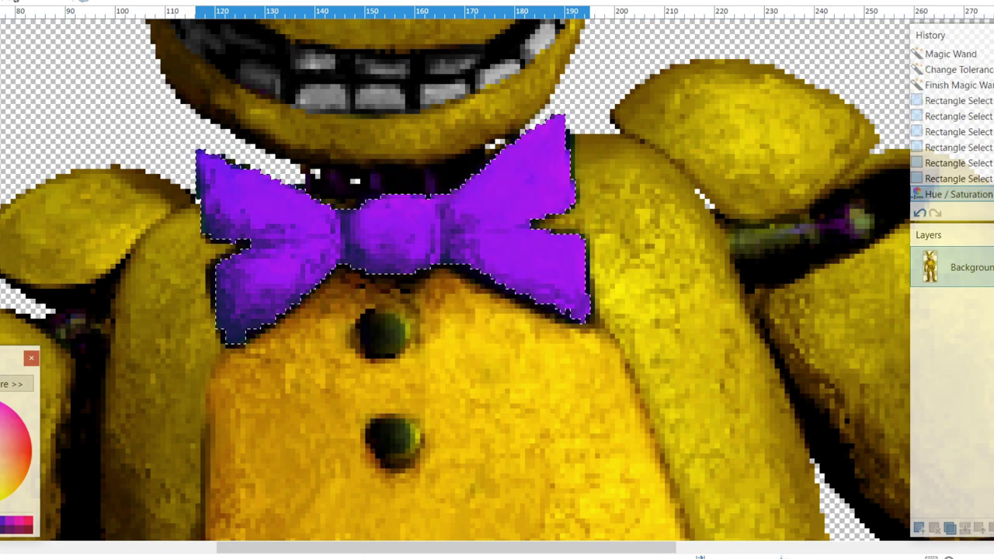
- Select both round chest buttons with ellipse selections
{"action": "scroll", "coordinate": [352, 305], "scroll_direction": "up", "scroll_amount": 4}
{"action": "left_click_drag", "start_coordinate": [360, 292], "coordinate": [497, 408]}
{"action": "scroll", "coordinate": [498, 408], "scroll_direction": "down", "scroll_amount": 1}
{"action": "left_click_drag", "start_coordinate": [412, 333], "coordinate": [509, 417]}
{"action": "scroll", "coordinate": [409, 302], "scroll_direction": "down", "scroll_amount": 2}
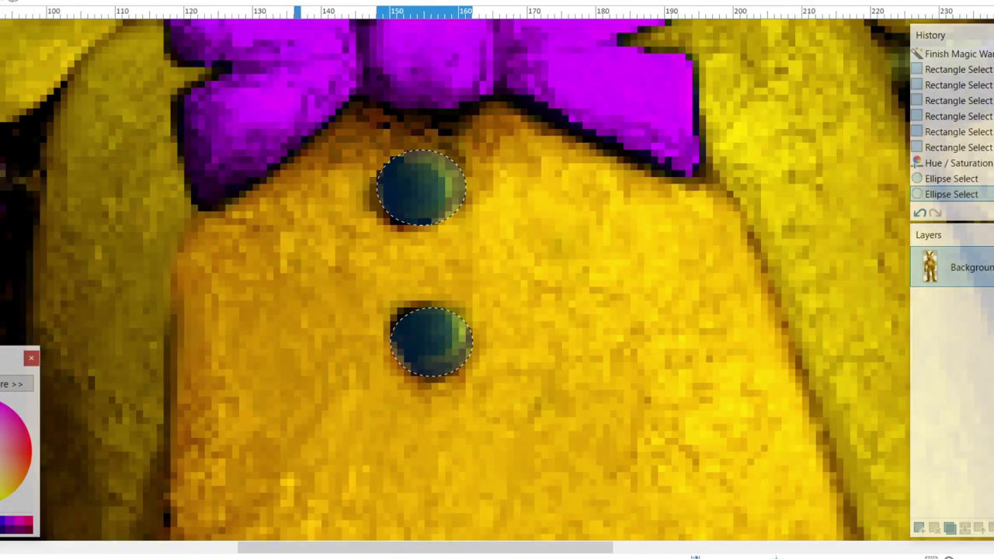
- Try a Hue / Saturation adjustment on the two selected chest buttons, cancel it and deselect them
{"action": "left_click", "coordinate": [48, 0]}
{"action": "left_click", "coordinate": [88, 53]}
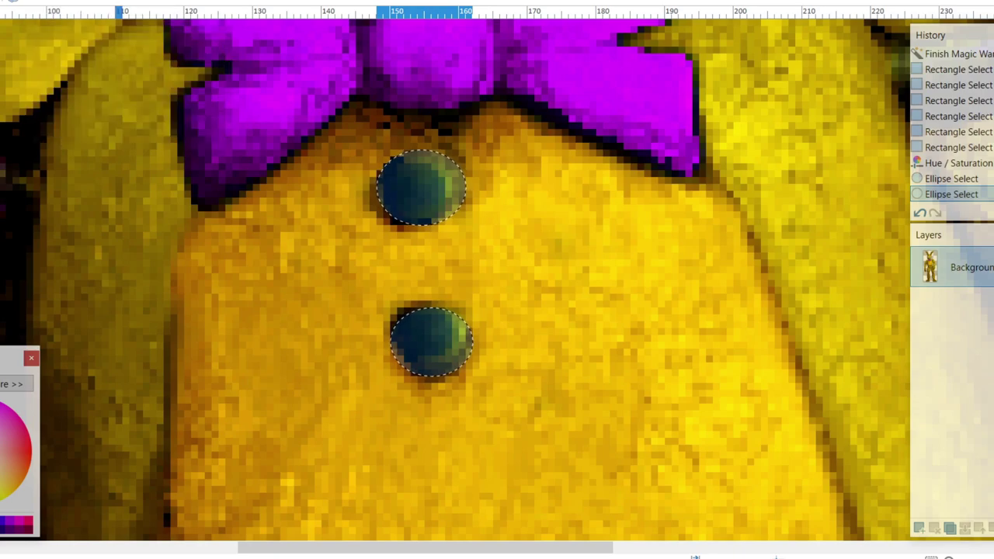
{"action": "left_click_drag", "start_coordinate": [427, 168], "coordinate": [629, 210]}
{"action": "left_click_drag", "start_coordinate": [641, 255], "coordinate": [585, 255]}
{"action": "key", "text": "Escape"}
{"action": "key", "text": "ctrl+d"}
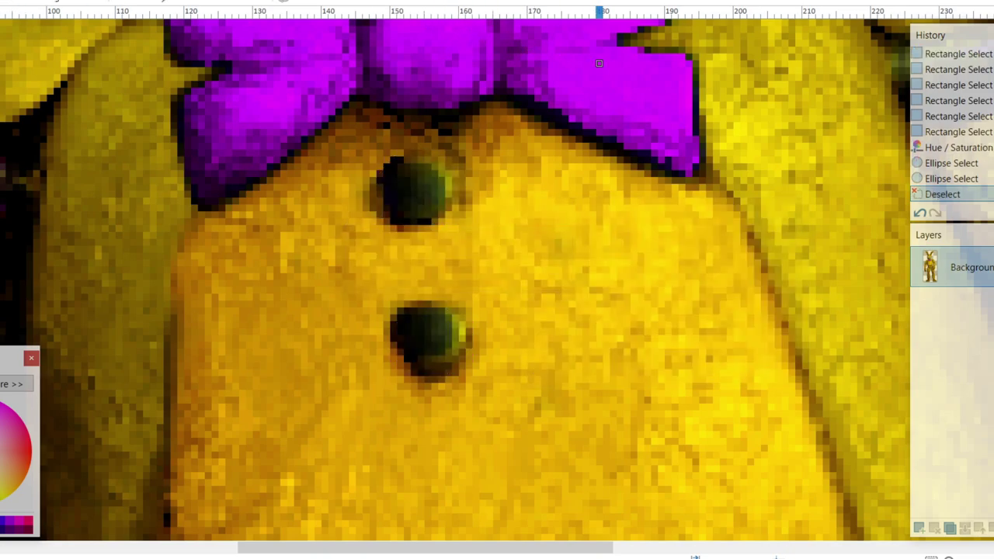
- Restore the selection of the two chest buttons and add a new layer with its blend mode set to Multiply
{"action": "key", "text": "ctrl+z"}
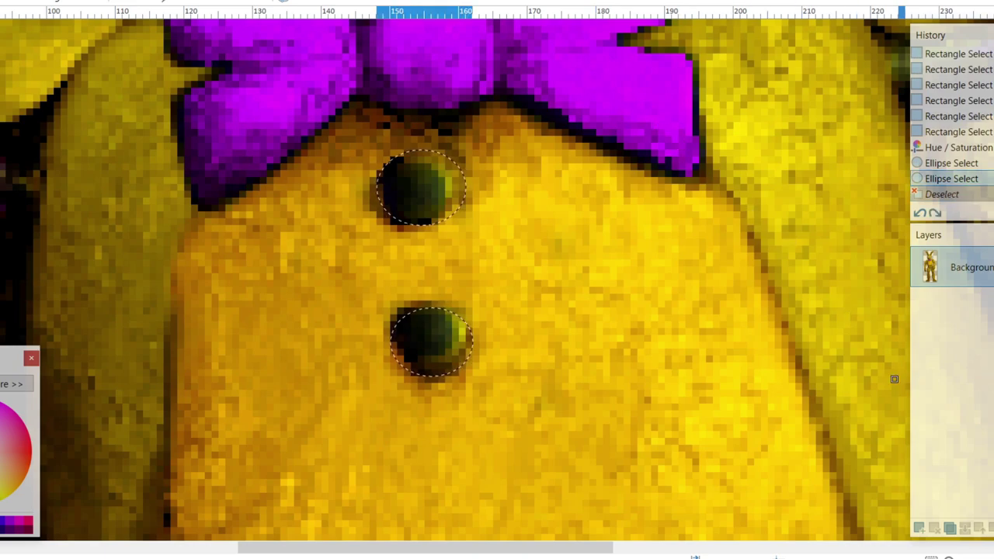
{"action": "left_click", "coordinate": [919, 528]}
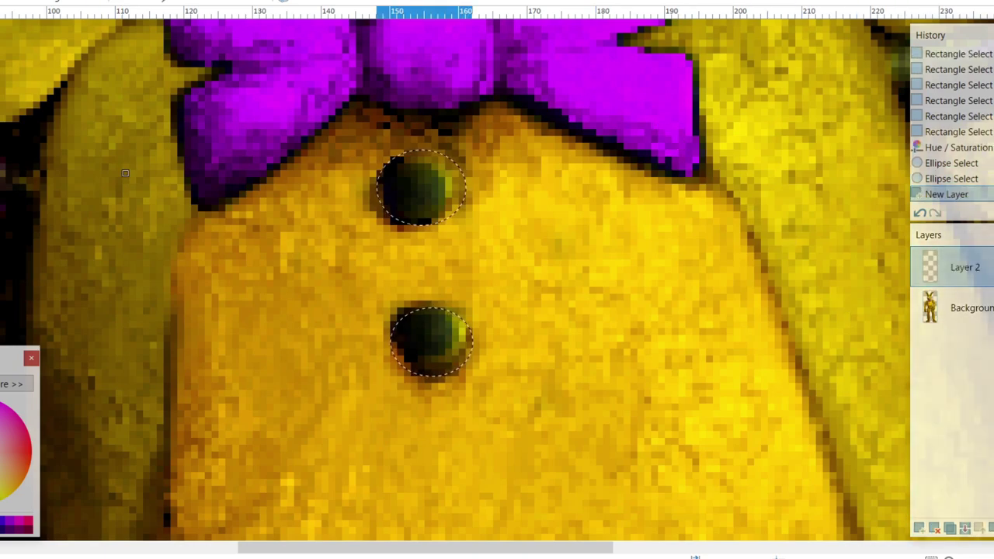
{"action": "left_click", "coordinate": [11, 0]}
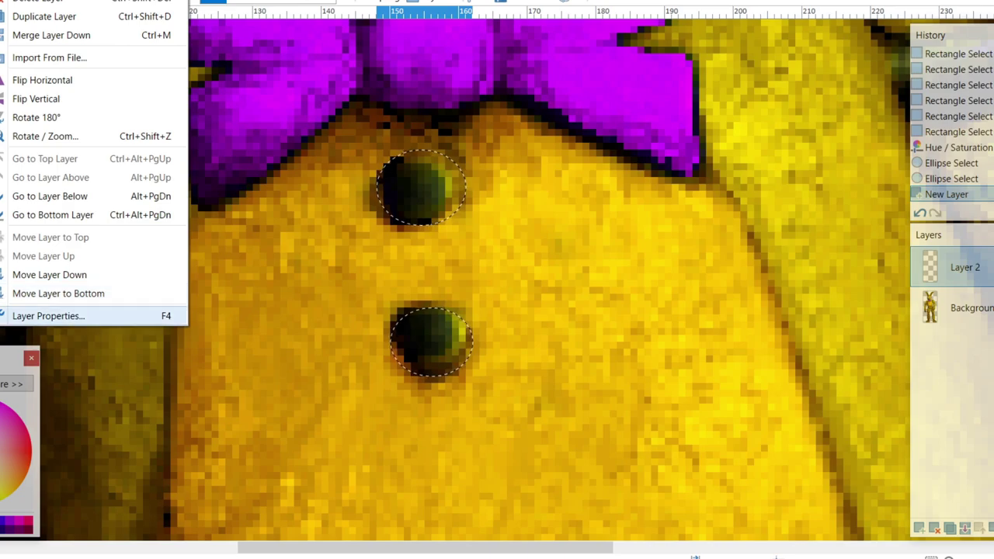
{"action": "left_click", "coordinate": [48, 316]}
{"action": "left_click", "coordinate": [449, 265]}
{"action": "left_click", "coordinate": [422, 295]}
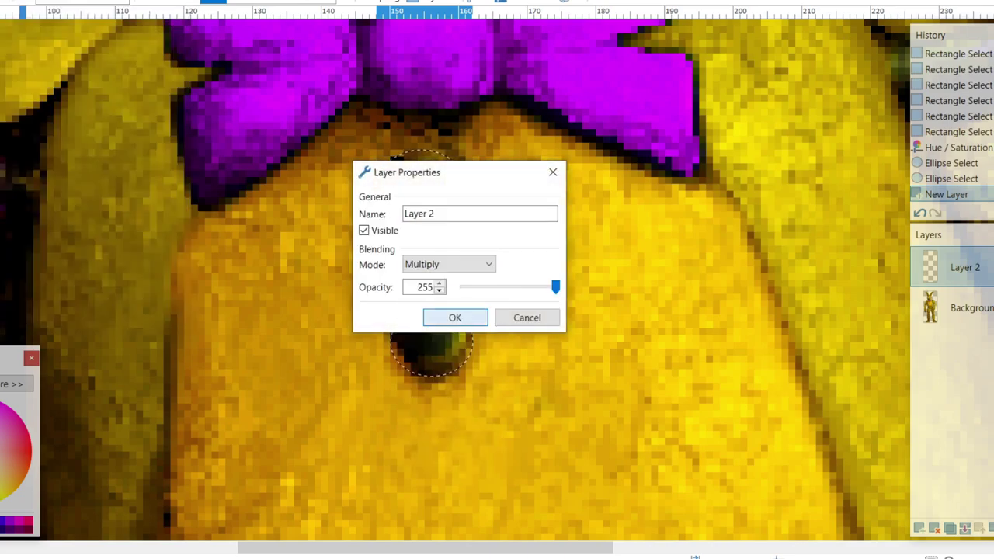
{"action": "left_click", "coordinate": [455, 317]}
- Fill both selected buttons with magenta-purple on the new layer and convert them to black and white on the Background layer
{"action": "left_click", "coordinate": [420, 201]}
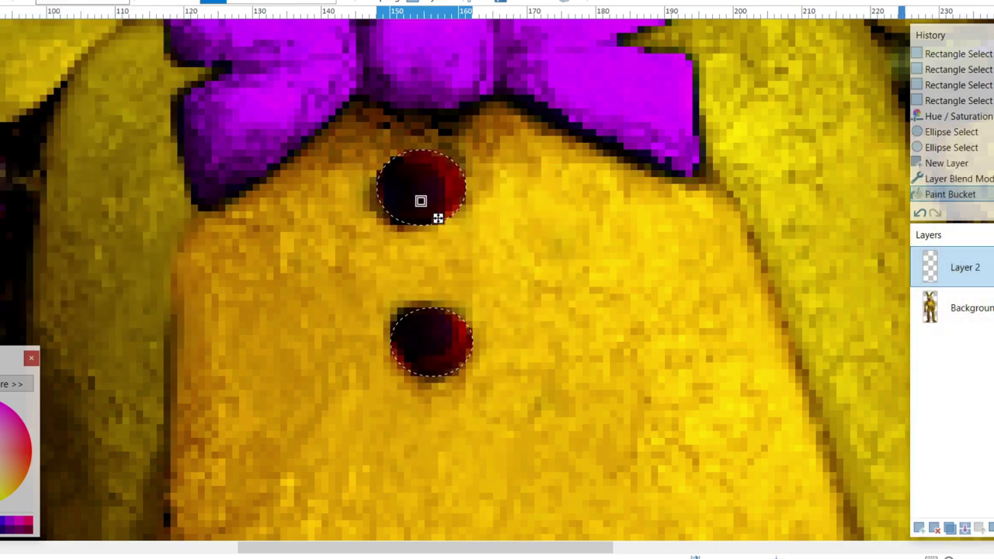
{"action": "left_click", "coordinate": [967, 308]}
{"action": "left_click", "coordinate": [53, 1]}
{"action": "left_click", "coordinate": [77, 3]}
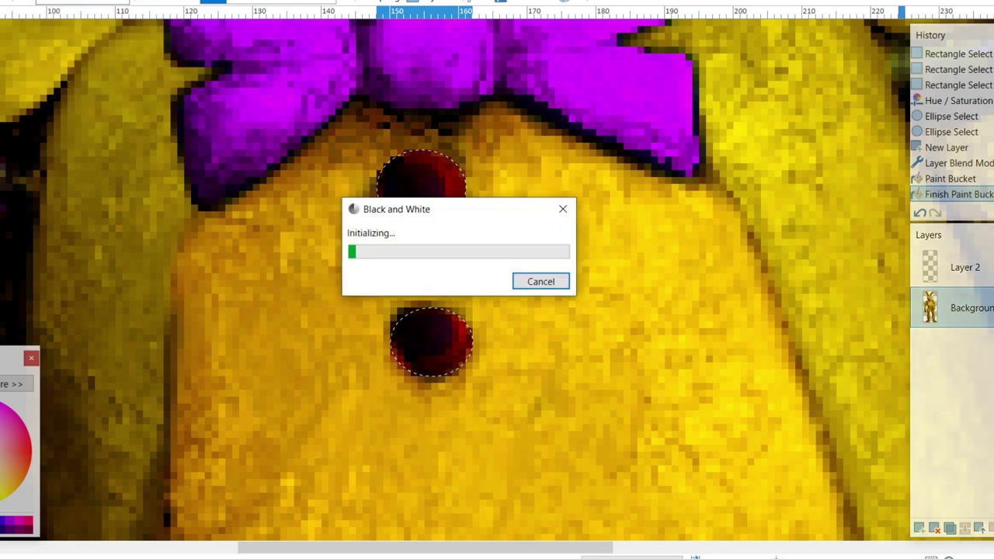
- Brighten the selected buttons on the Background layer with Brightness / Contrast, using brightness 90 and contrast 40
{"action": "left_click", "coordinate": [53, 1]}
{"action": "left_click", "coordinate": [85, 16]}
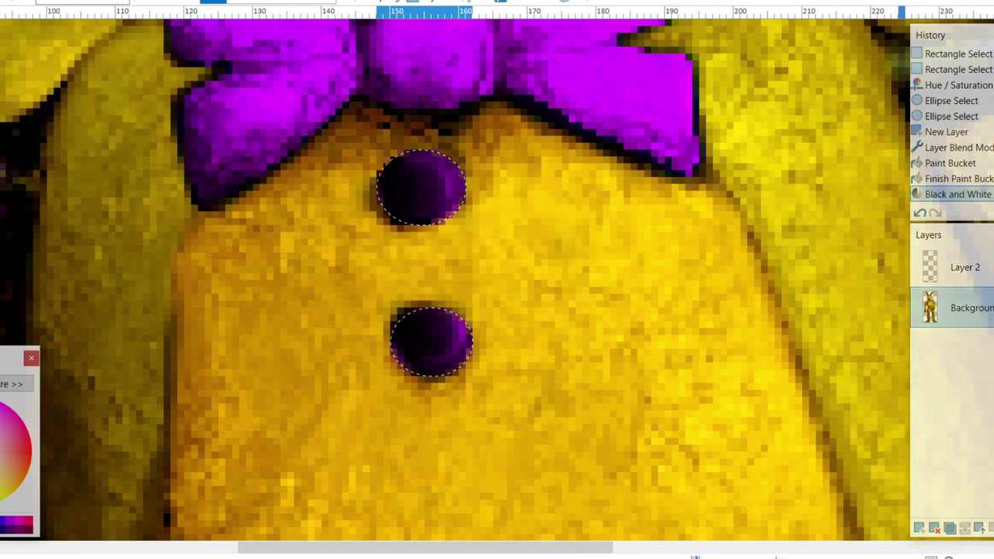
{"action": "type", "text": "44"}
{"action": "left_click_drag", "start_coordinate": [447, 189], "coordinate": [606, 221]}
{"action": "left_click_drag", "start_coordinate": [591, 300], "coordinate": [612, 299]}
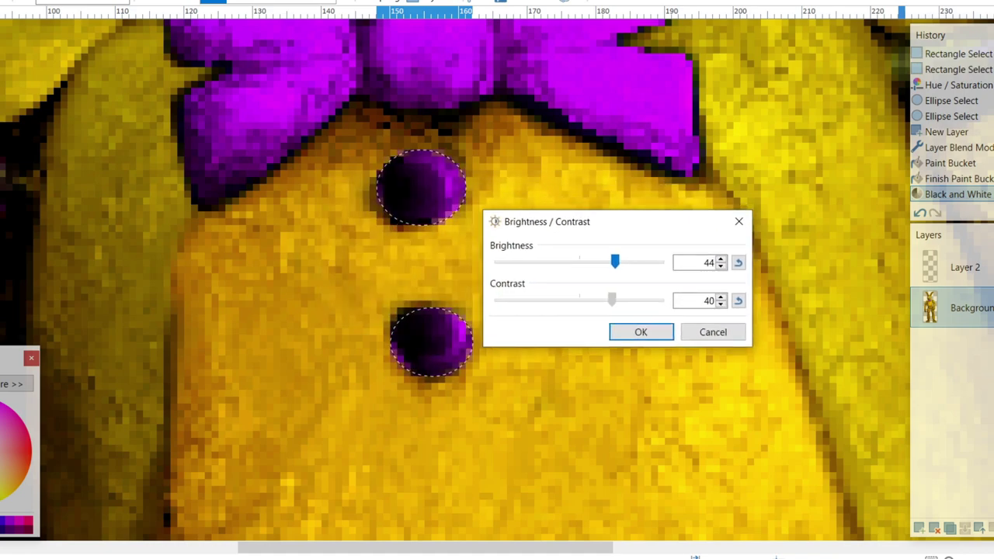
{"action": "left_click_drag", "start_coordinate": [616, 262], "coordinate": [636, 262]}
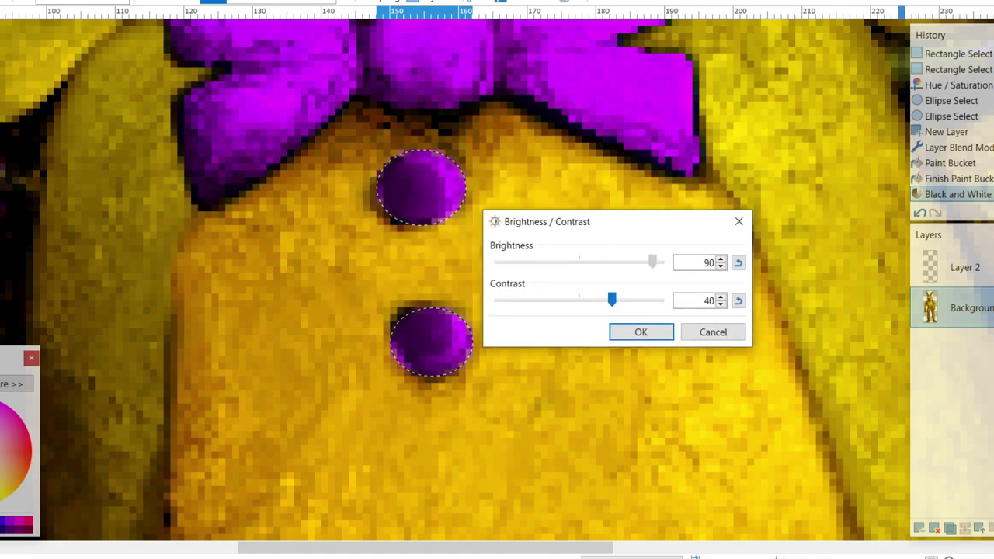
{"action": "key", "text": "Return"}
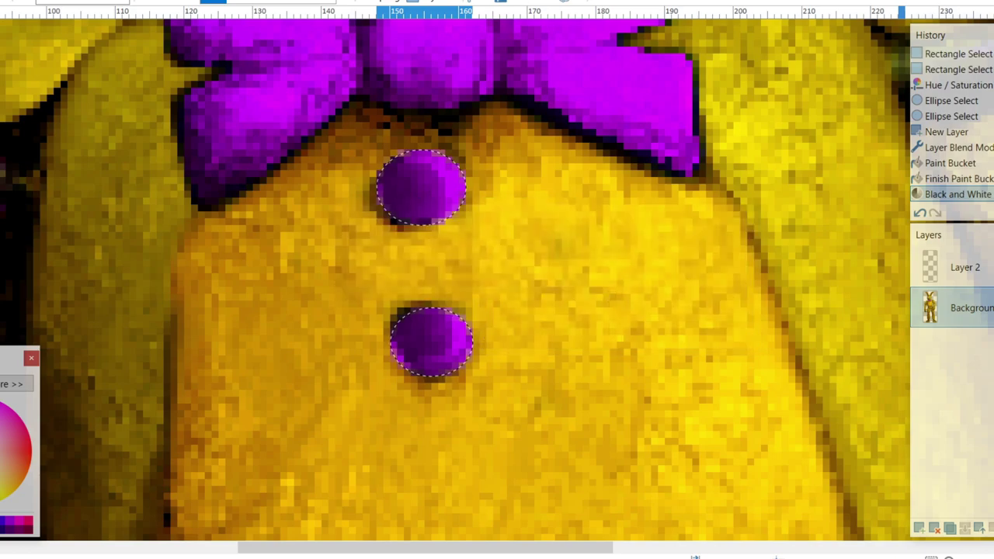
- Deselect the buttons and merge the Multiply layer down into the Background layer
{"action": "key", "text": "ctrl+d"}
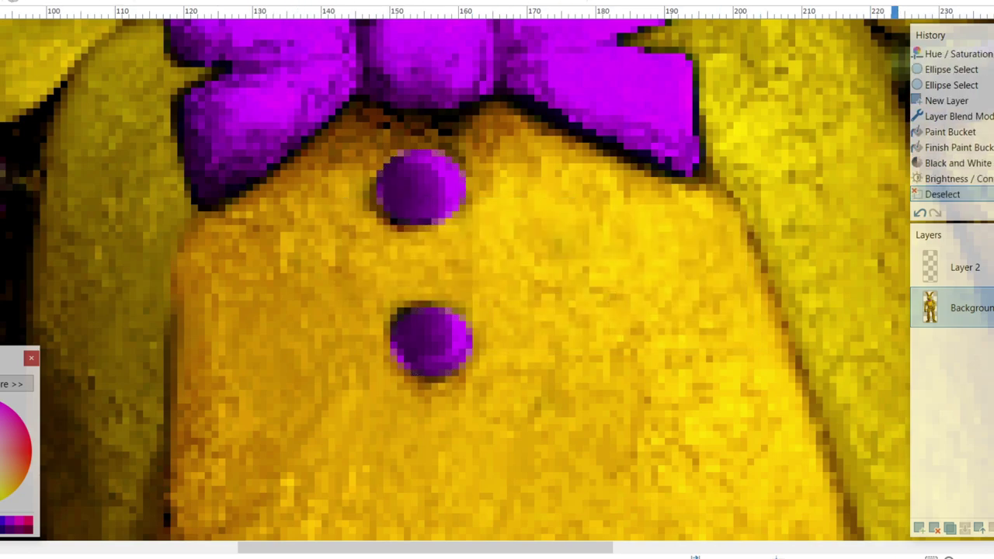
{"action": "left_click", "coordinate": [966, 267]}
{"action": "left_click", "coordinate": [965, 529]}
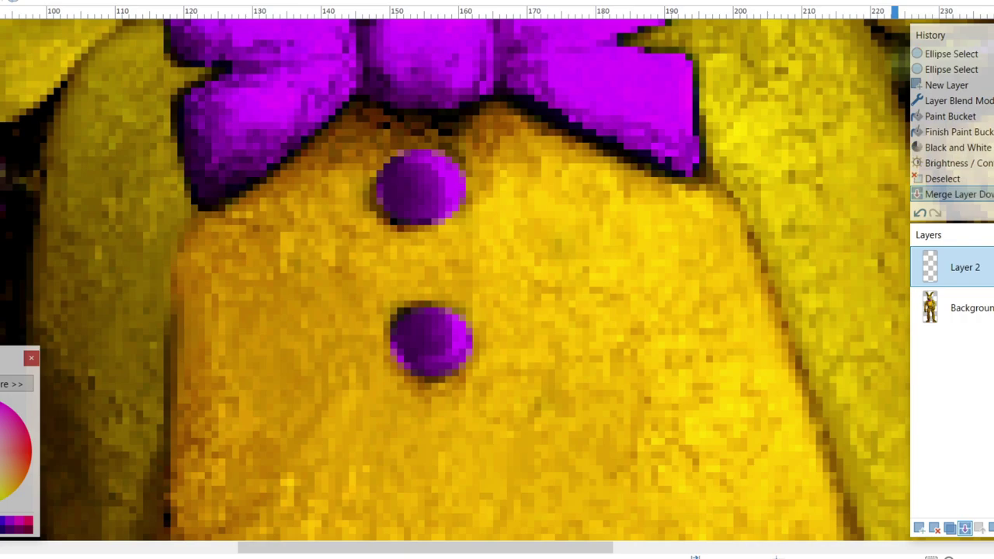
- View the whole recoloured rabbit and examine the reference image's body, legs and feet for comparison
{"action": "scroll", "coordinate": [477, 238], "scroll_direction": "down", "scroll_amount": 3}
{"action": "key", "text": "ctrl+minus"}
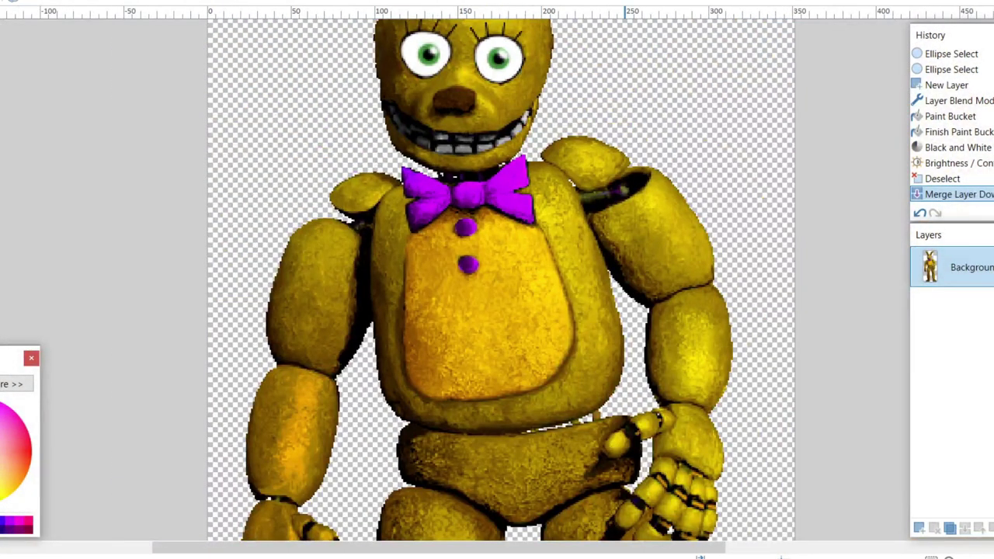
{"action": "key", "text": "ctrl+minus"}
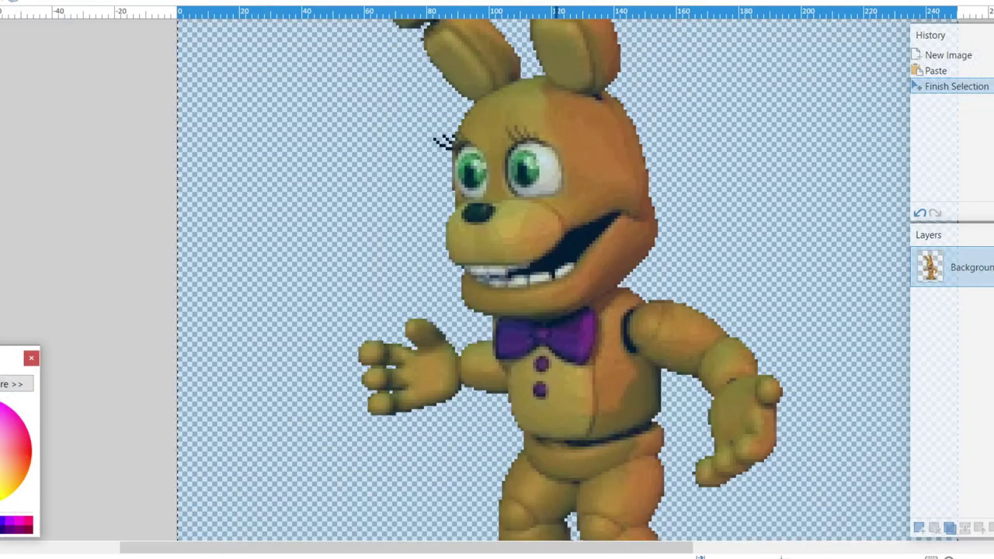
{"action": "scroll", "coordinate": [544, 280], "scroll_direction": "down", "scroll_amount": 8}
{"action": "scroll", "coordinate": [544, 280], "scroll_direction": "up", "scroll_amount": 2}
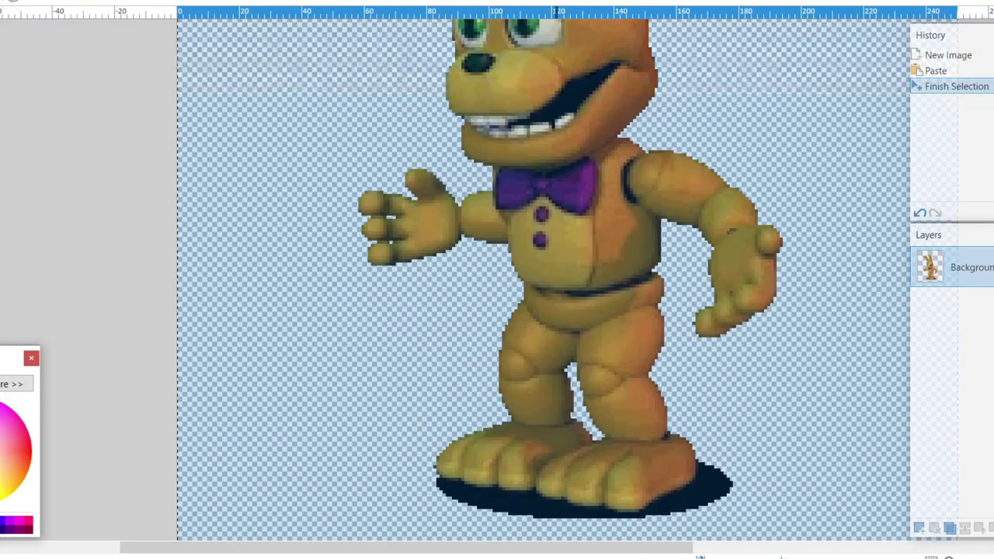